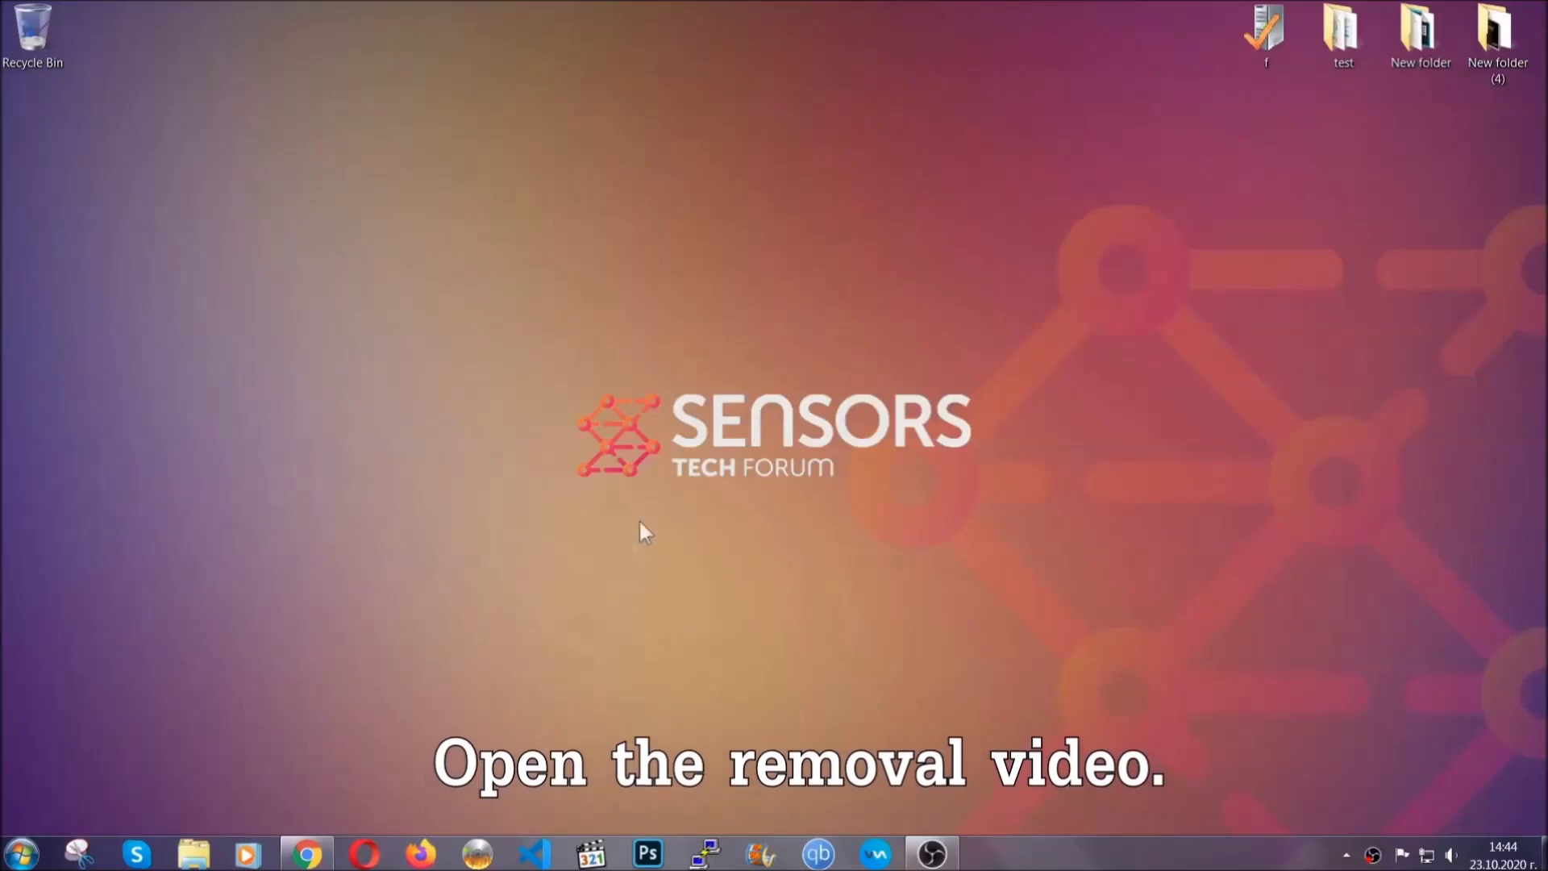
# Open the SpyHunter download page from the video description and run SpyHunter-Installer.exe.
pyautogui.click(307, 856)
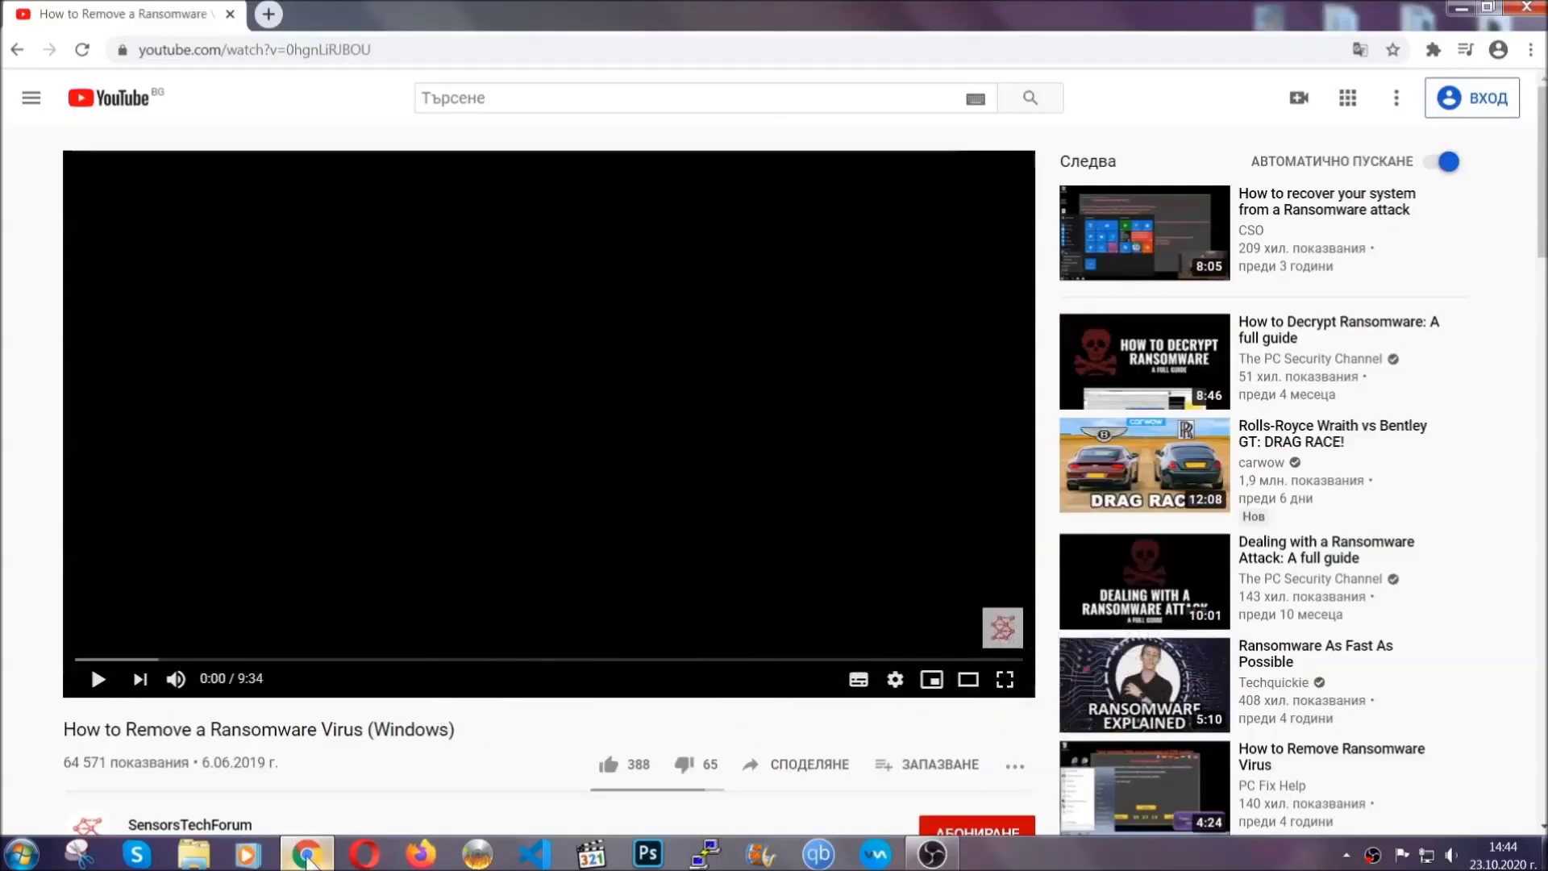
pyautogui.scroll(-4, 282, 657)
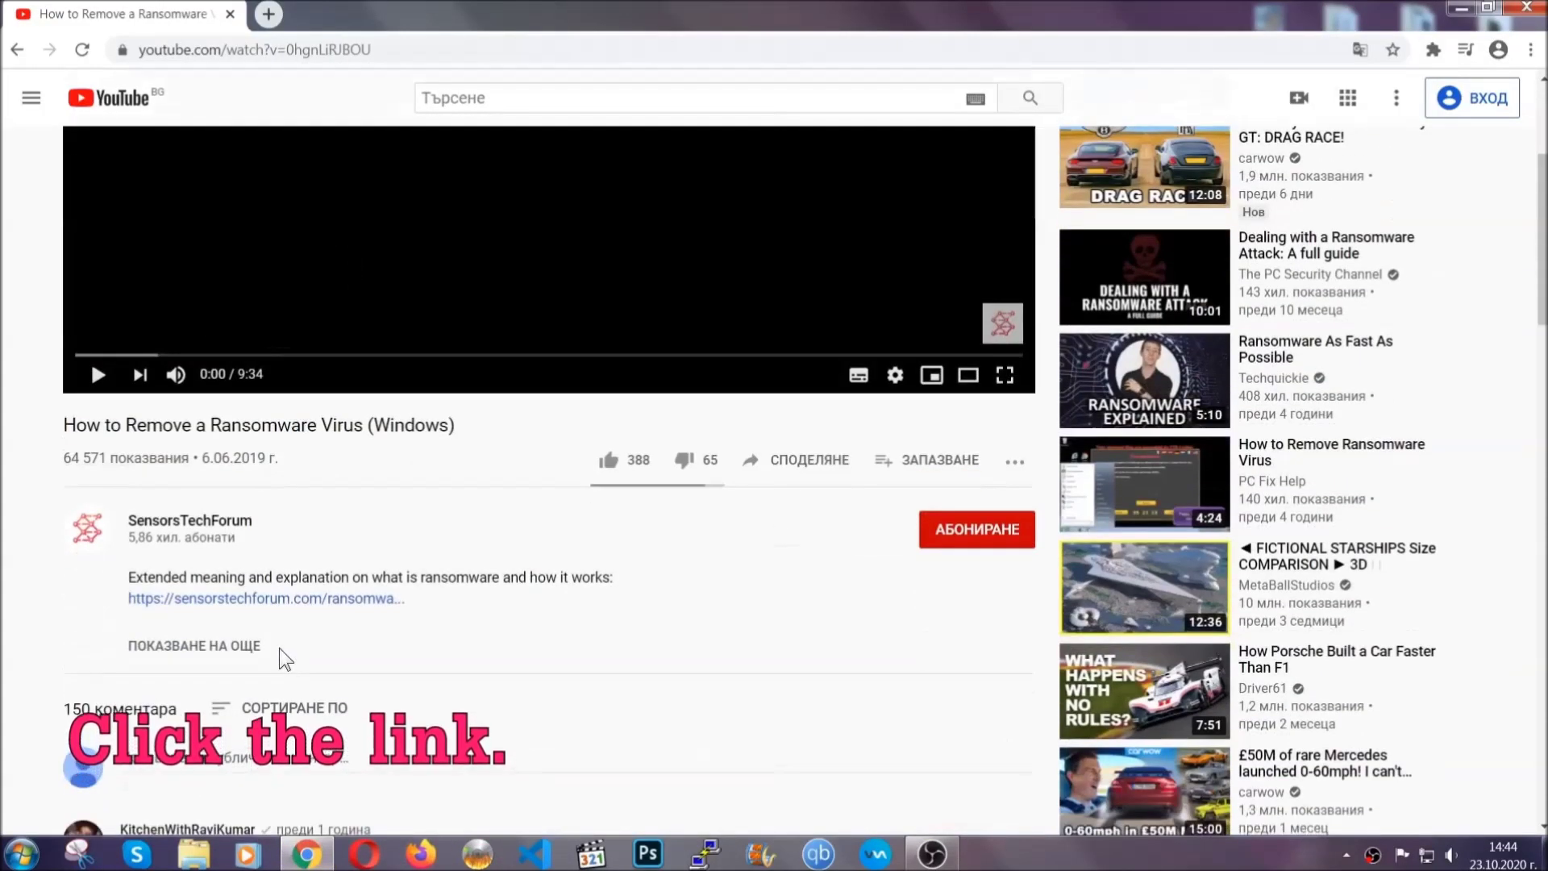
pyautogui.click(306, 601)
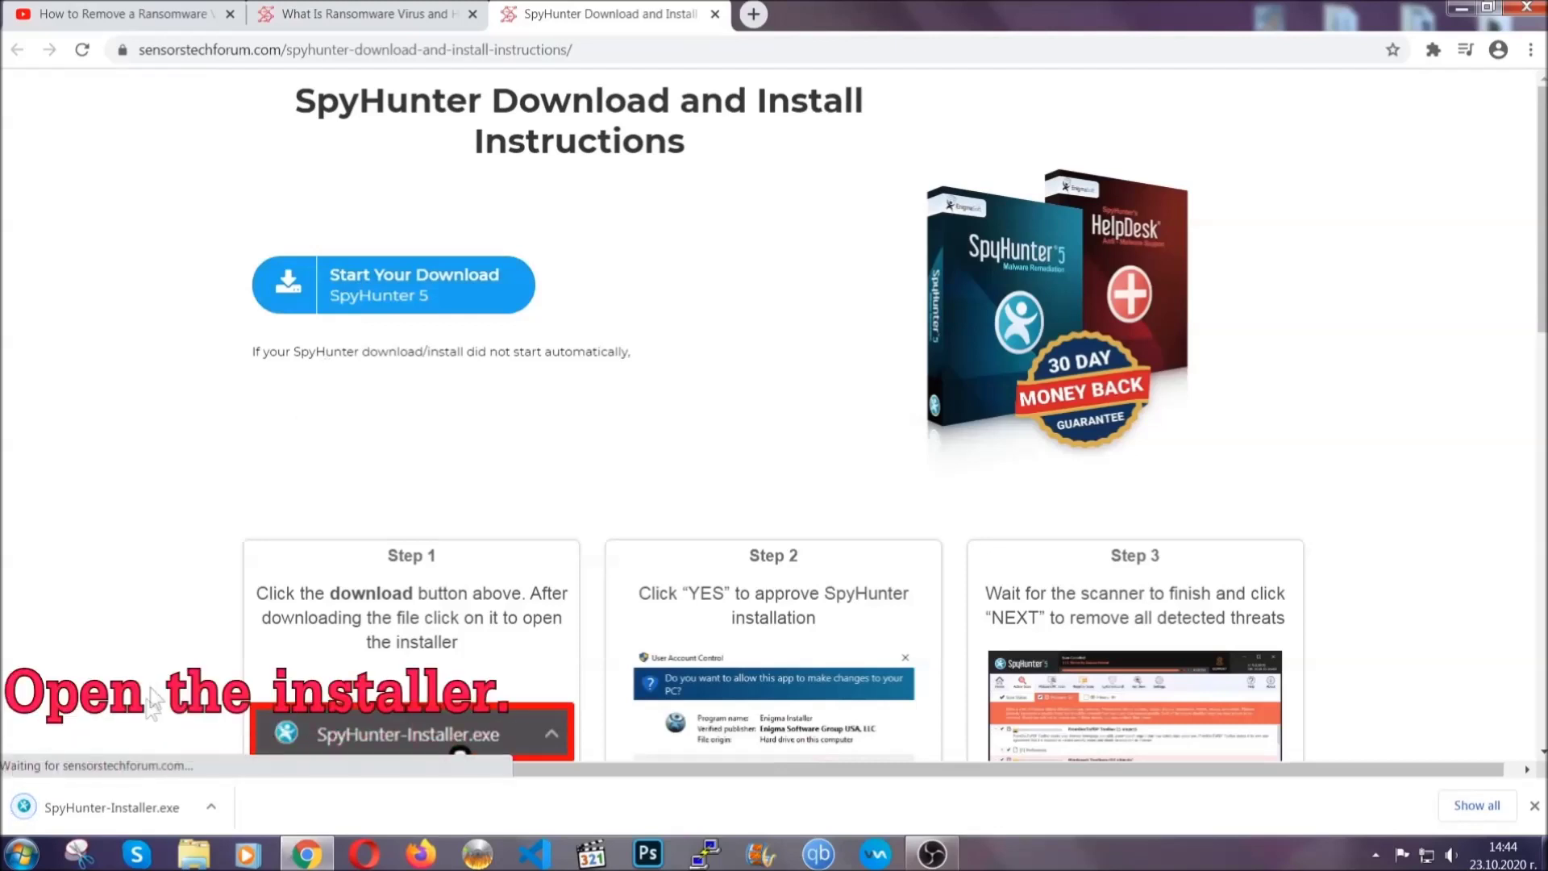
pyautogui.click(109, 805)
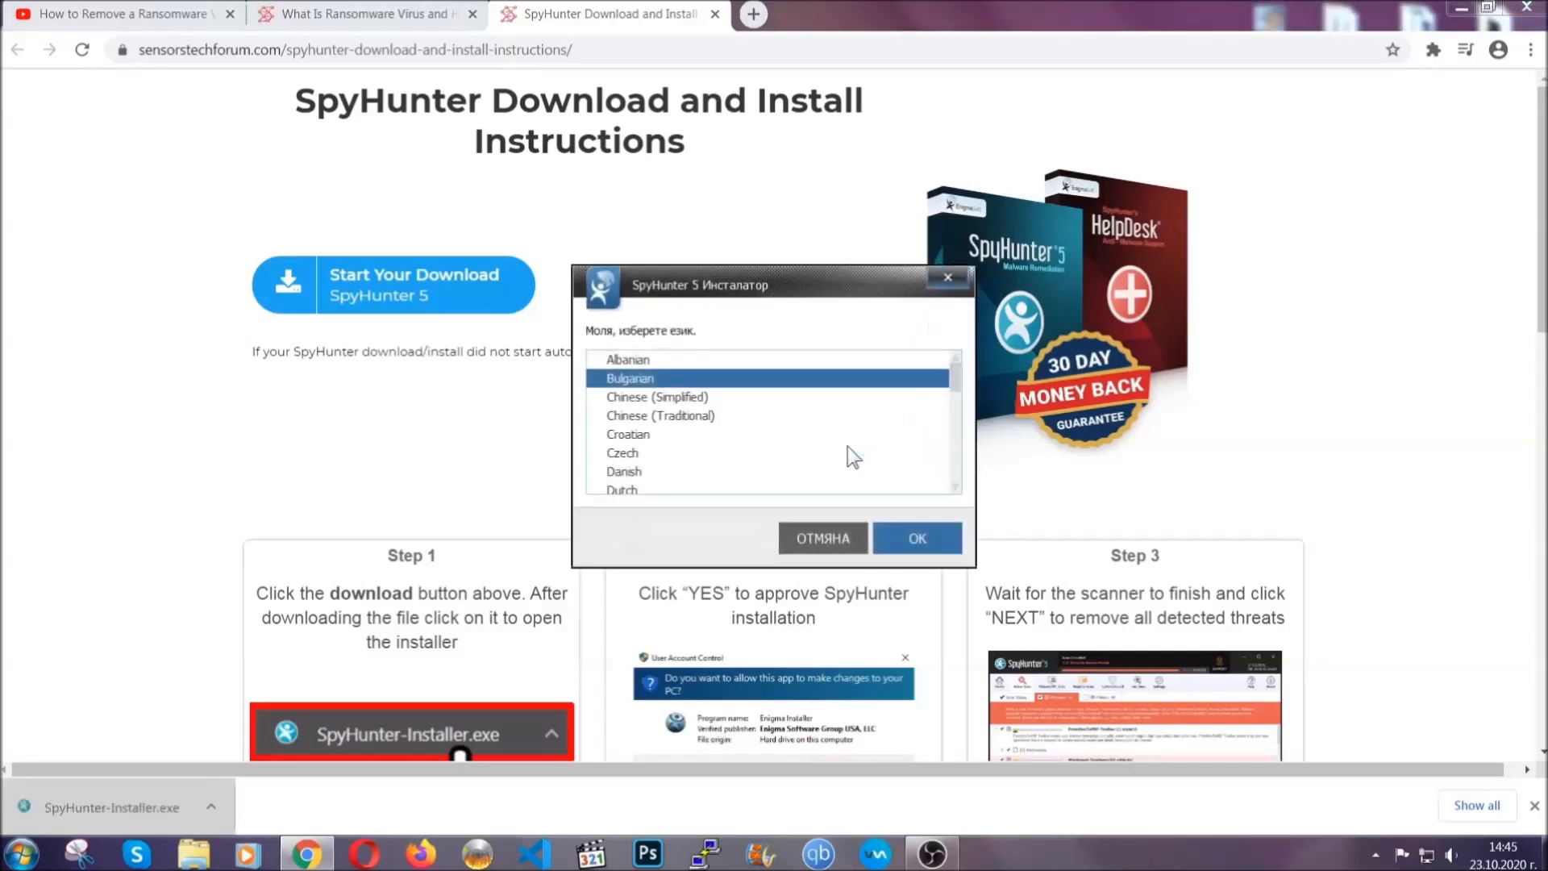
# Install SpyHunter 5 in English, accepting the EULA, through to Setup Successful.
pyautogui.scroll(-2, 807, 443)
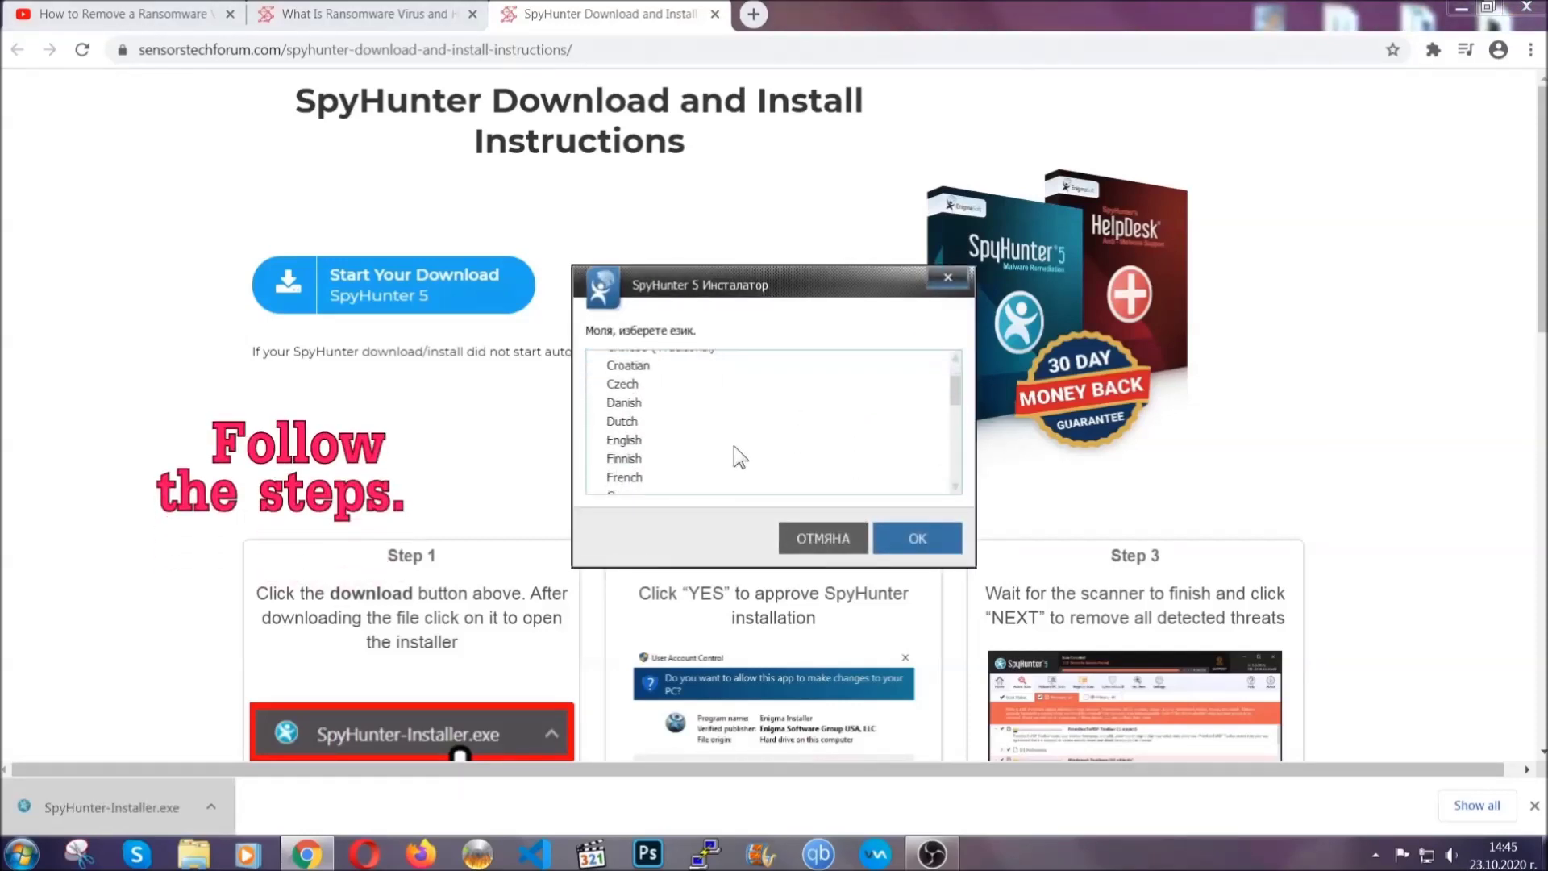
pyautogui.click(731, 442)
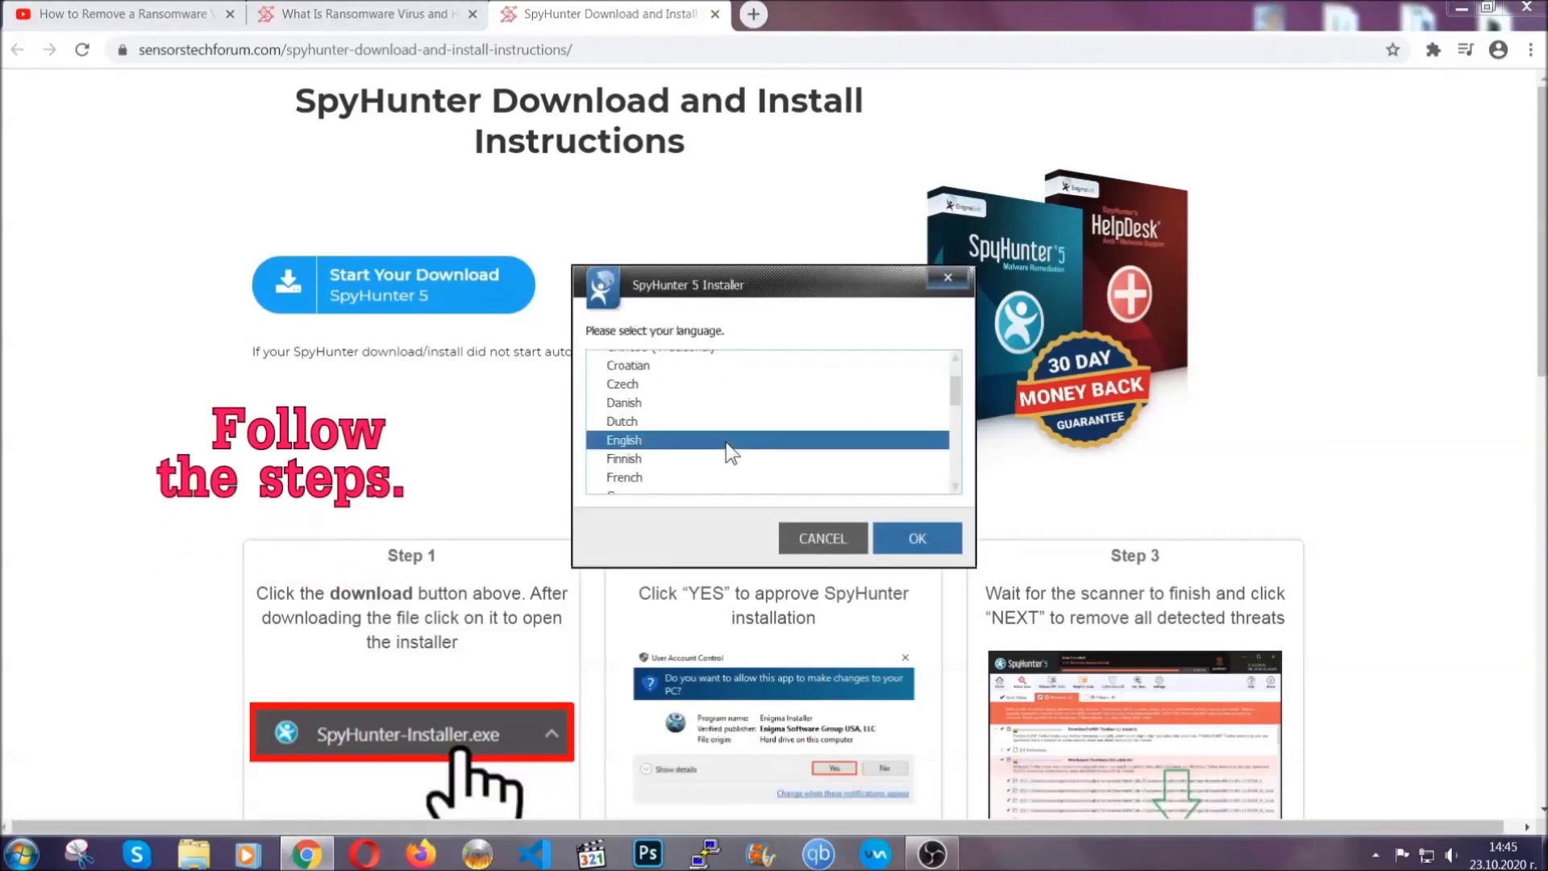
pyautogui.click(900, 537)
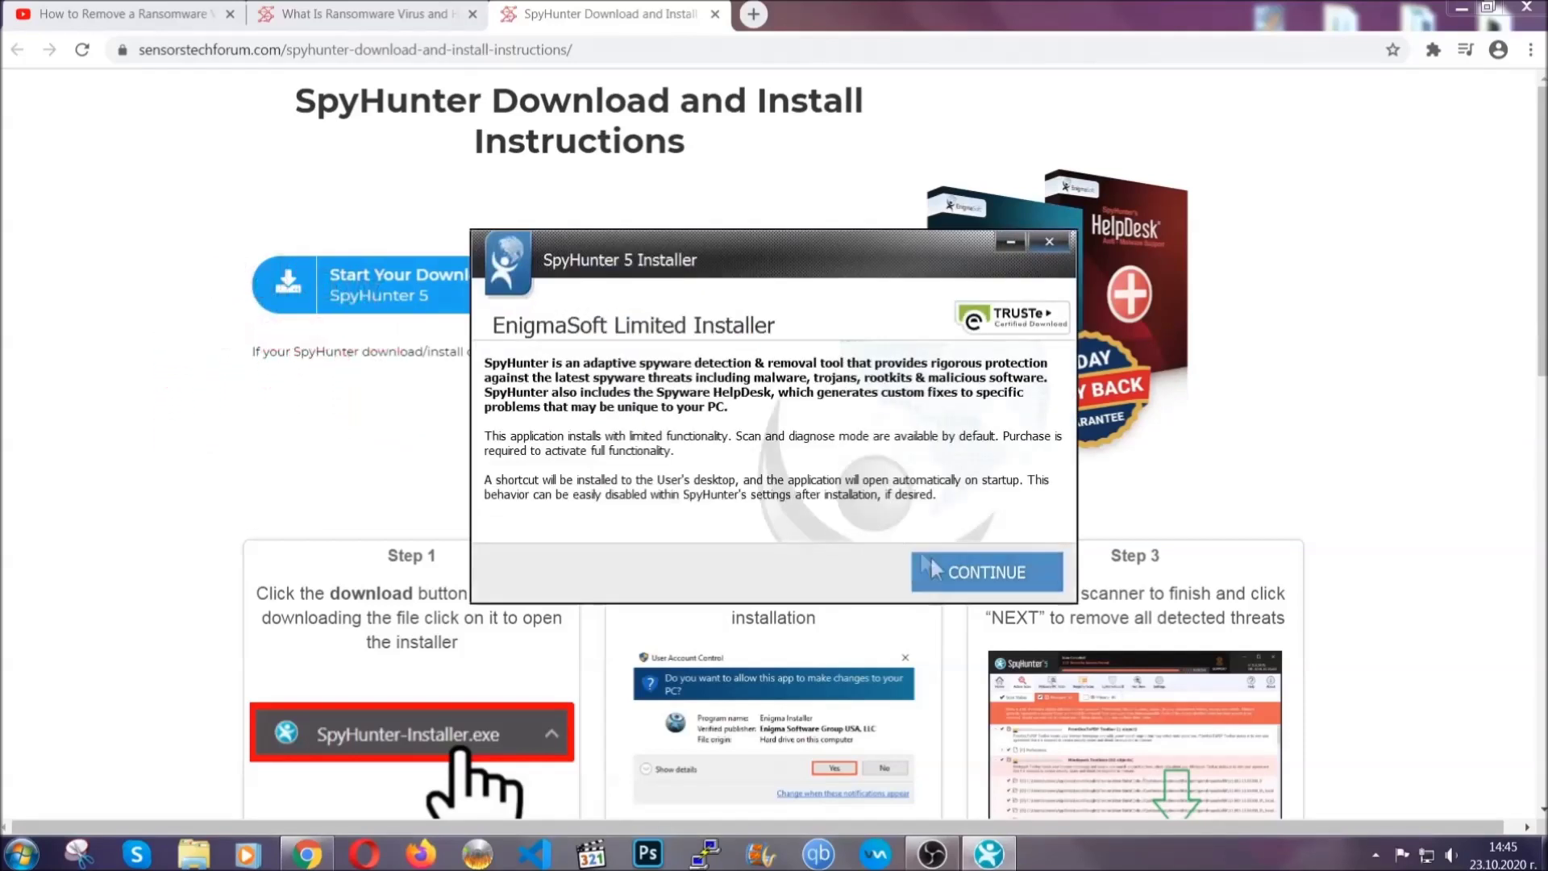
pyautogui.click(931, 564)
pyautogui.click(888, 523)
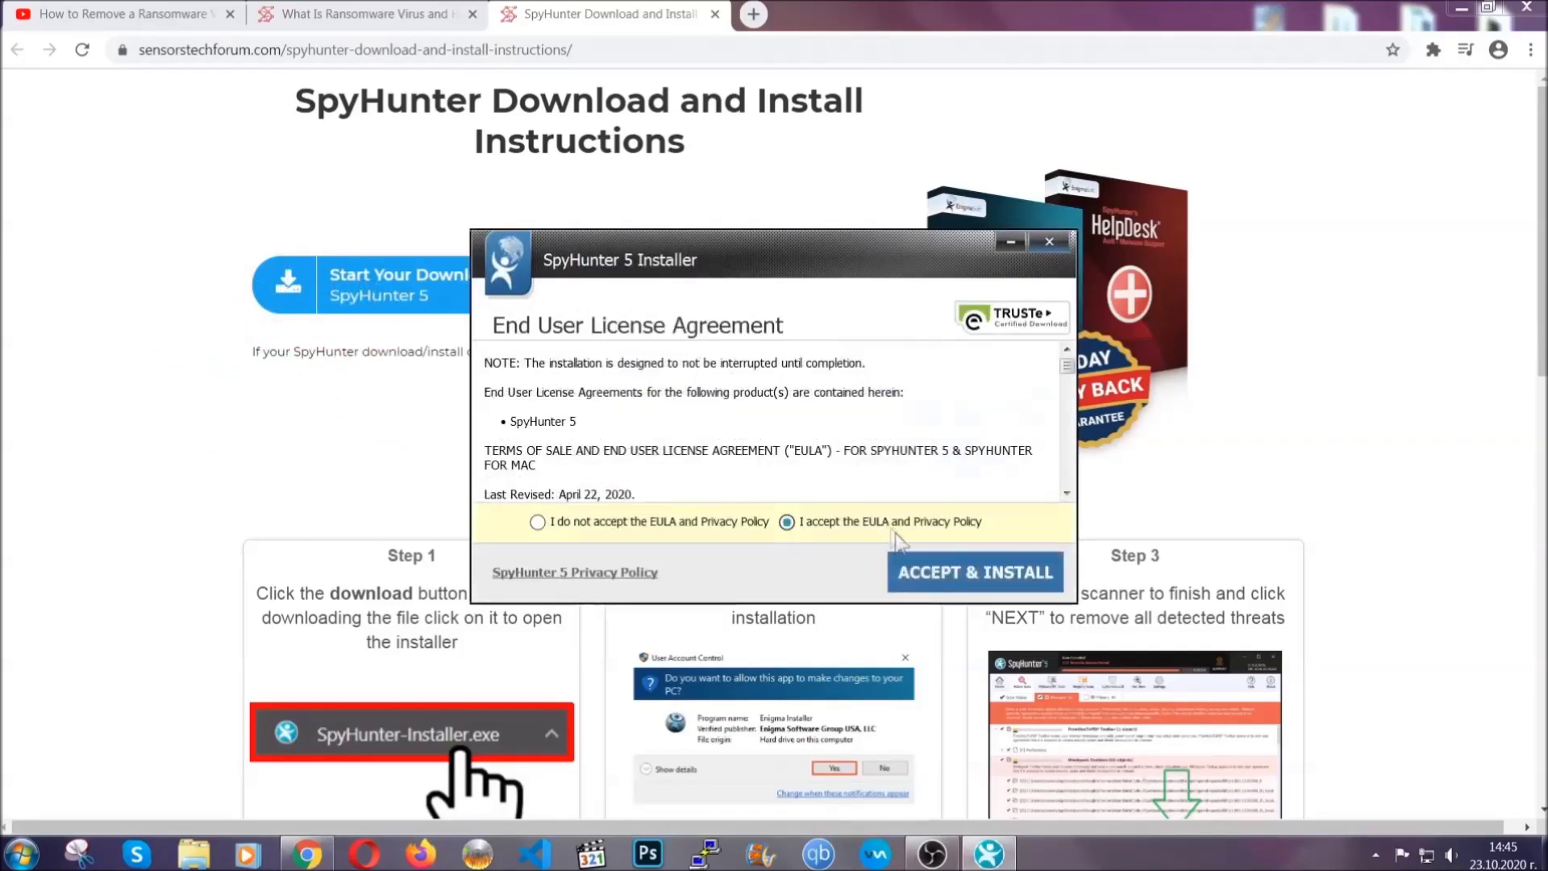
pyautogui.click(924, 564)
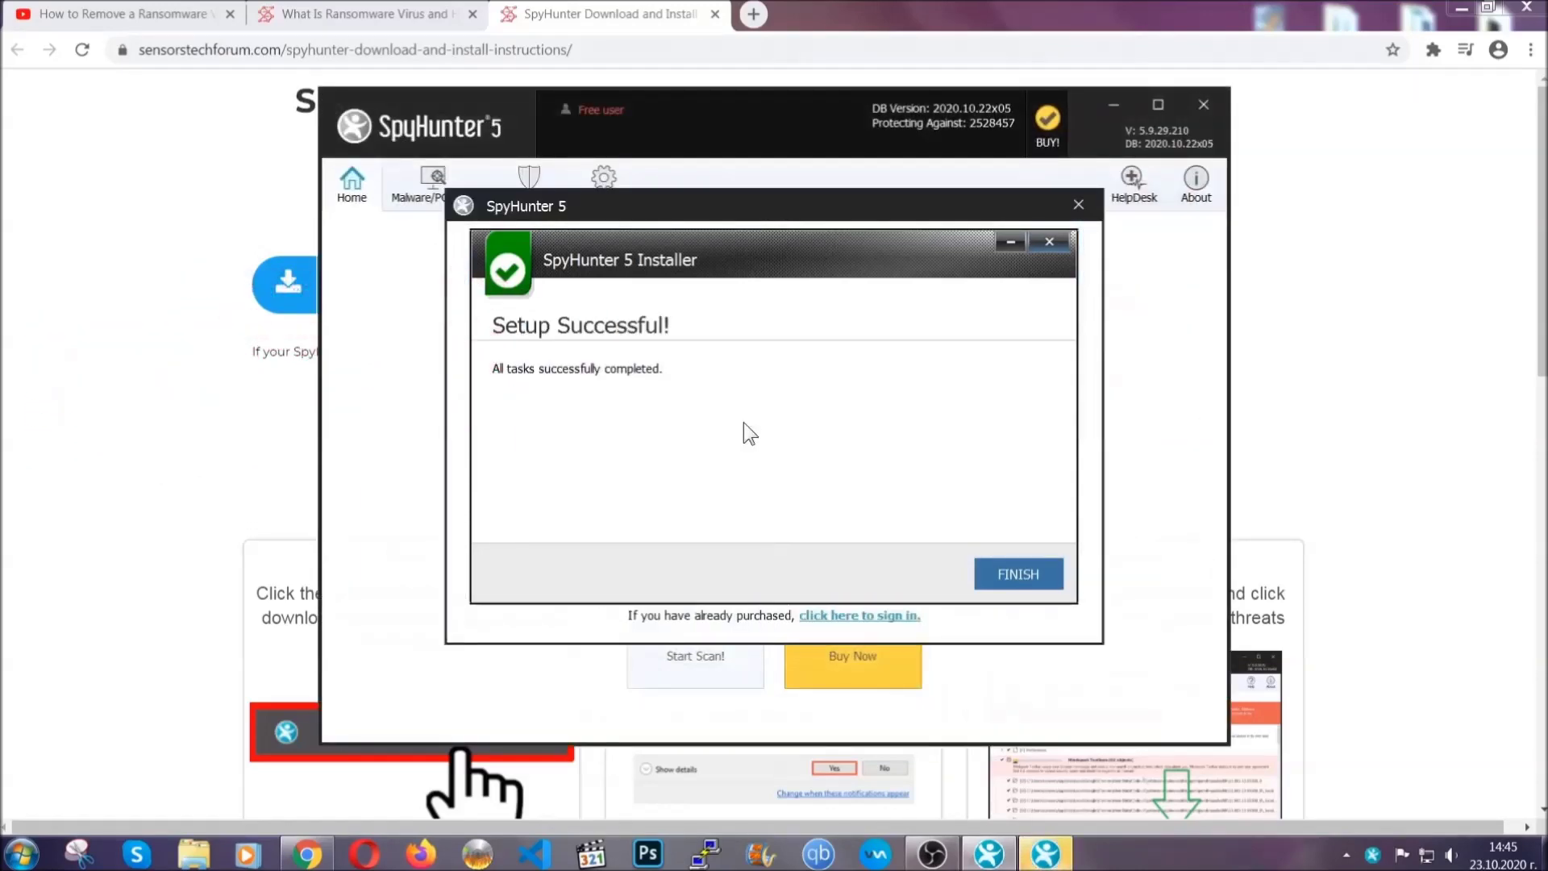
pyautogui.click(990, 577)
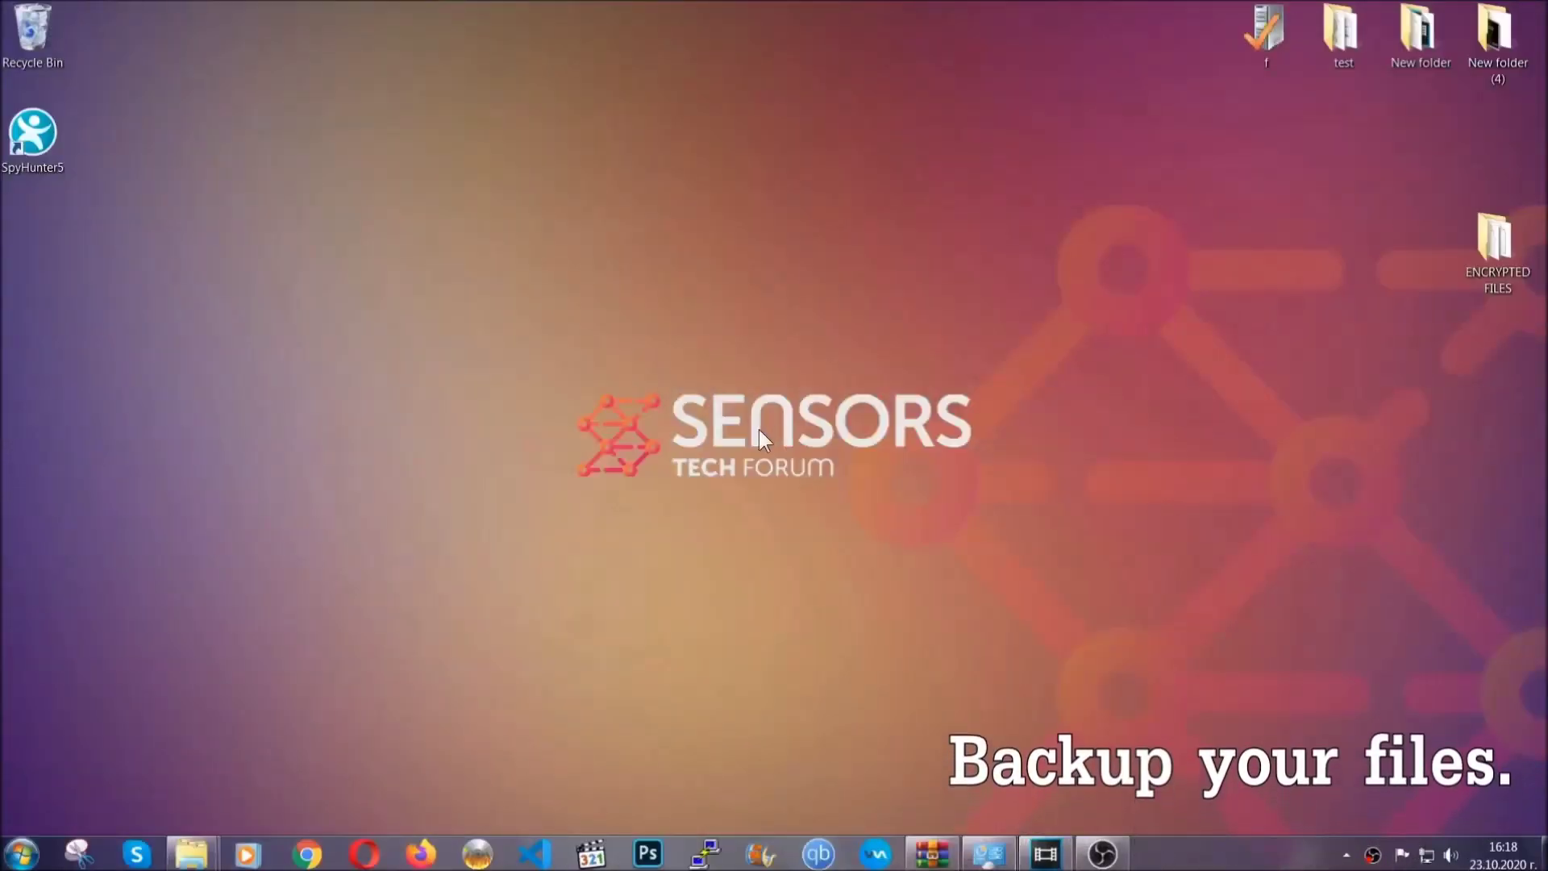
# Select and copy the six .efji files in the ENCRYPTED FILES folder.
pyautogui.doubleClick(1487, 249)
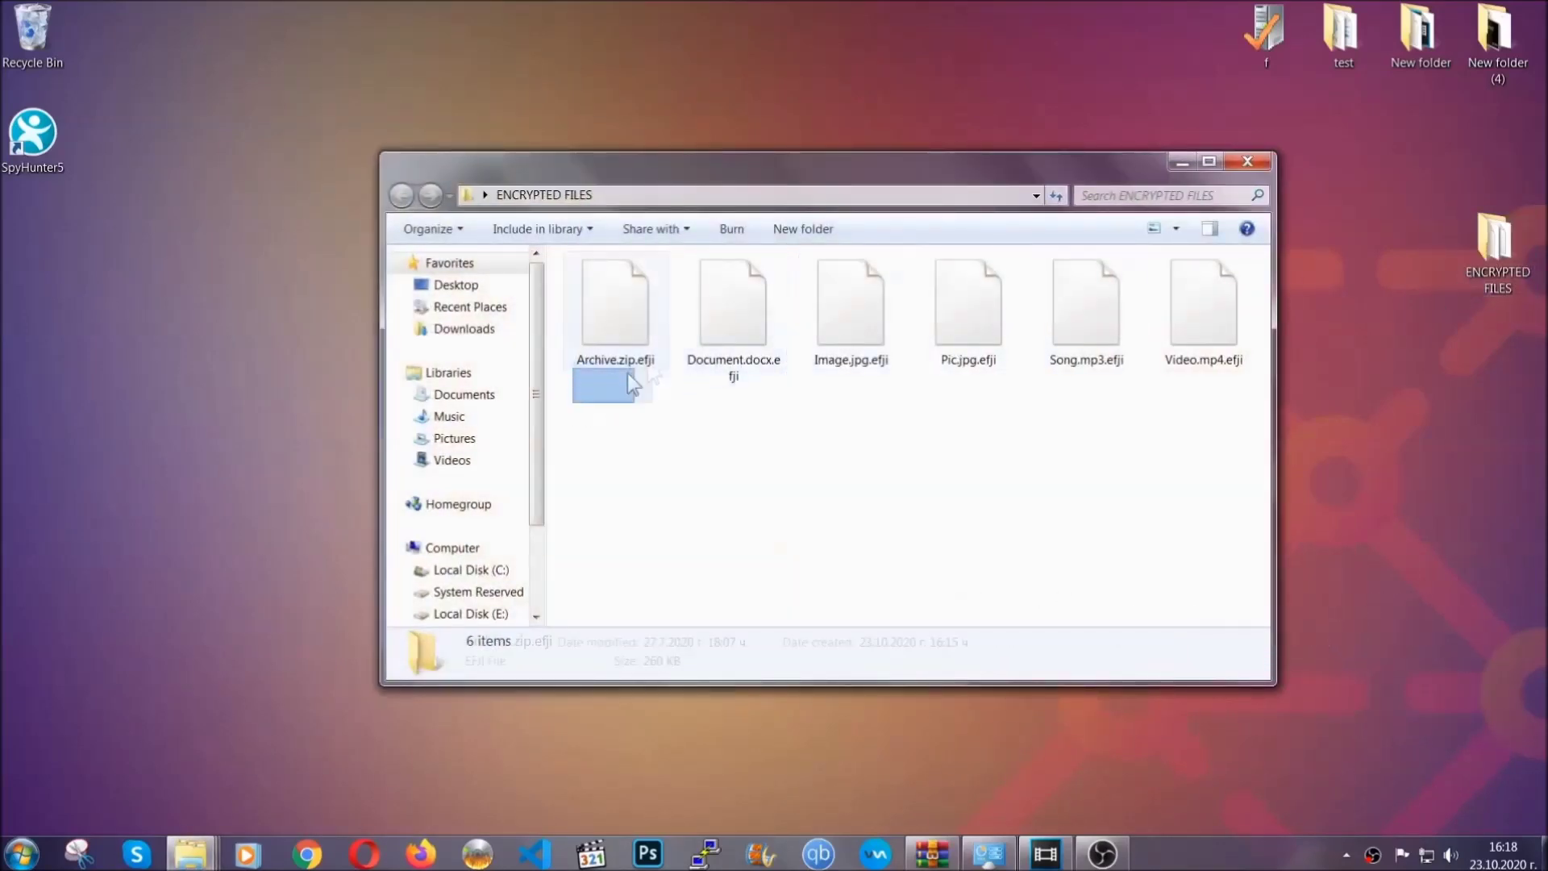
pyautogui.moveTo(628, 375); pyautogui.dragTo(1211, 287)
pyautogui.rightClick(1211, 288)
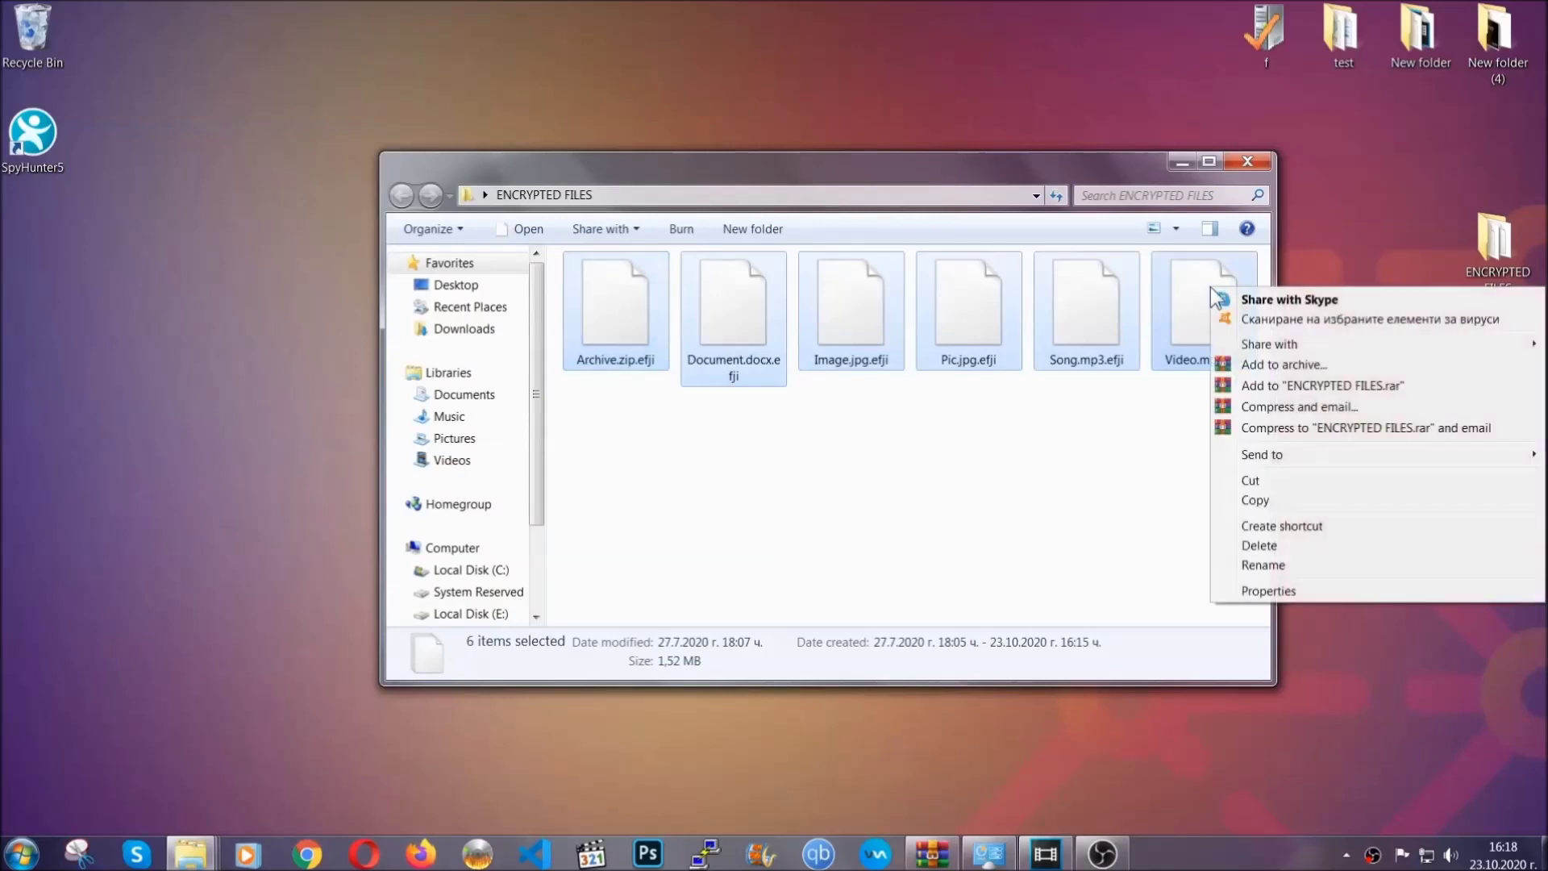
pyautogui.click(1253, 501)
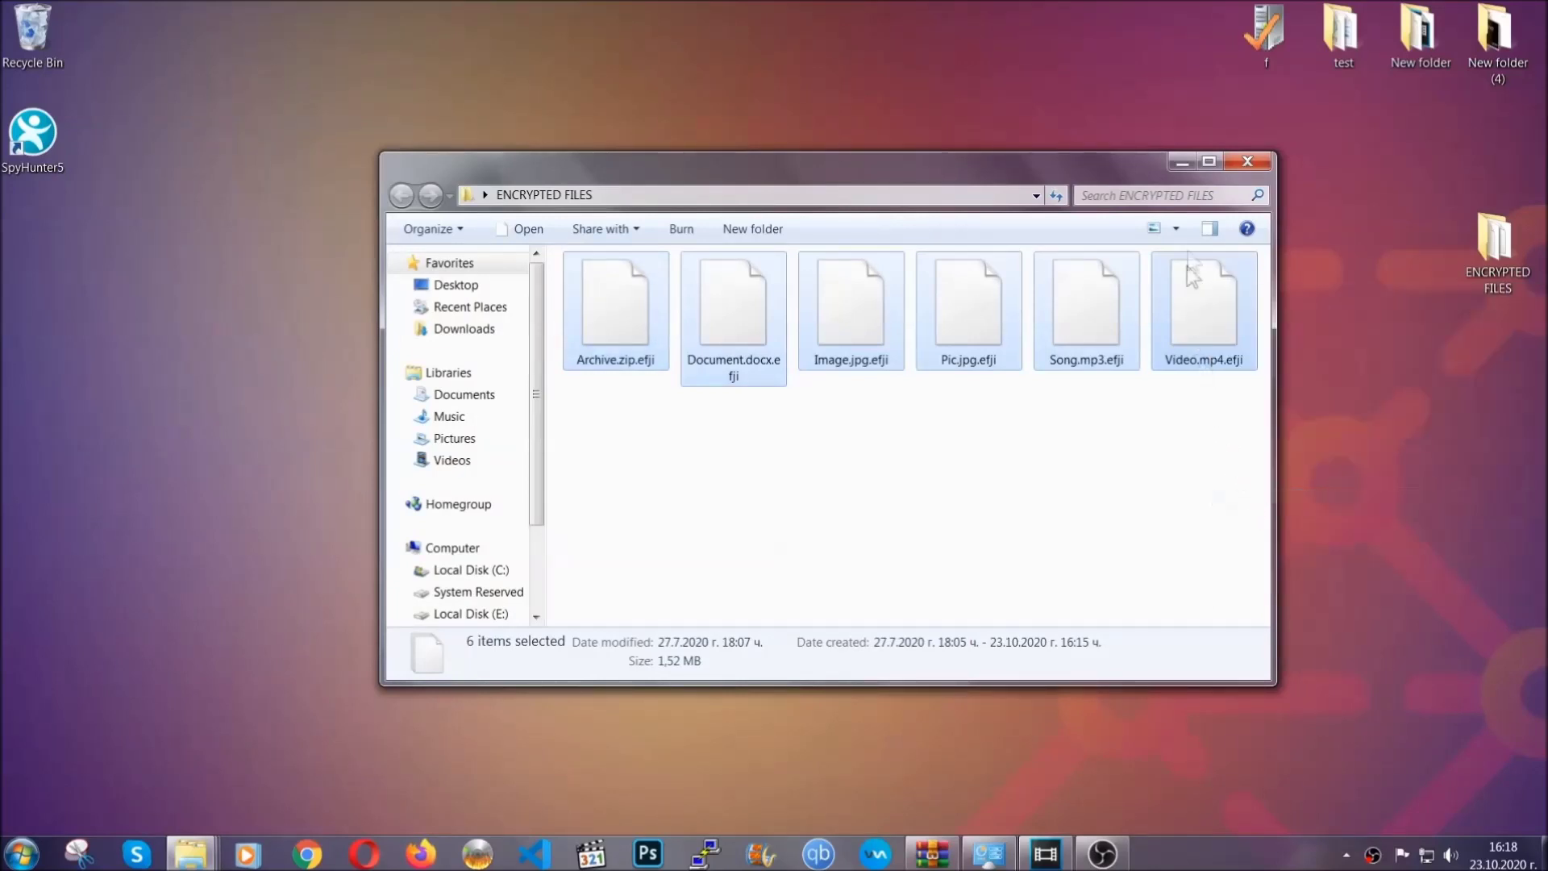
pyautogui.click(1181, 162)
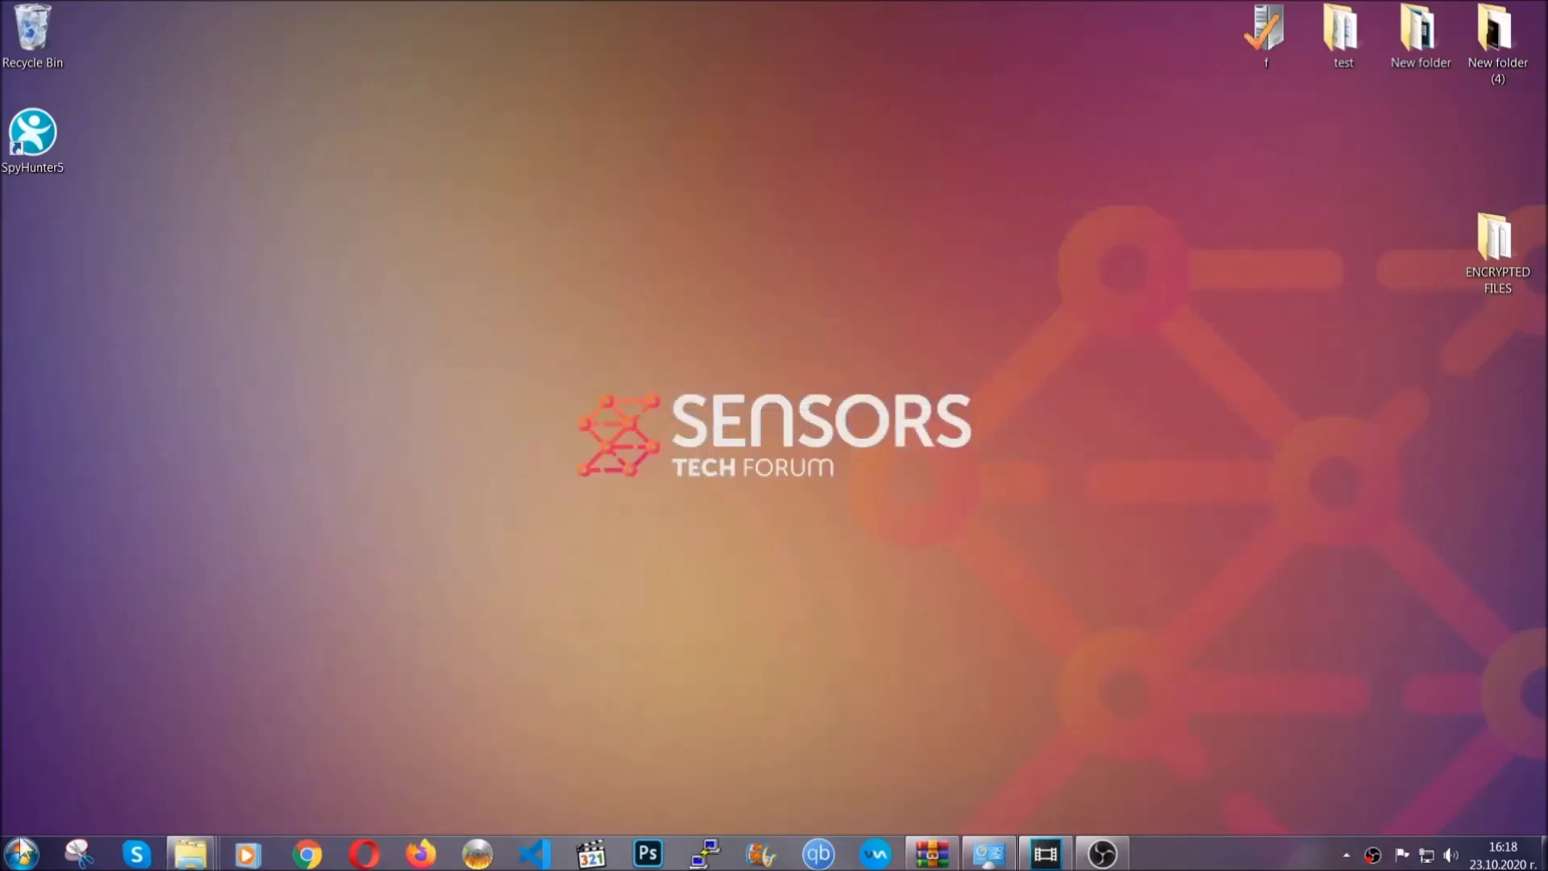
# Paste the six copied files onto FLASH DRIVE (H:) and close its window.
pyautogui.click(21, 853)
pyautogui.click(292, 601)
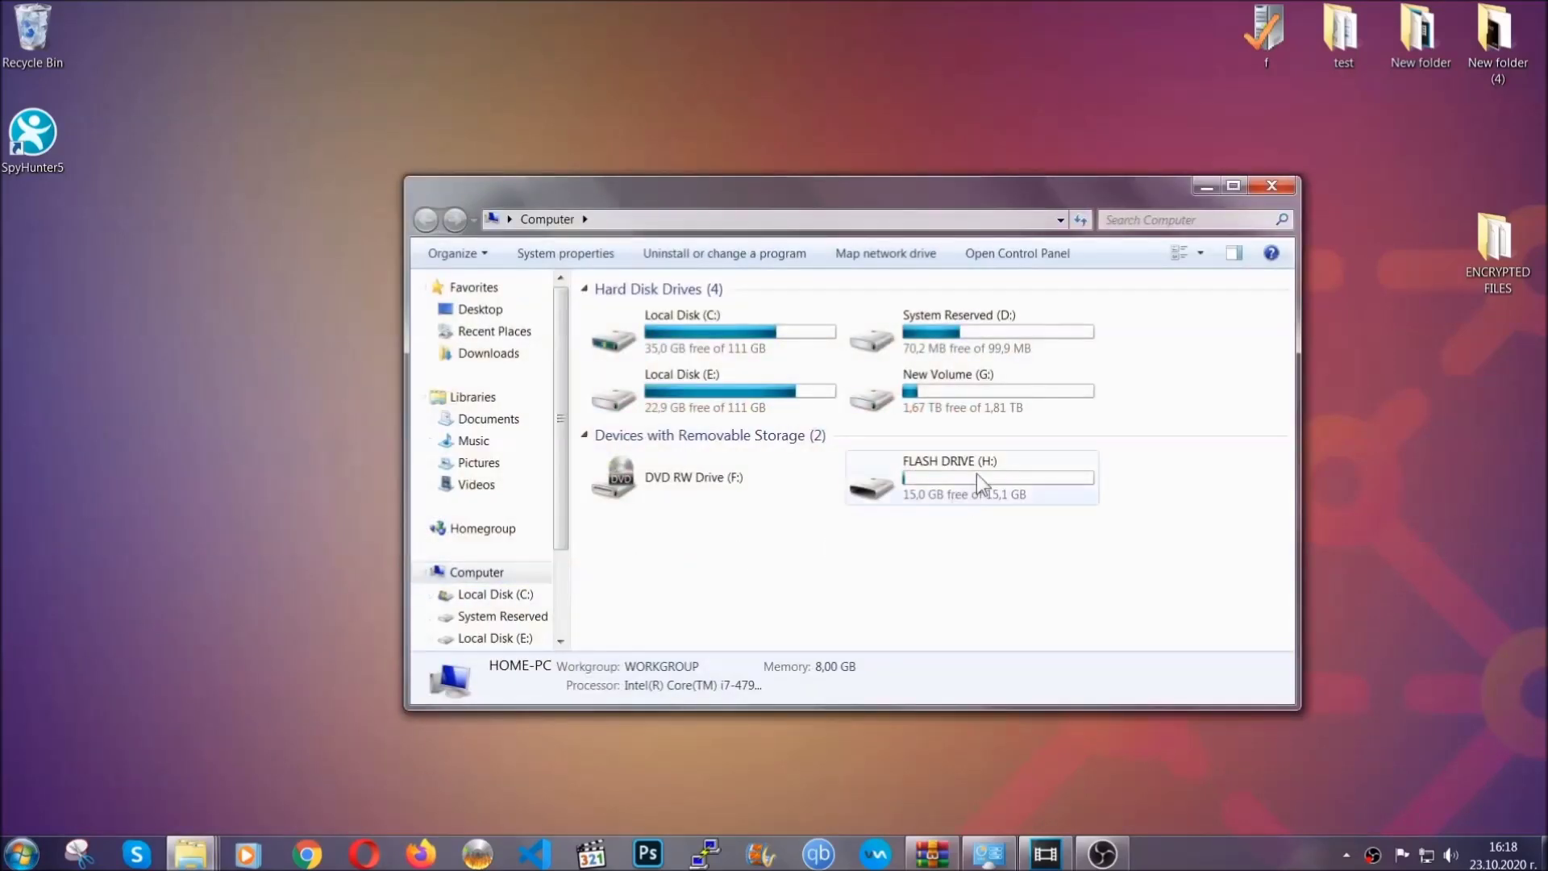
pyautogui.doubleClick(976, 472)
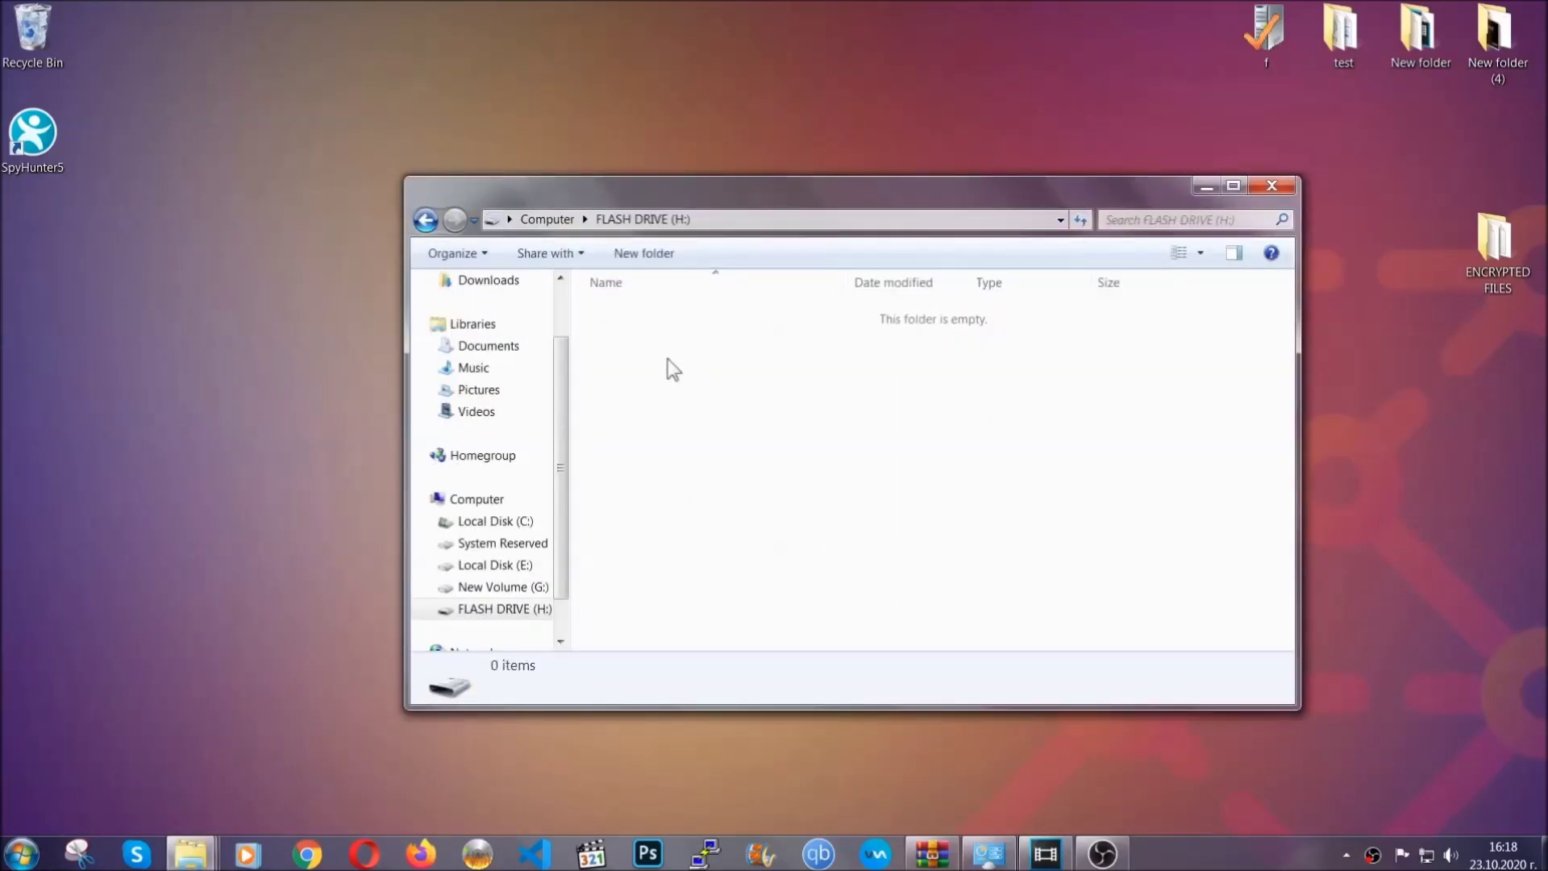
pyautogui.rightClick(667, 359)
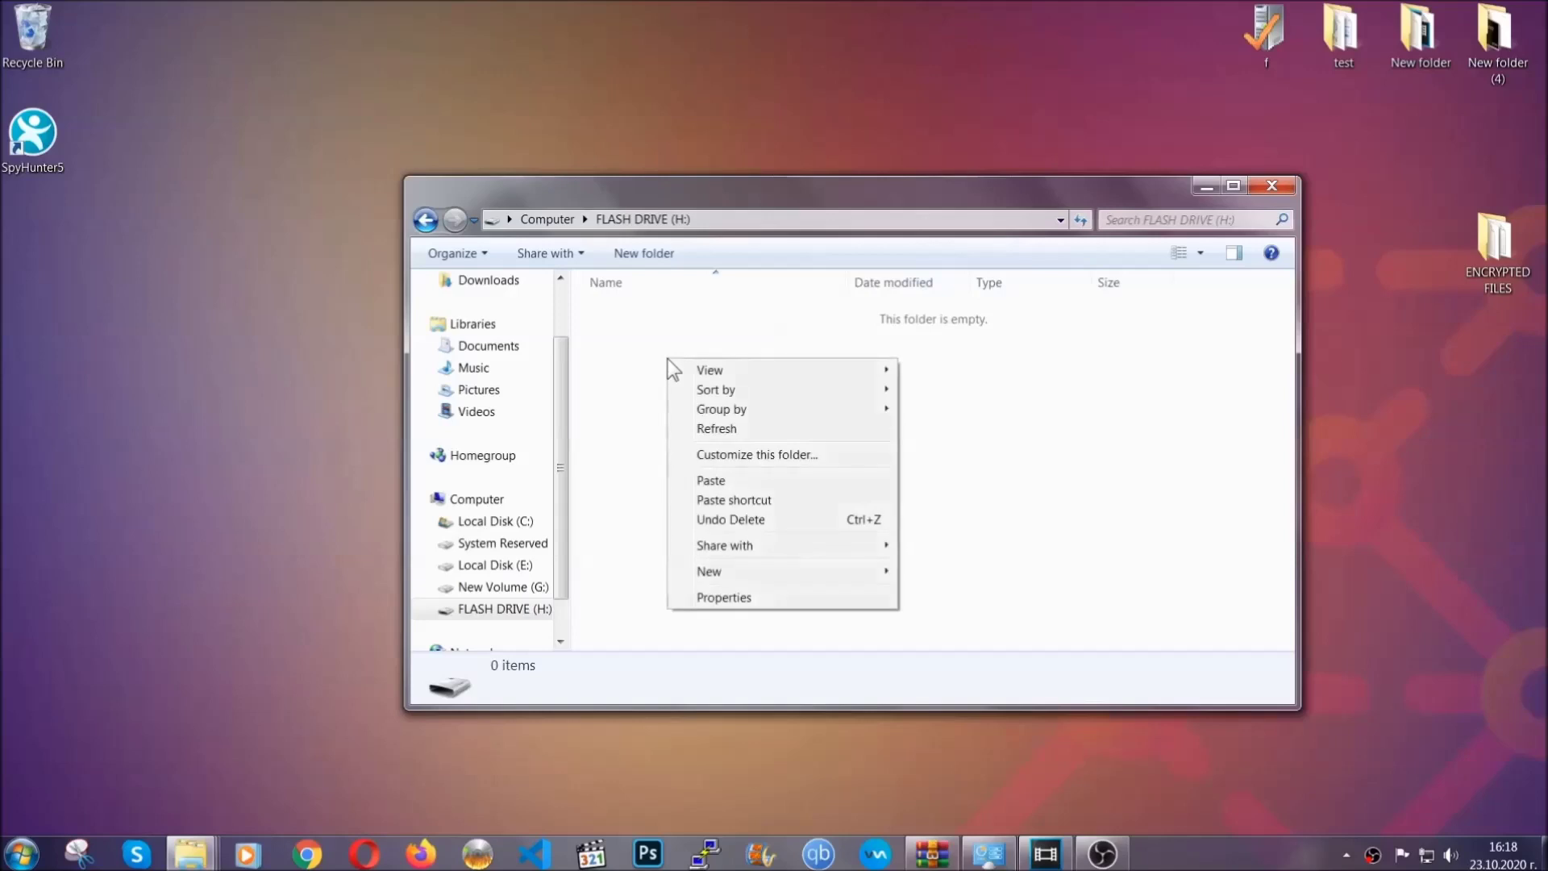
pyautogui.click(704, 481)
pyautogui.click(705, 482)
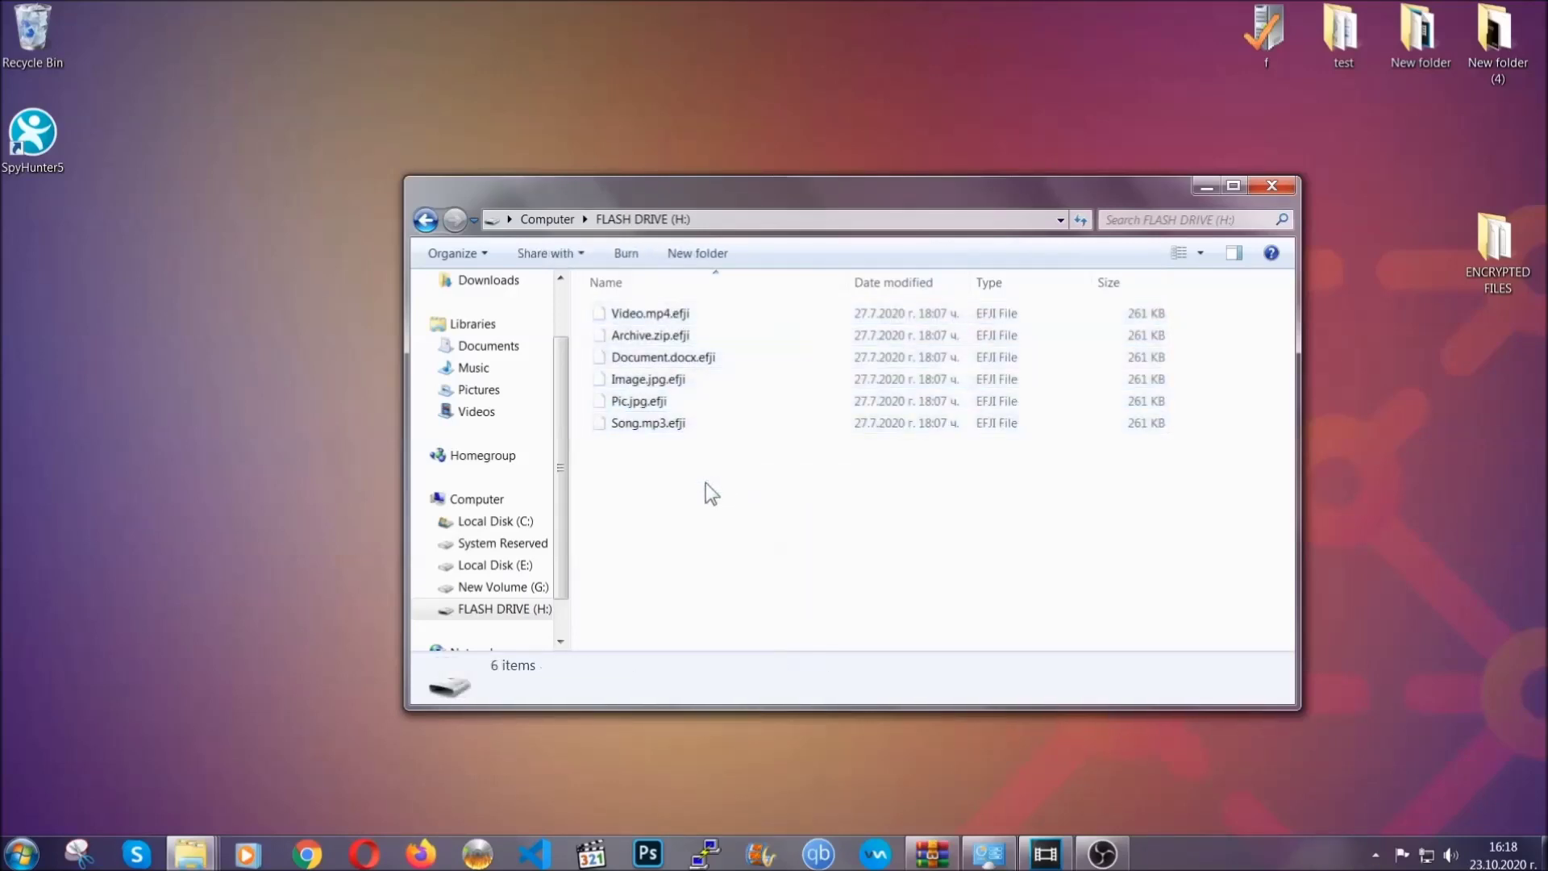
pyautogui.click(1272, 187)
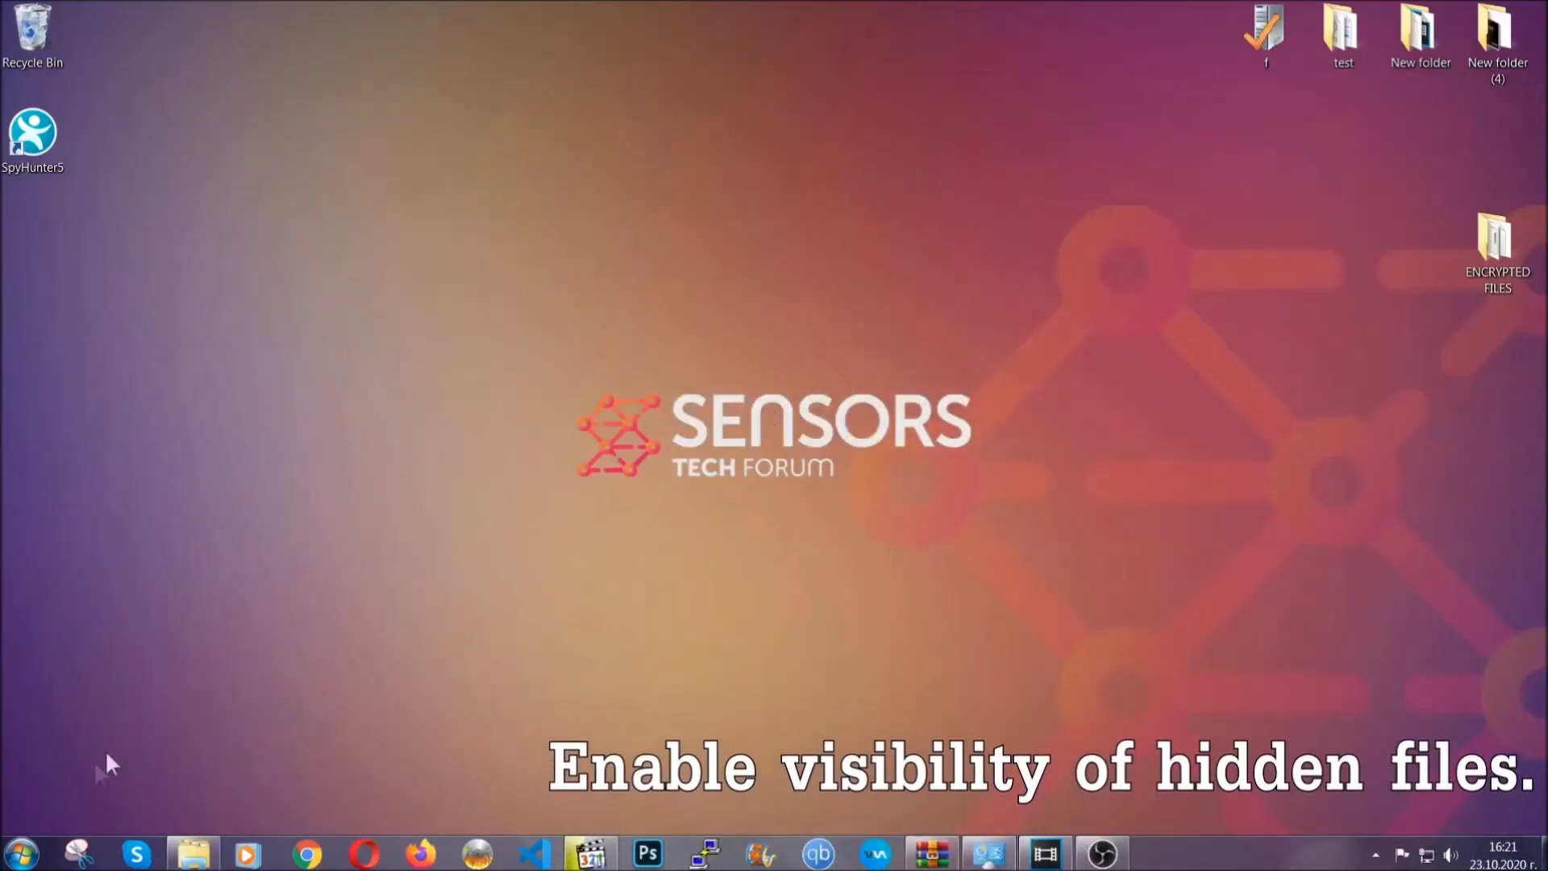
# Search the Start menu for 'hidden files and folders'.
pyautogui.click(21, 853)
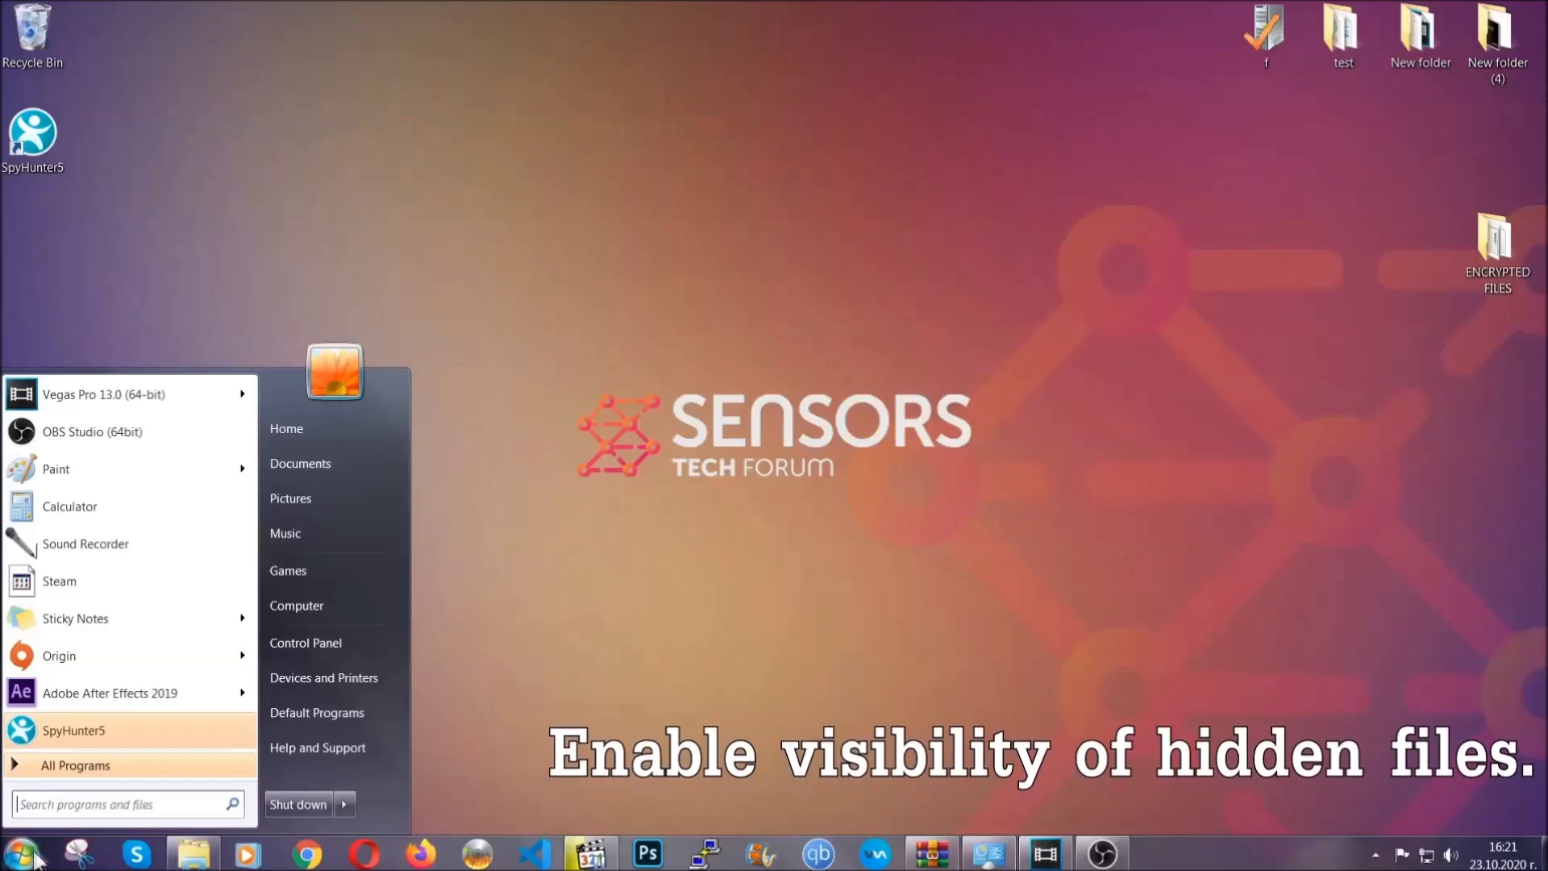
pyautogui.click(64, 800)
pyautogui.write('showh')
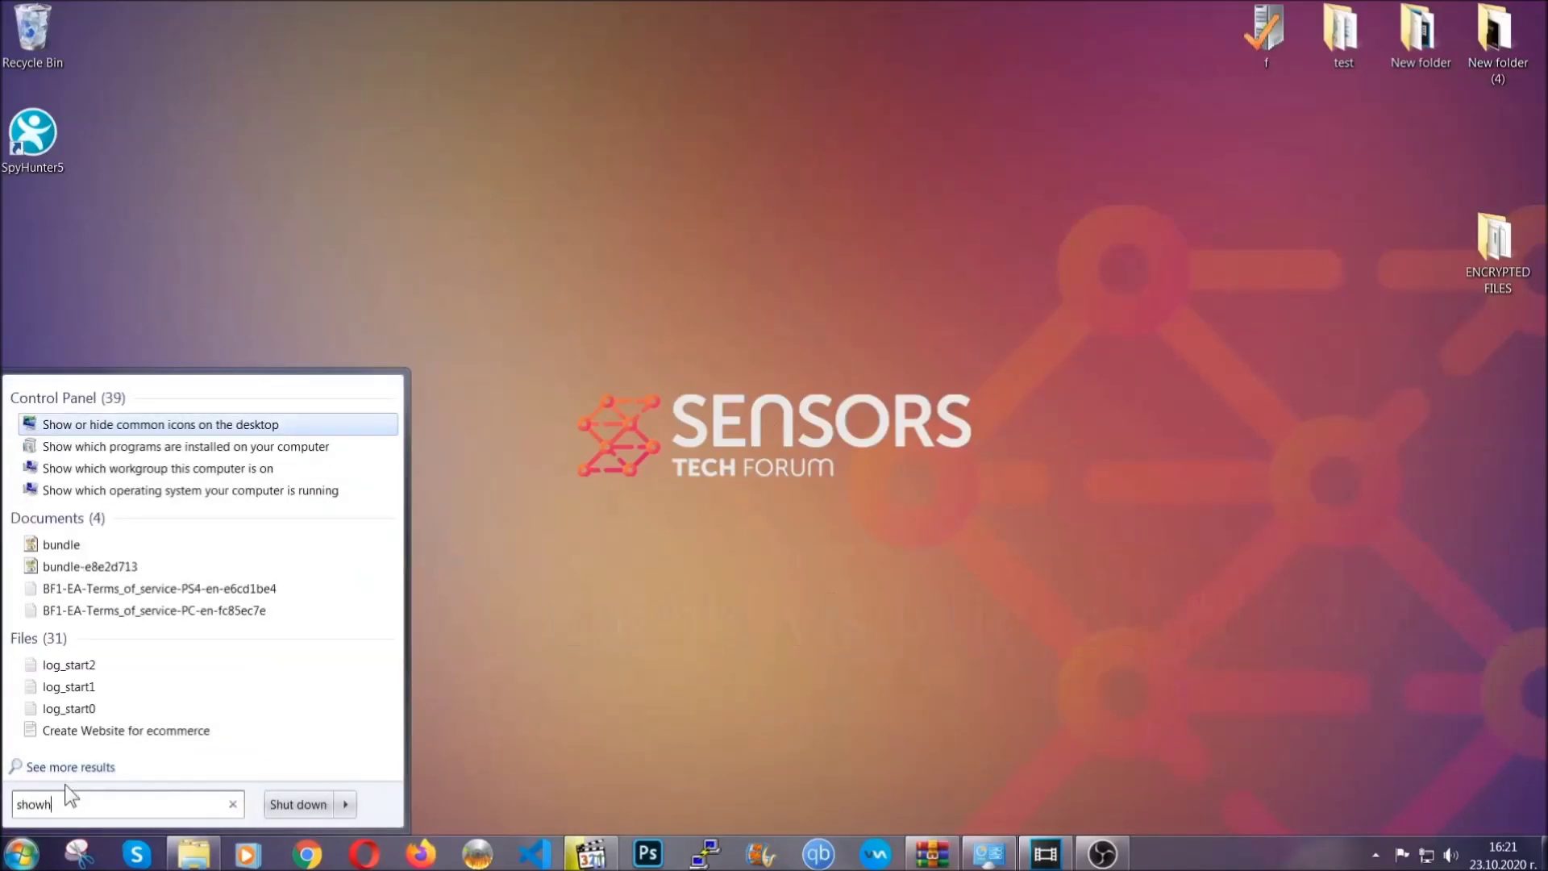
pyautogui.press('BackSpace')
pyautogui.write('hidden f')
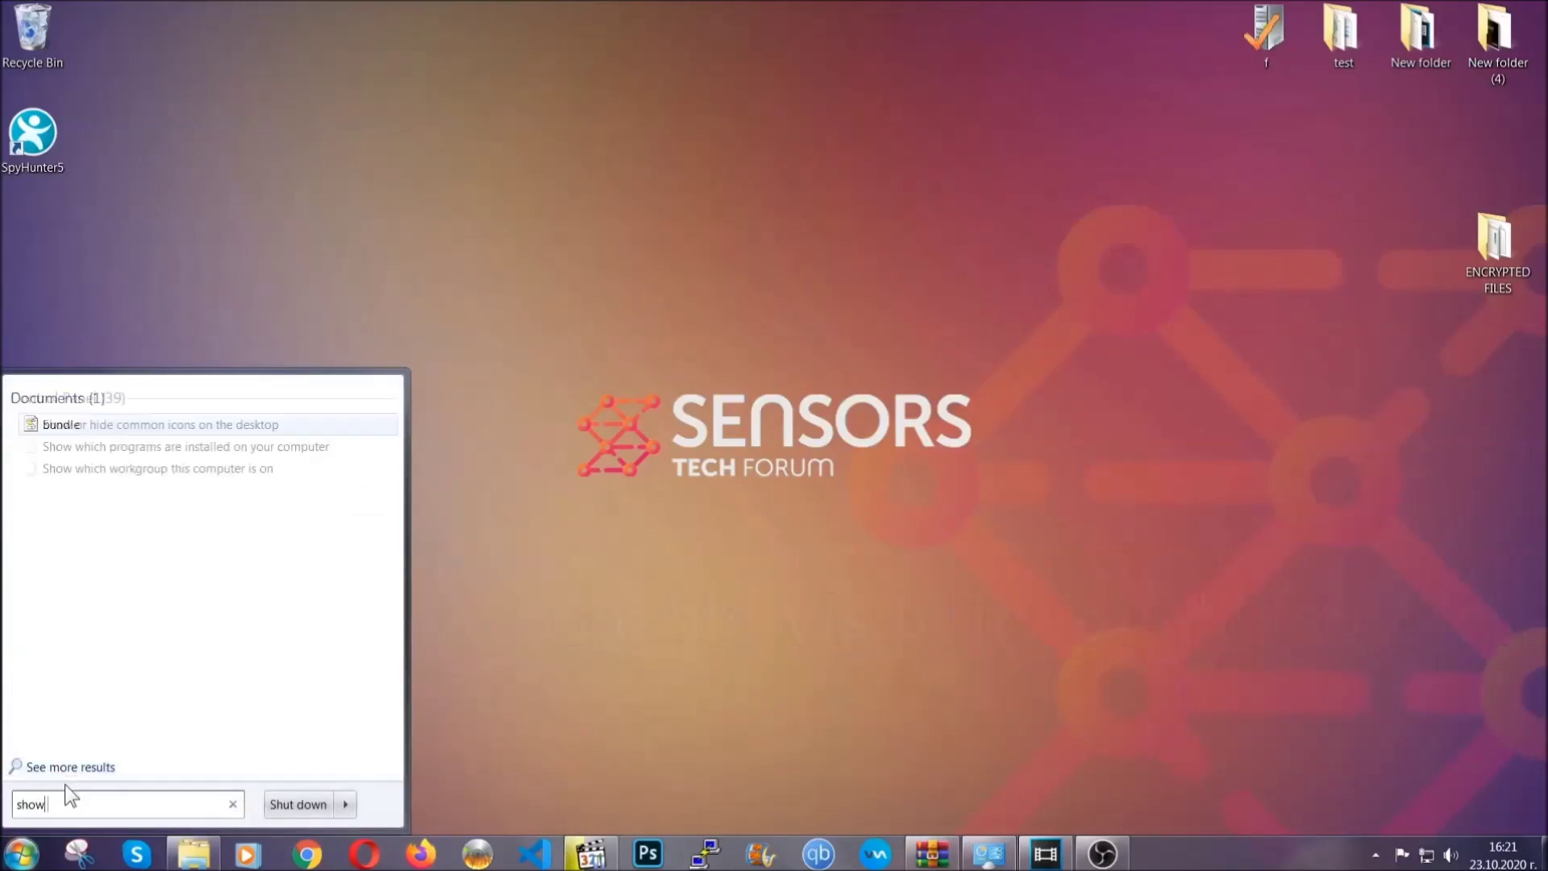
pyautogui.write('iles and folders')
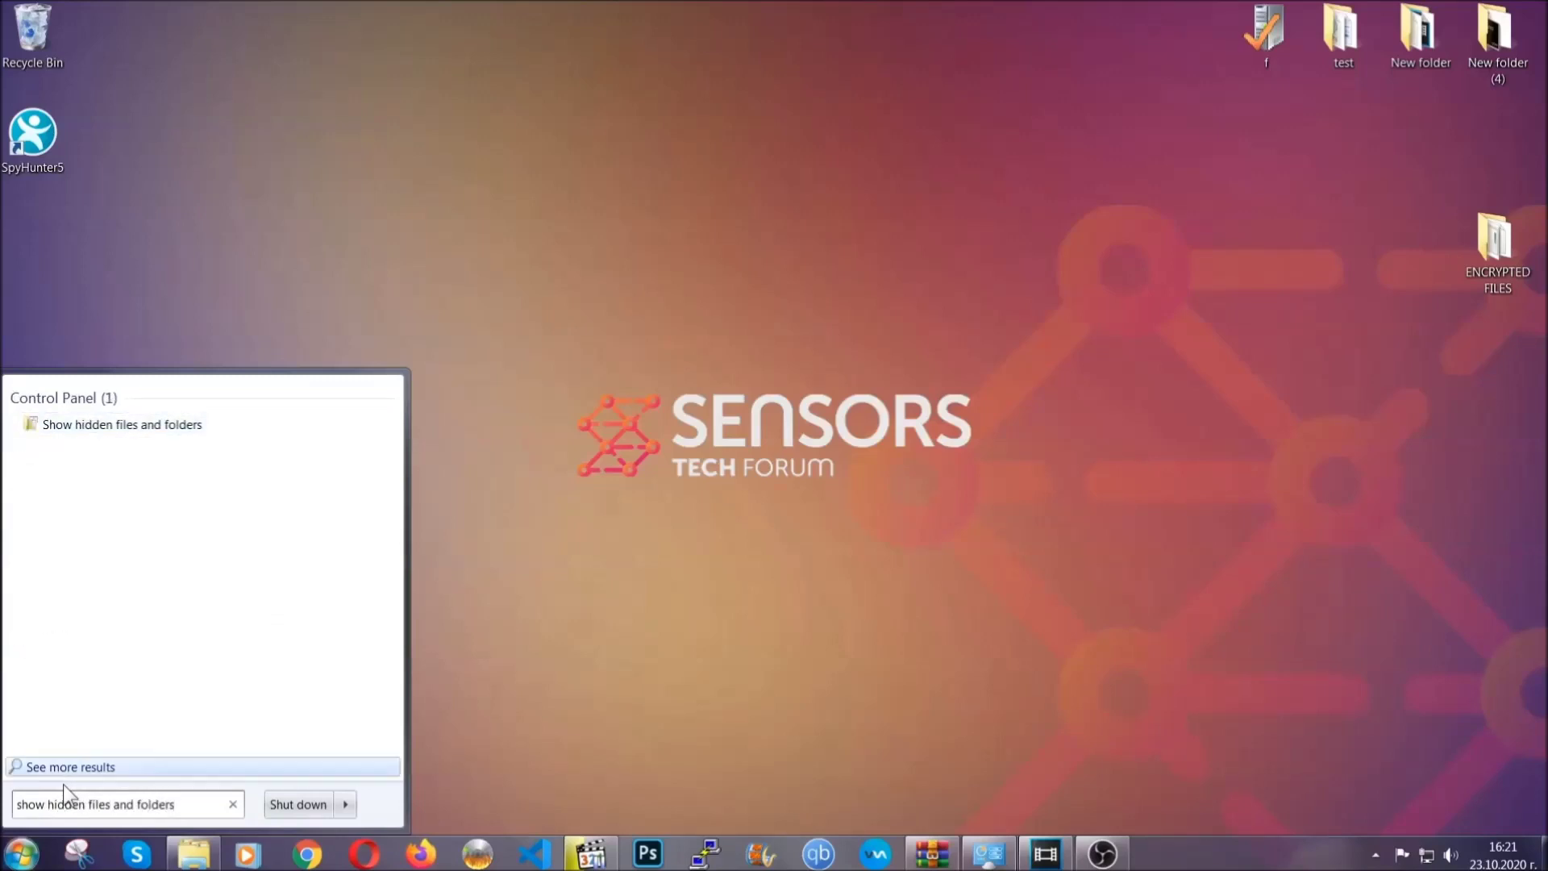
# Turn on showing hidden files, folders and drives and apply it.
pyautogui.click(183, 425)
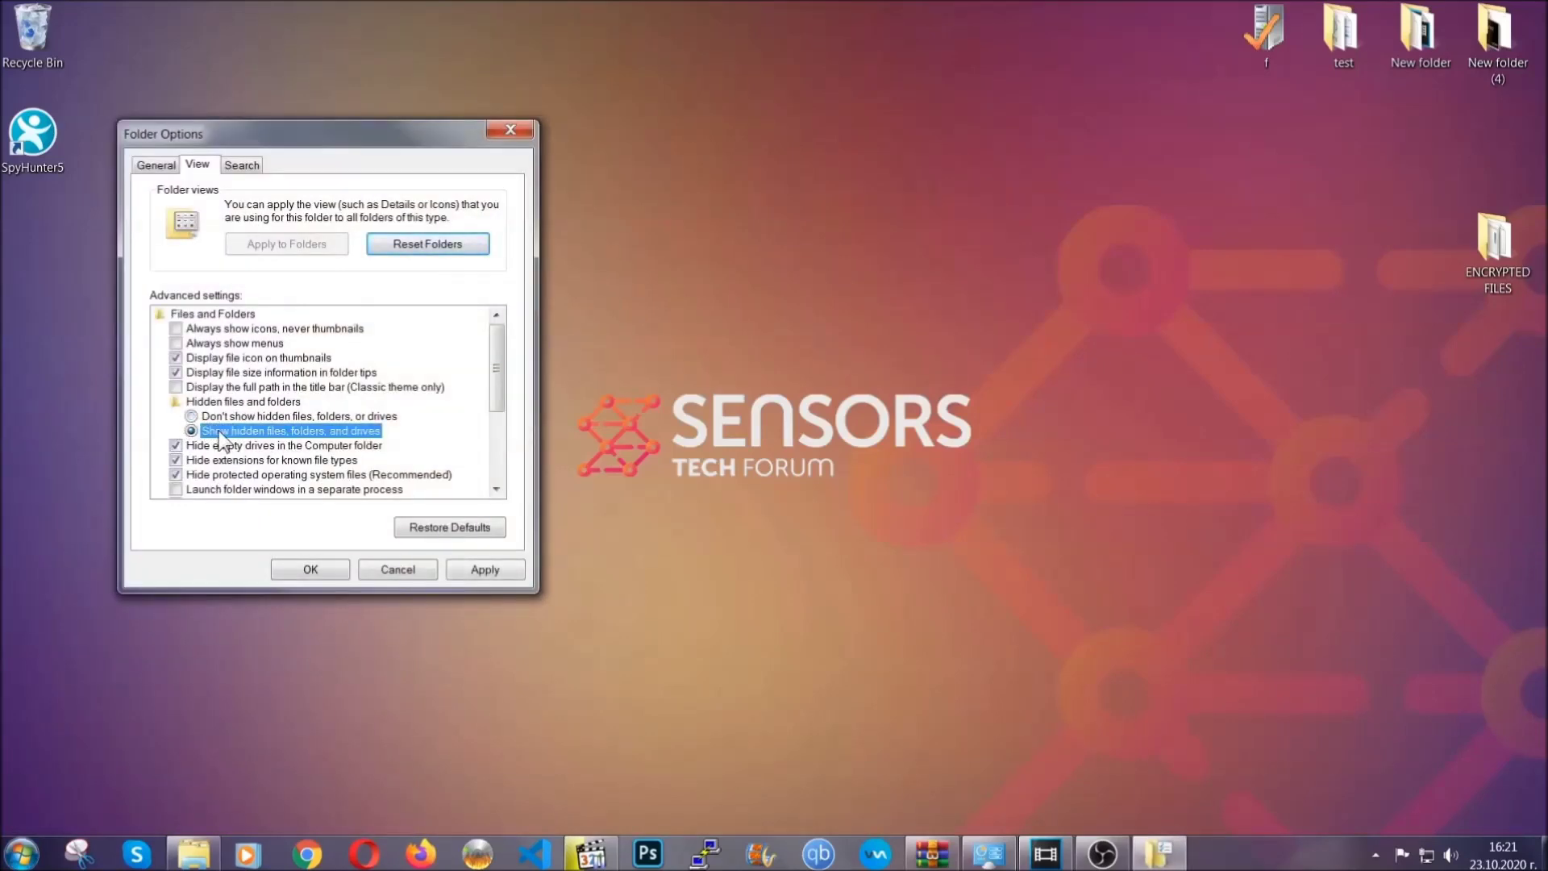
pyautogui.click(479, 574)
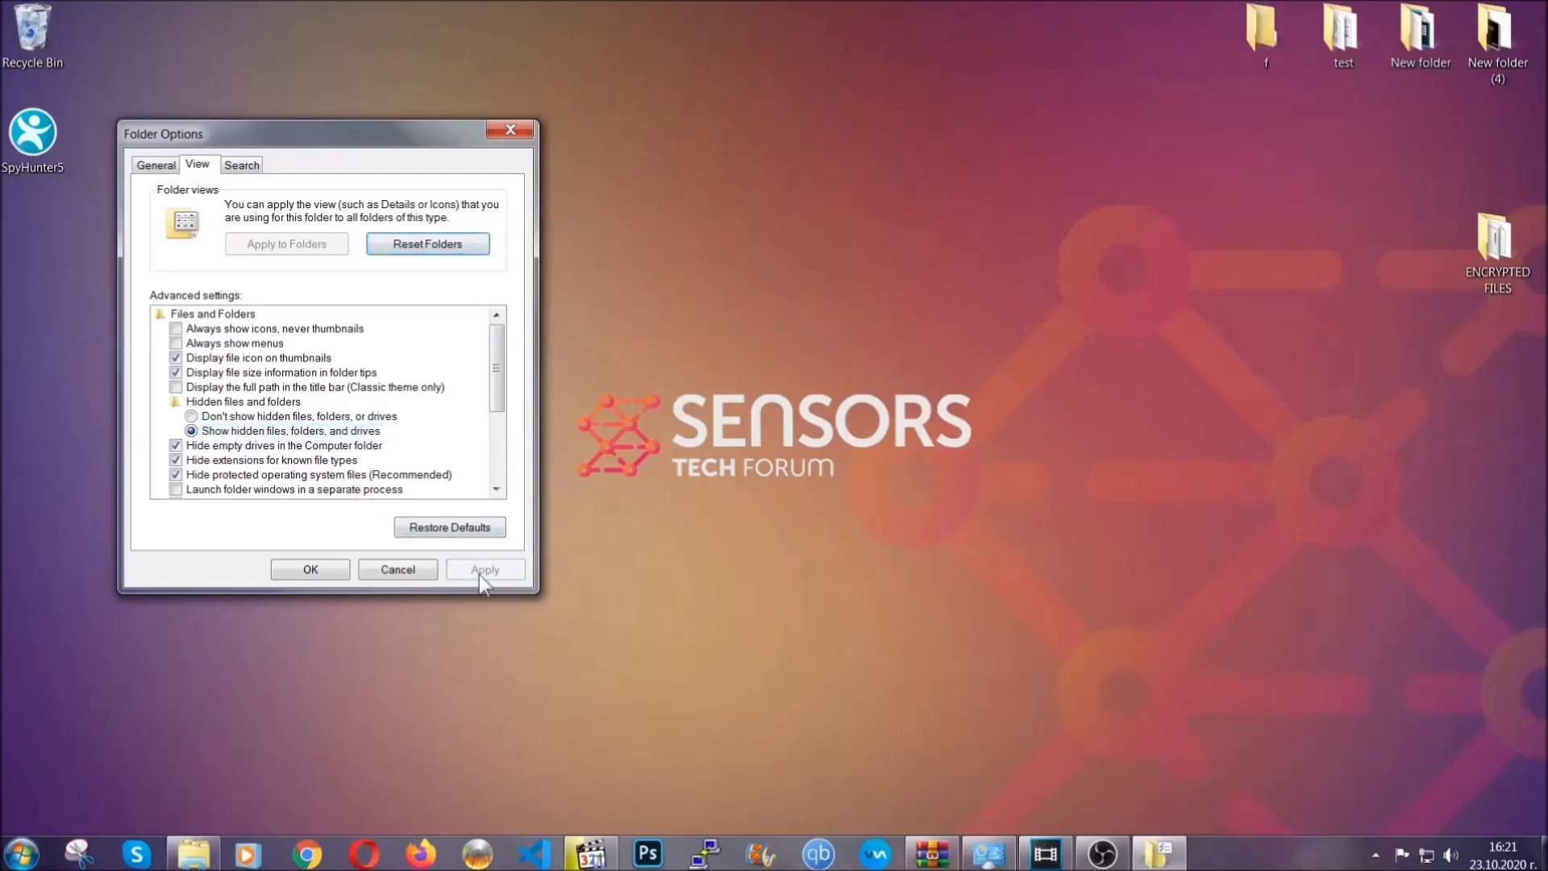
pyautogui.click(309, 569)
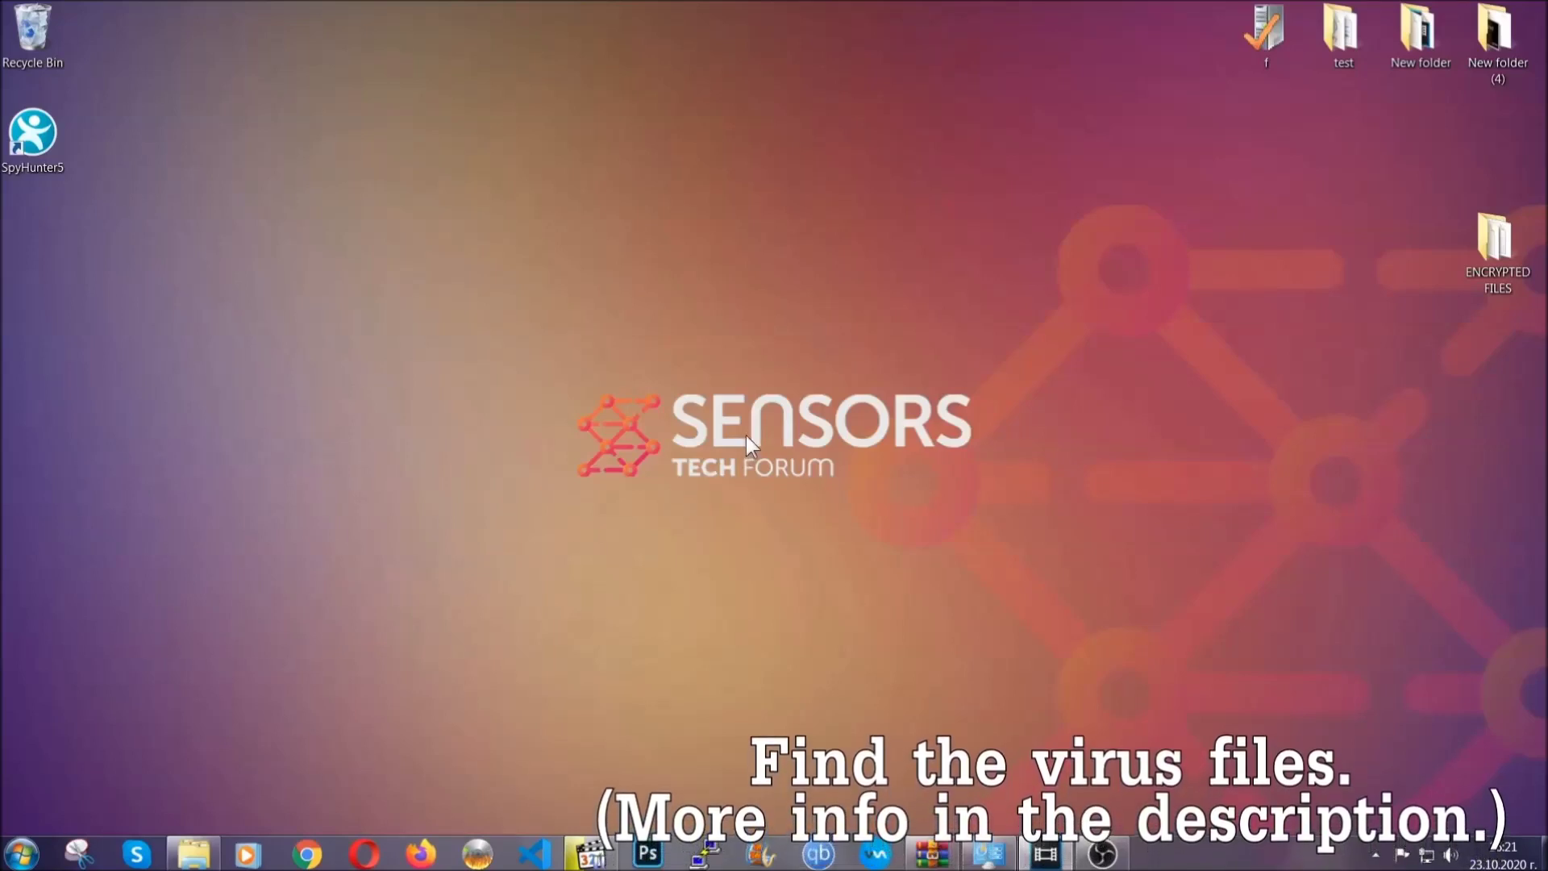
# Search the whole Computer for 'fileextension:exe Example Vir'.
pyautogui.click(22, 853)
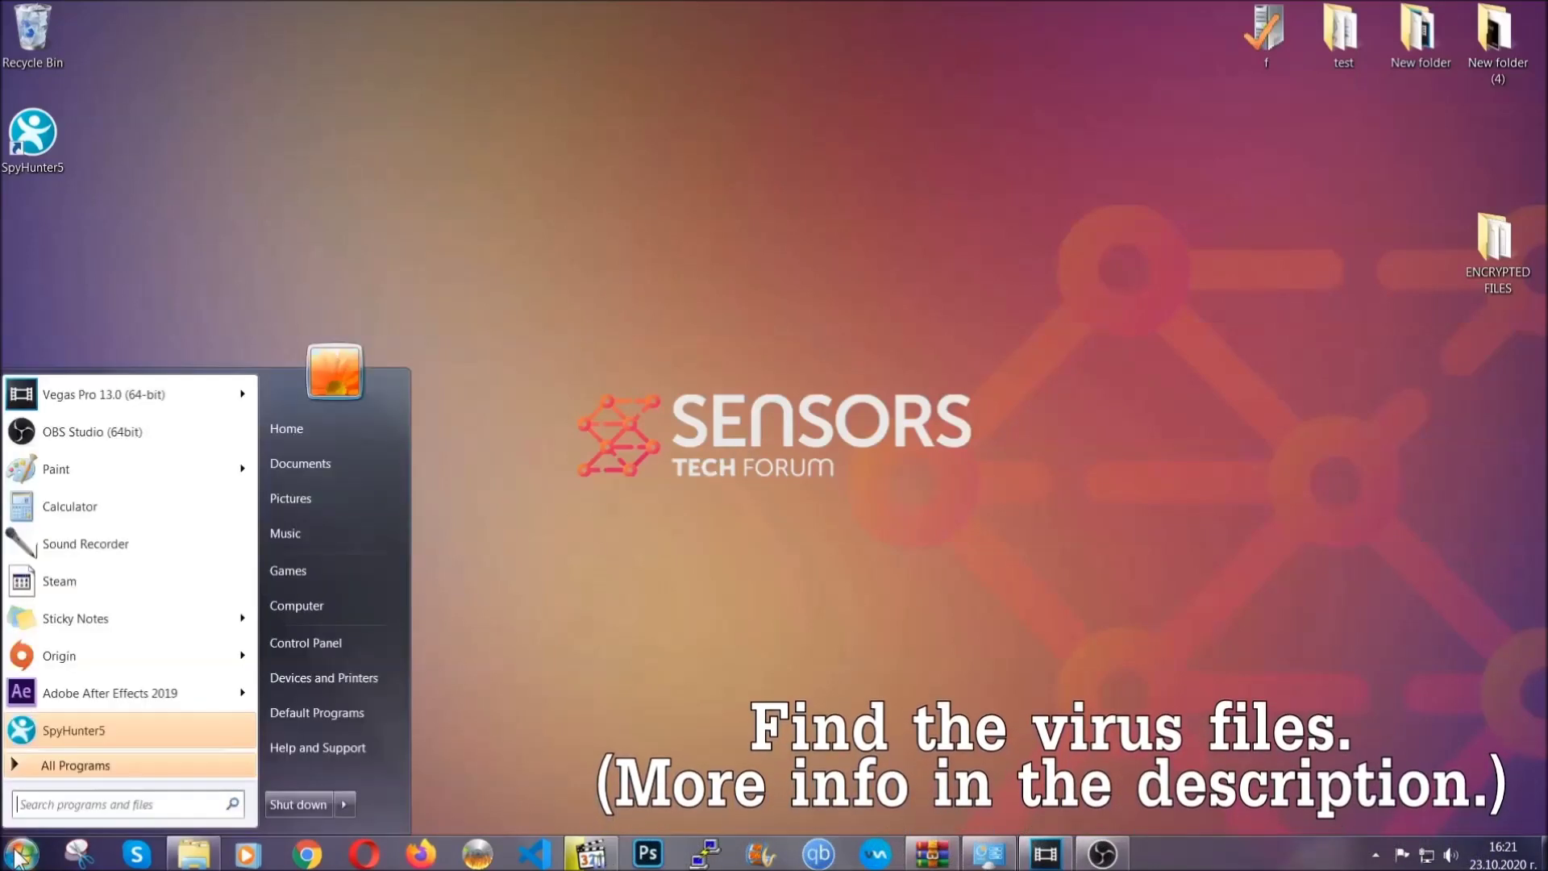
pyautogui.click(317, 602)
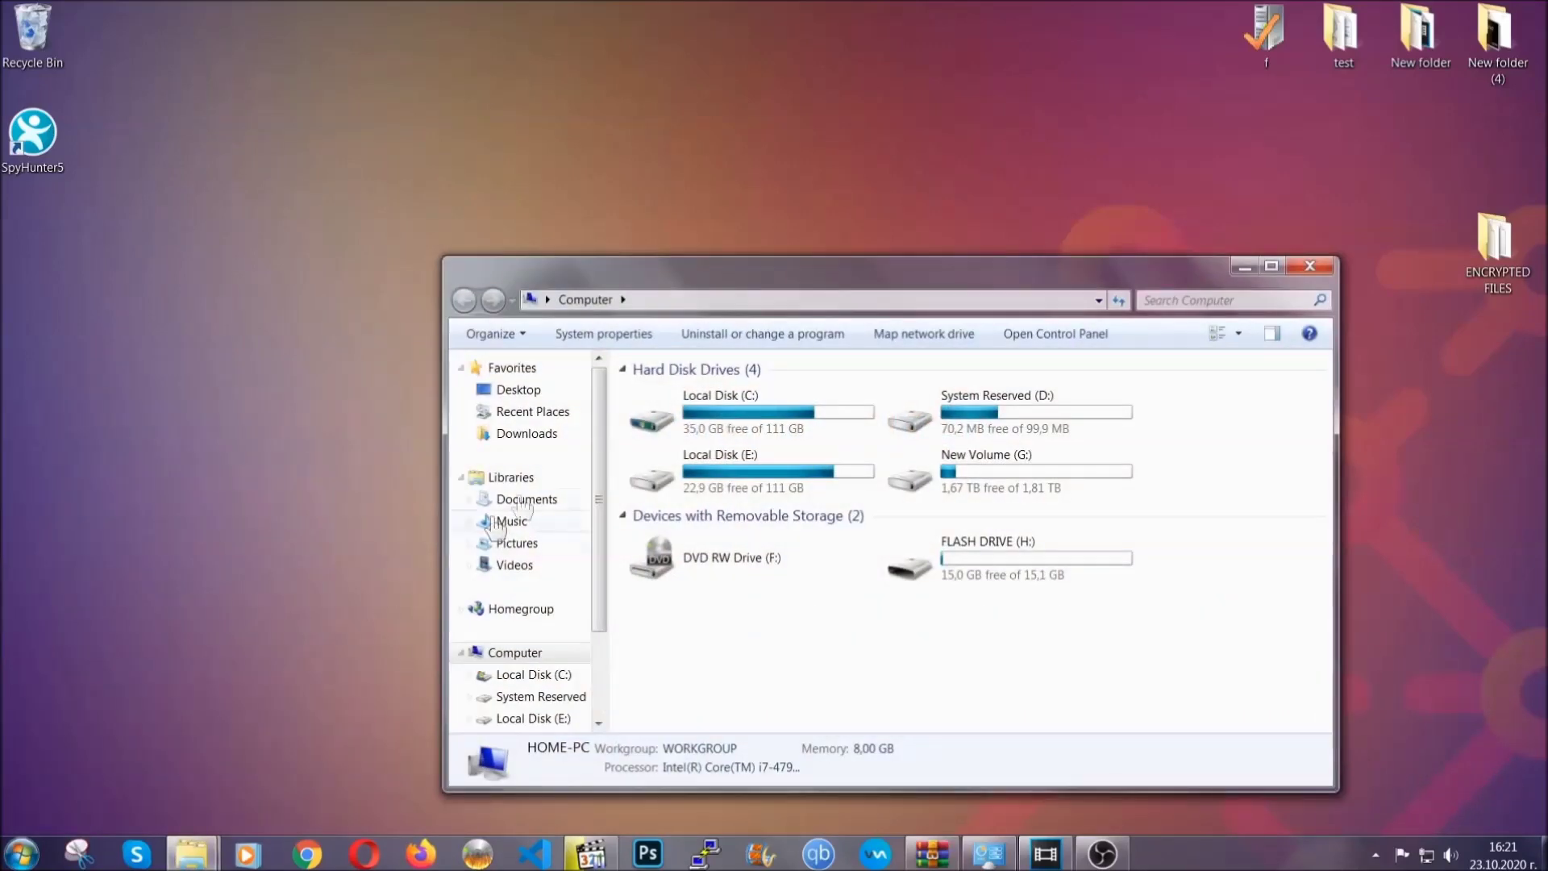
pyautogui.moveTo(841, 284); pyautogui.dragTo(735, 207)
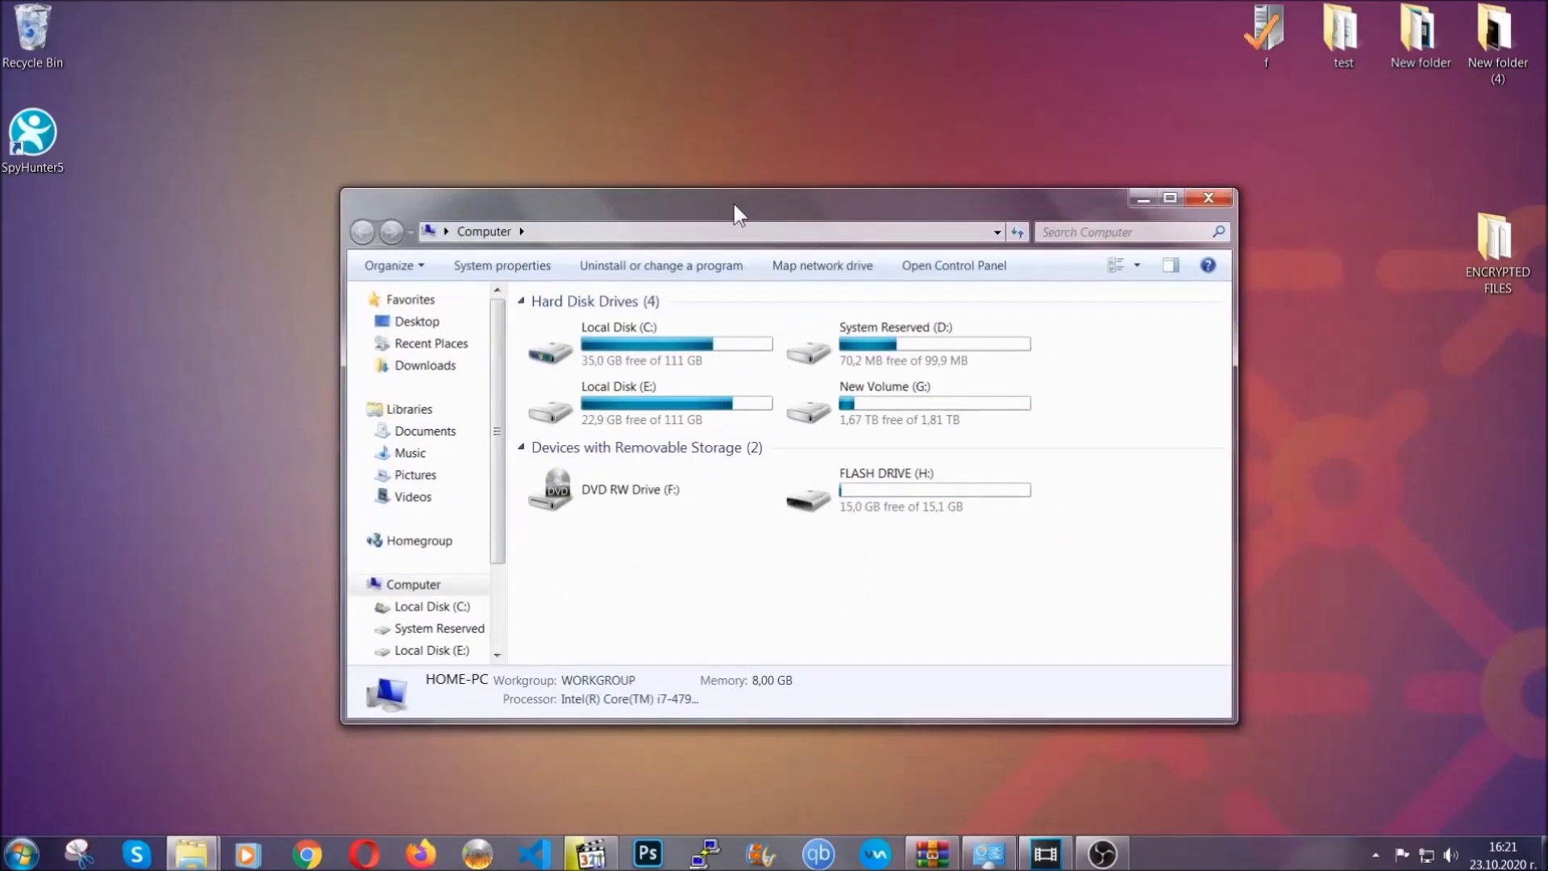
pyautogui.click(1052, 232)
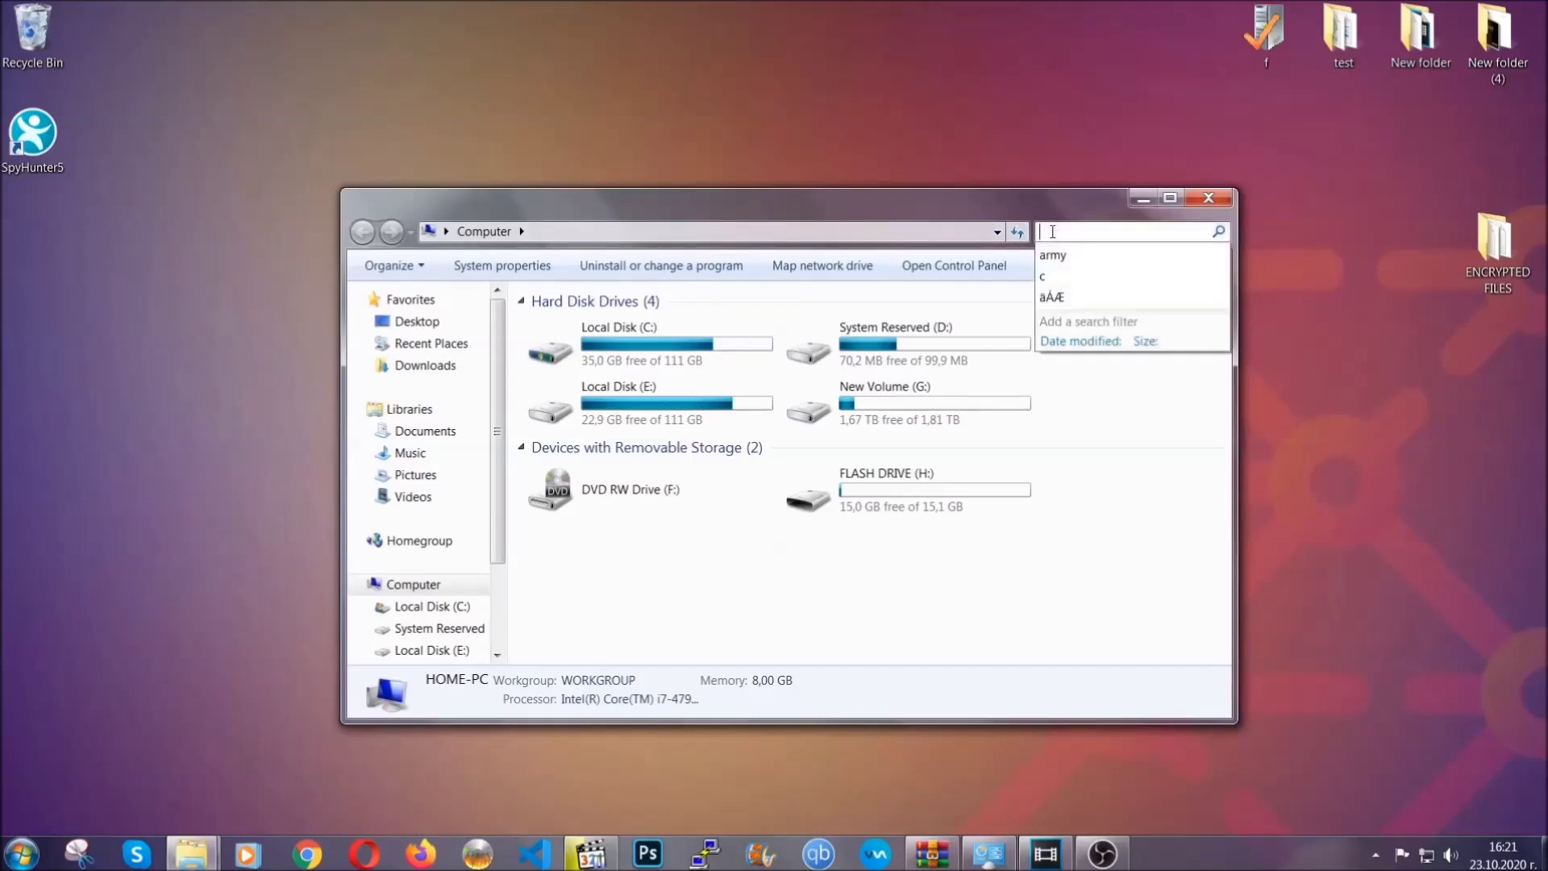
pyautogui.write('file')
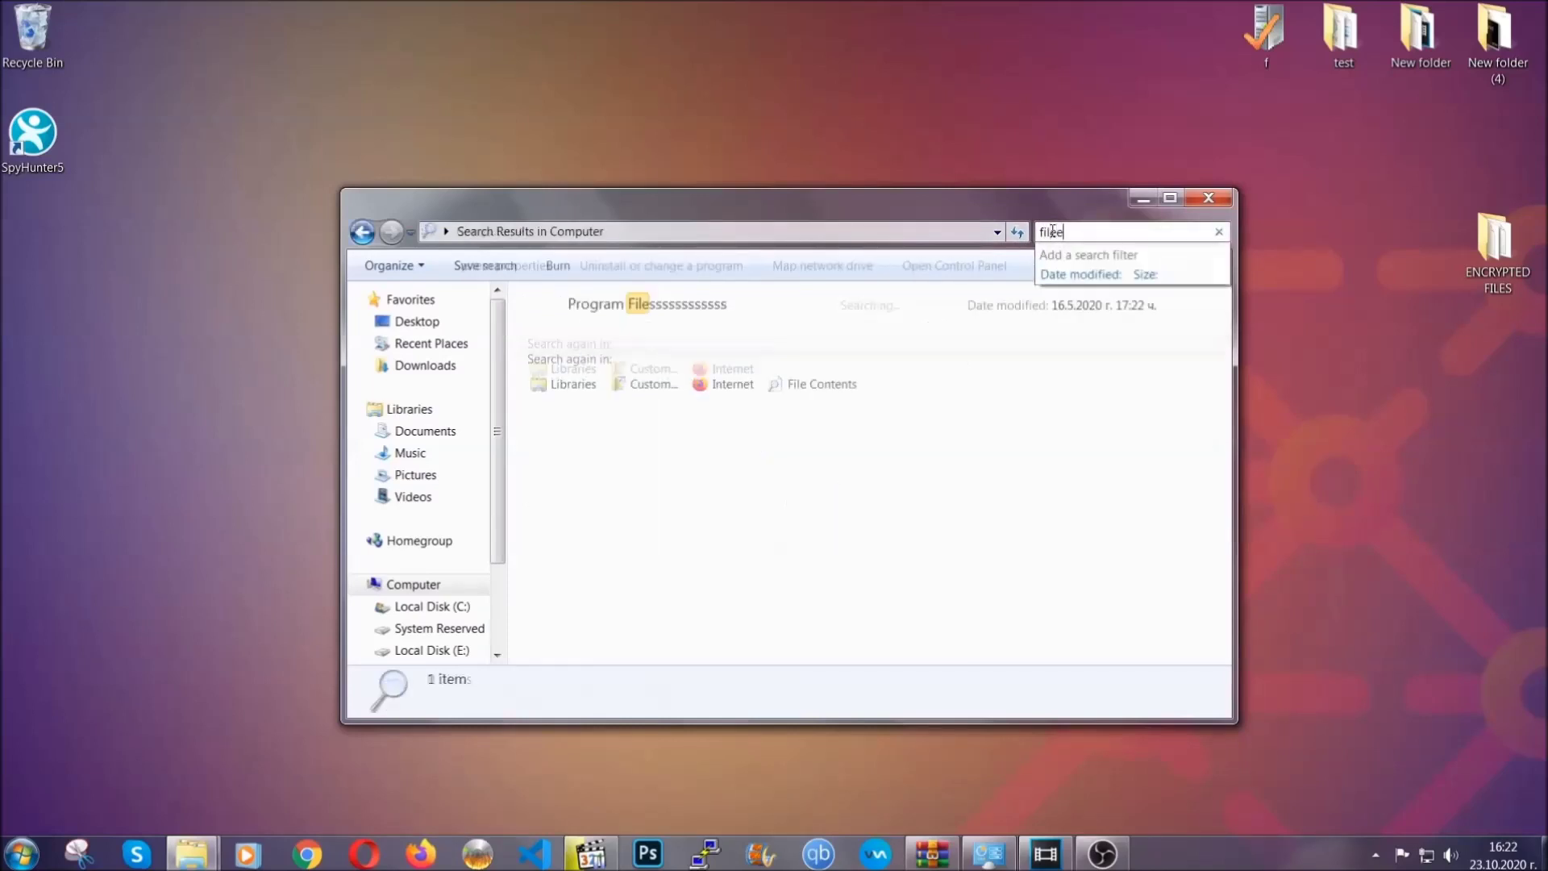
pyautogui.write('extension:exe ')
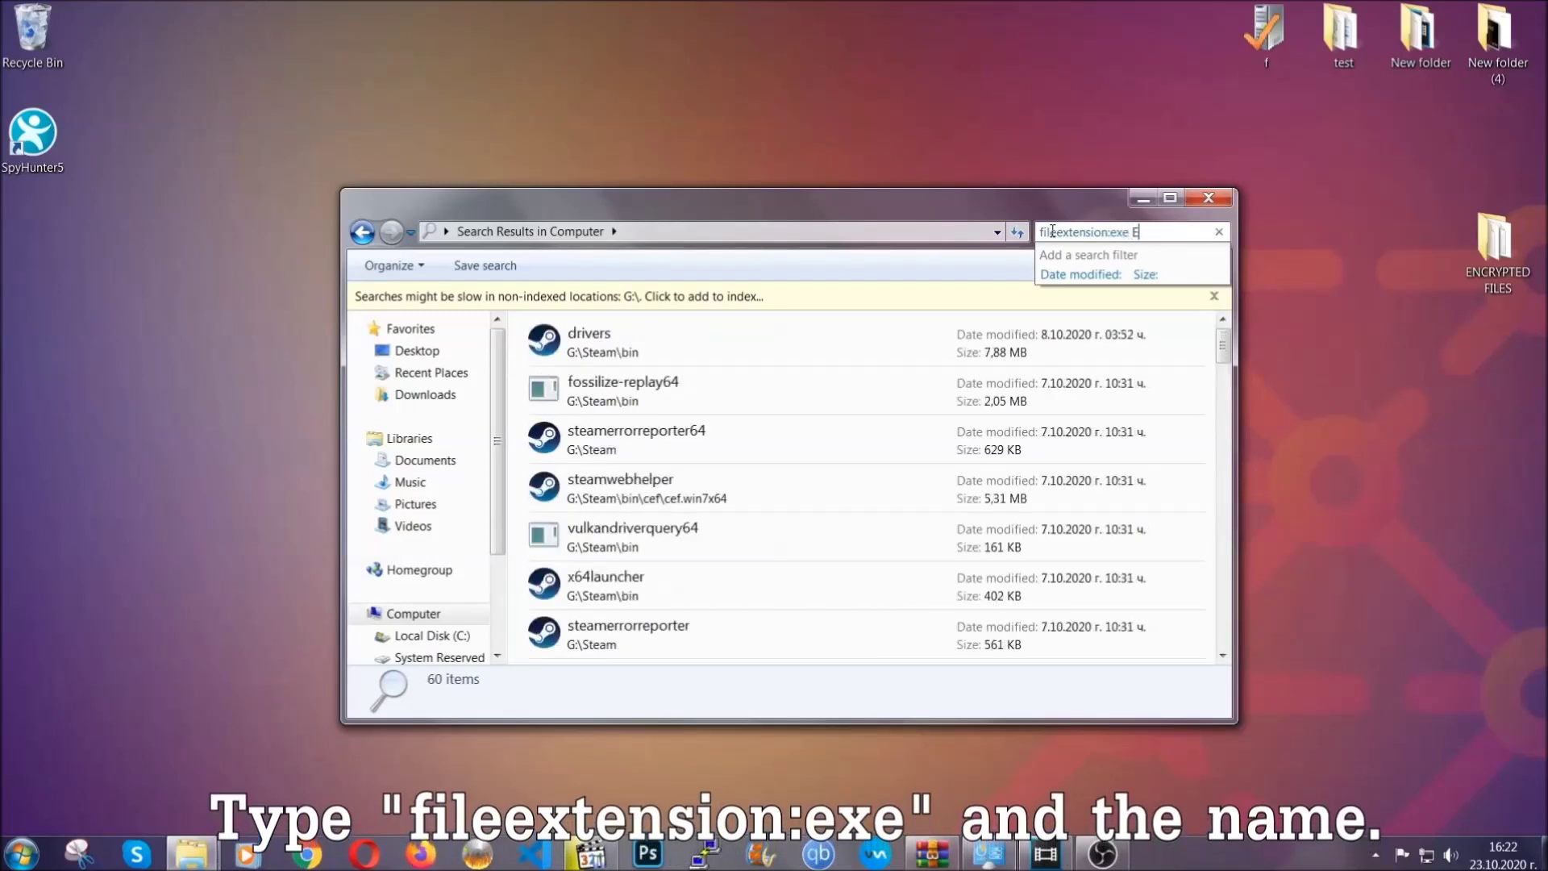
pyautogui.write('Example Virus Name')
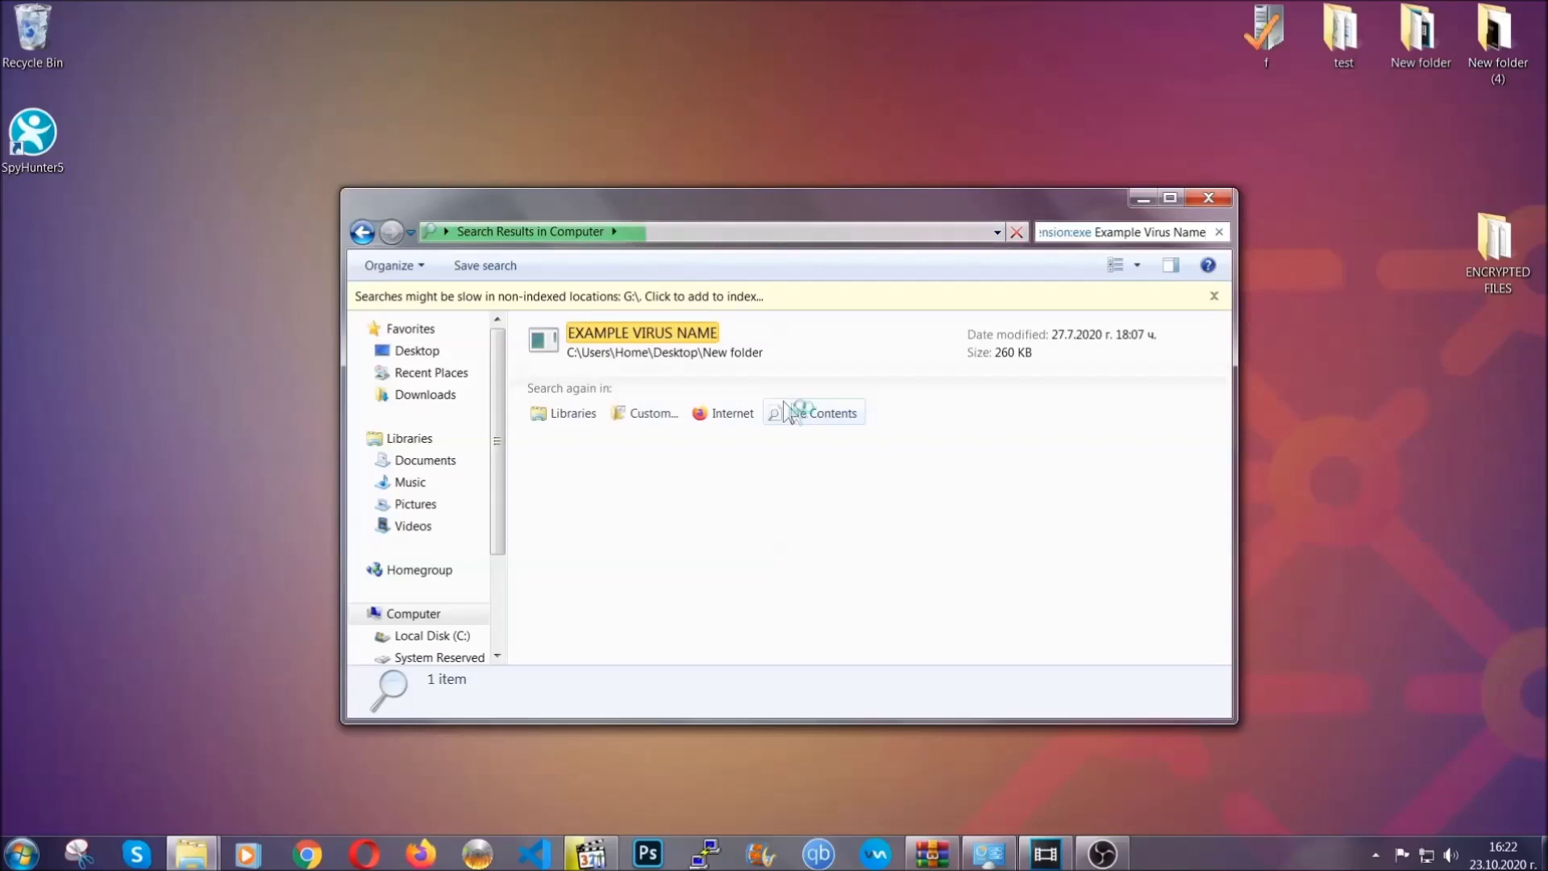
# Delete the EXAMPLE VIRUS NAME executable to the Recycle Bin and close the window.
pyautogui.click(677, 331)
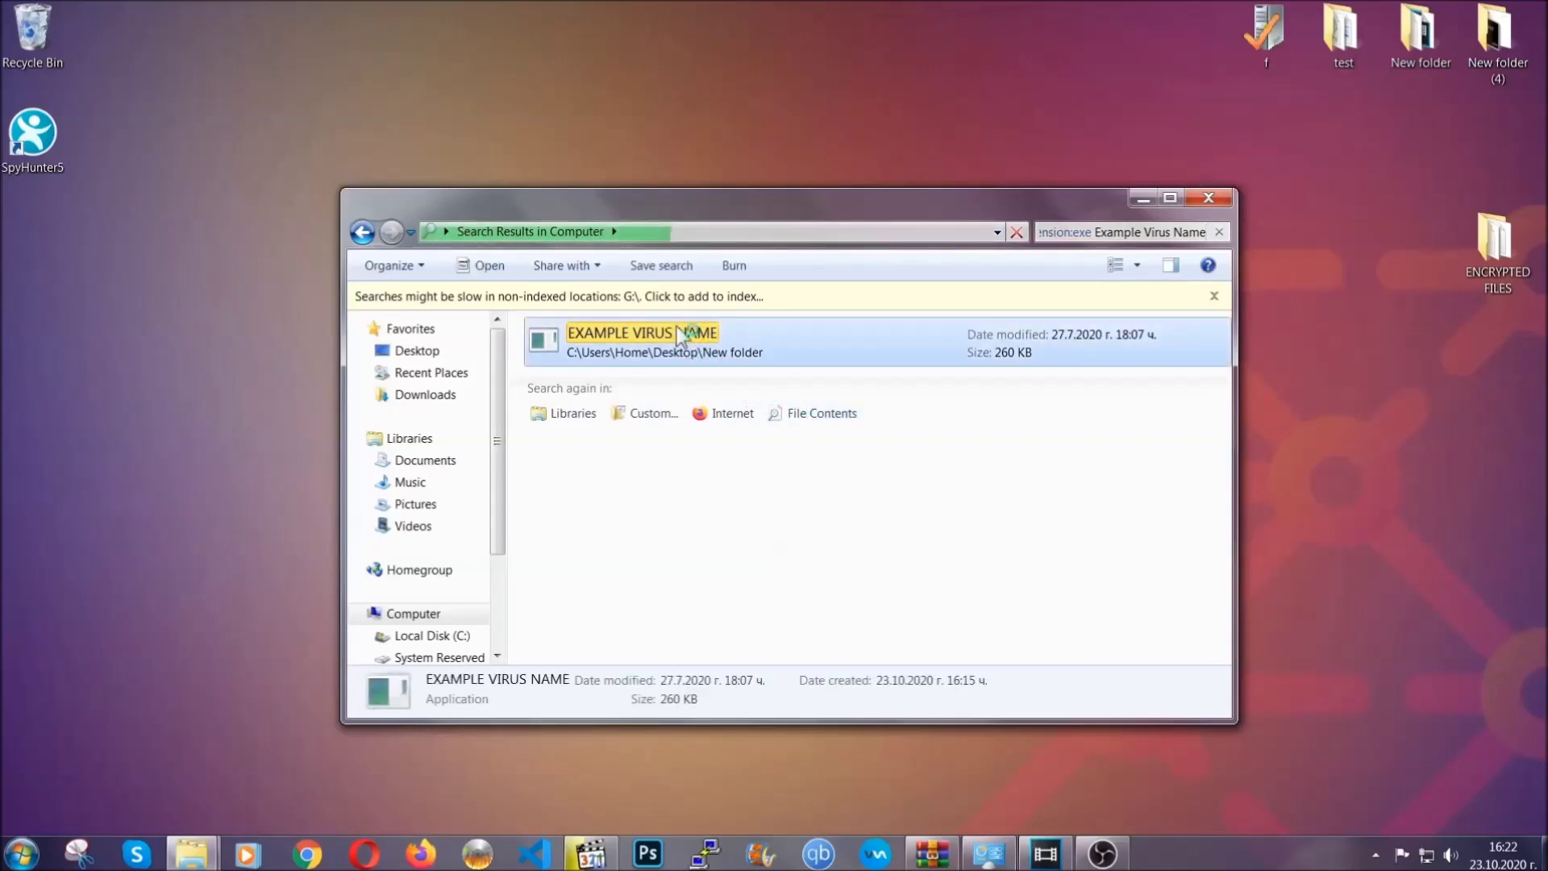
pyautogui.rightClick(682, 339)
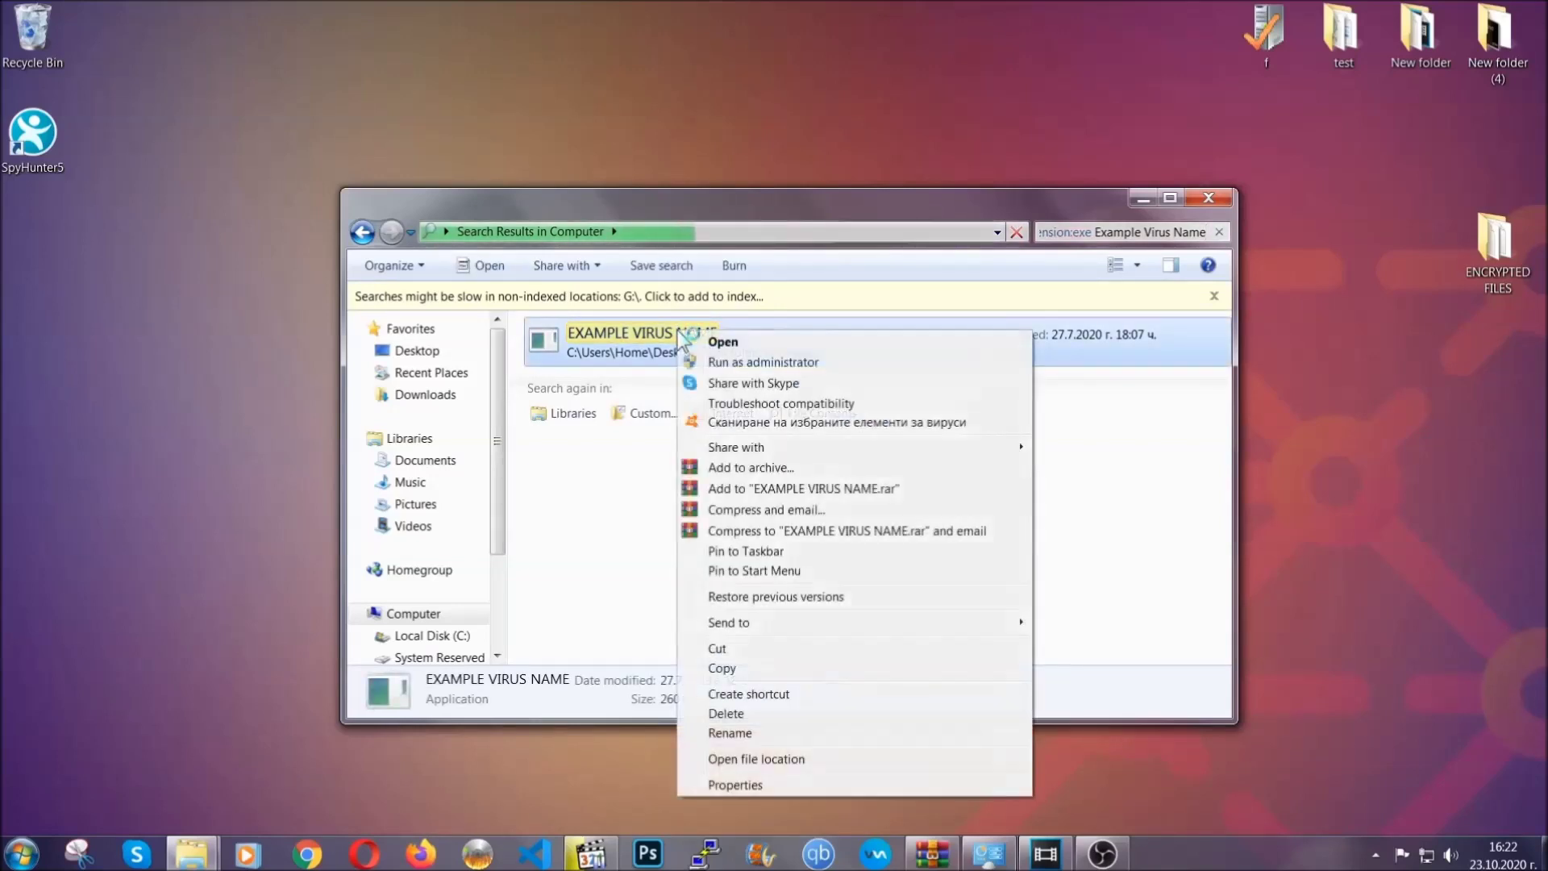
pyautogui.click(746, 713)
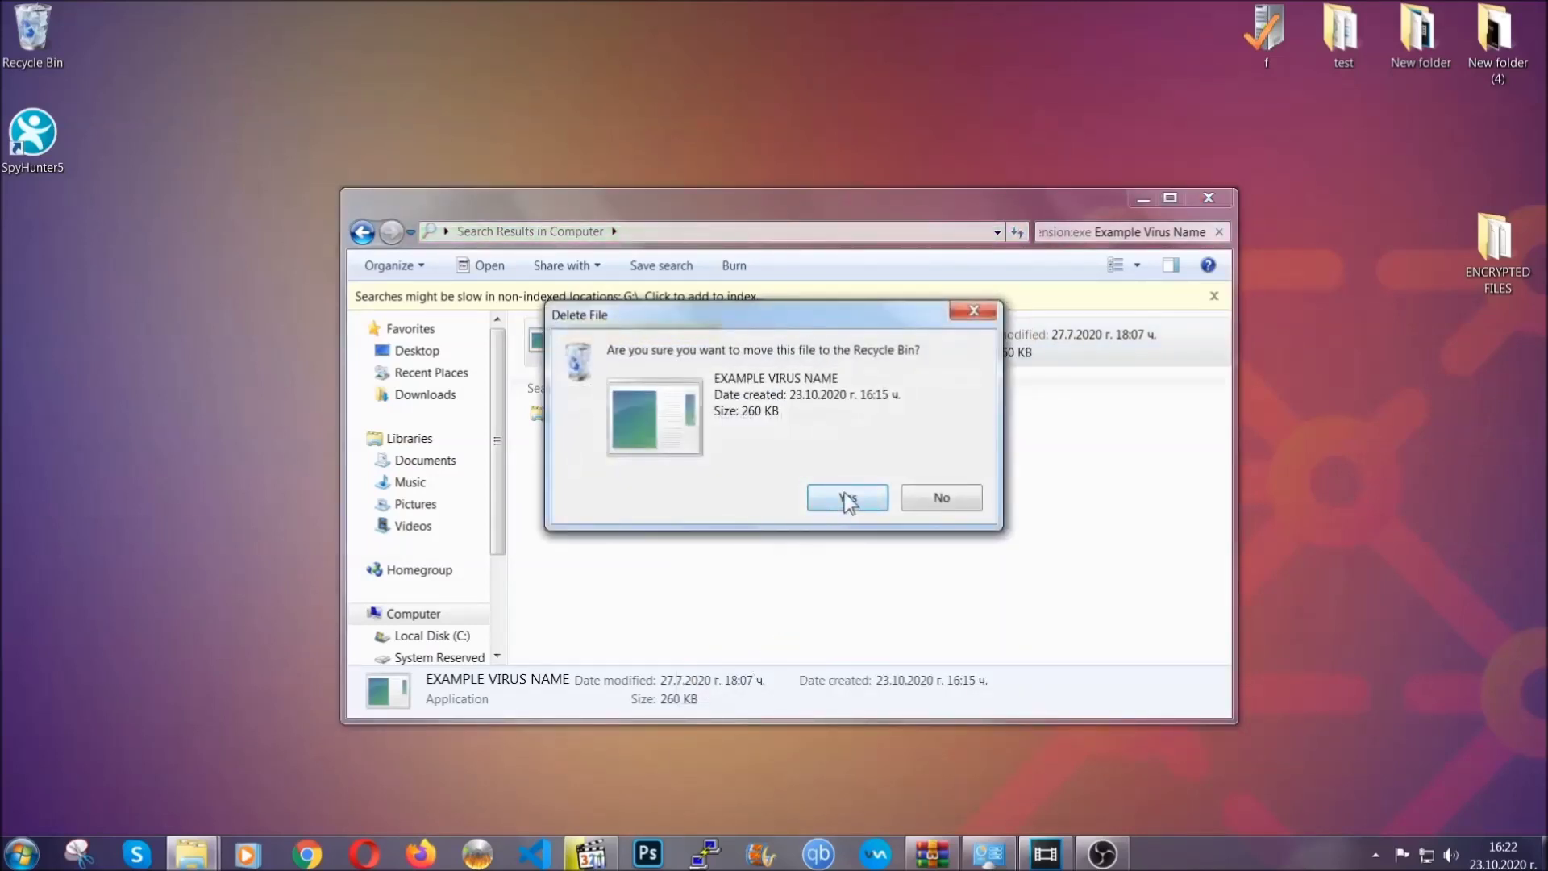
pyautogui.click(844, 495)
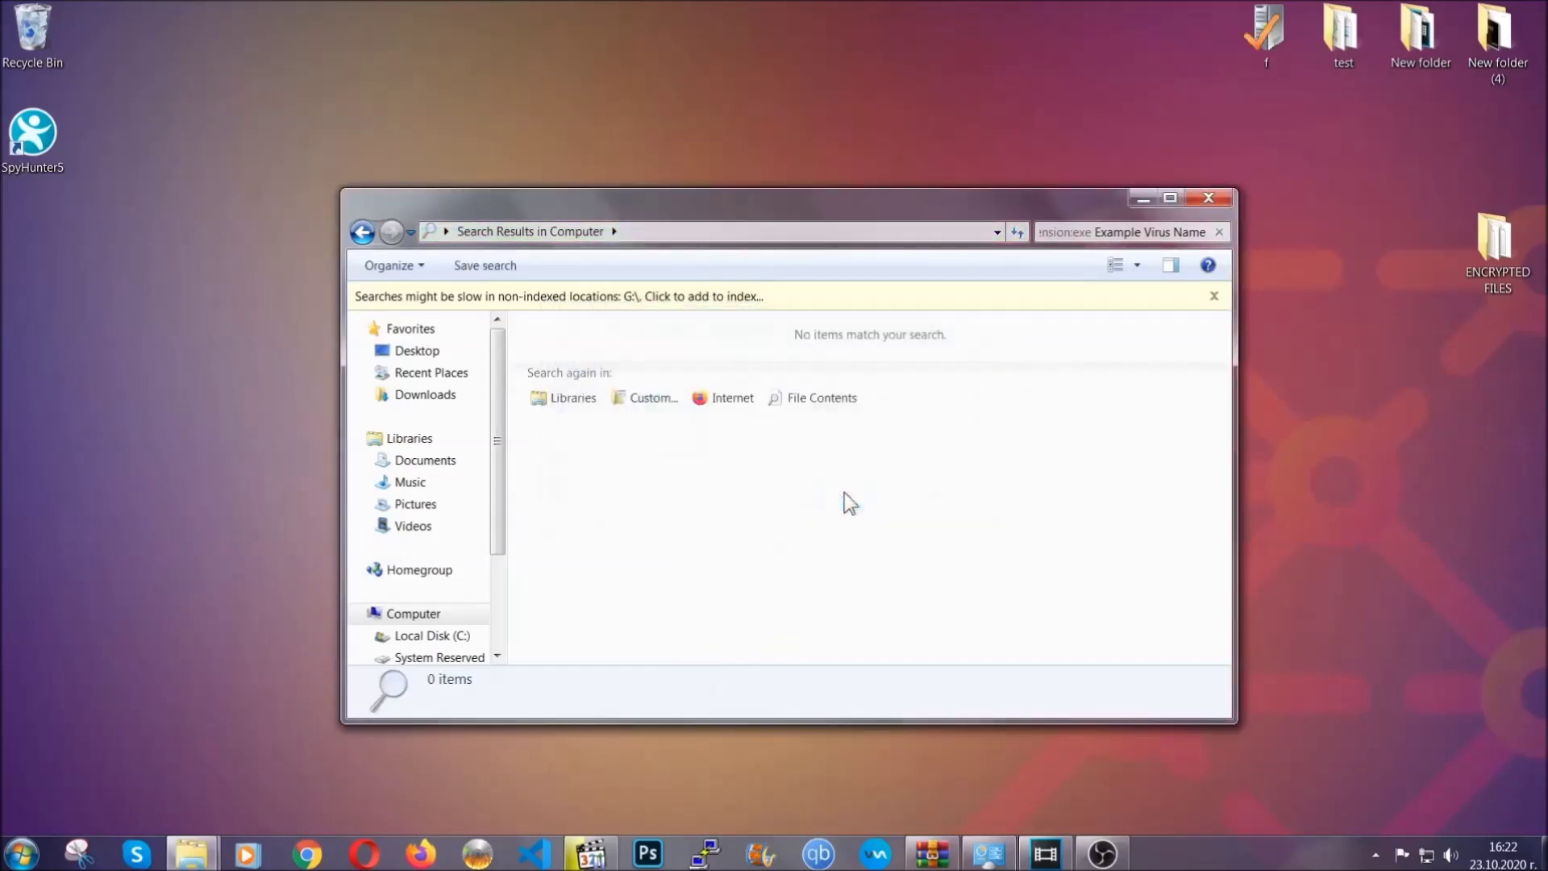
pyautogui.click(1208, 198)
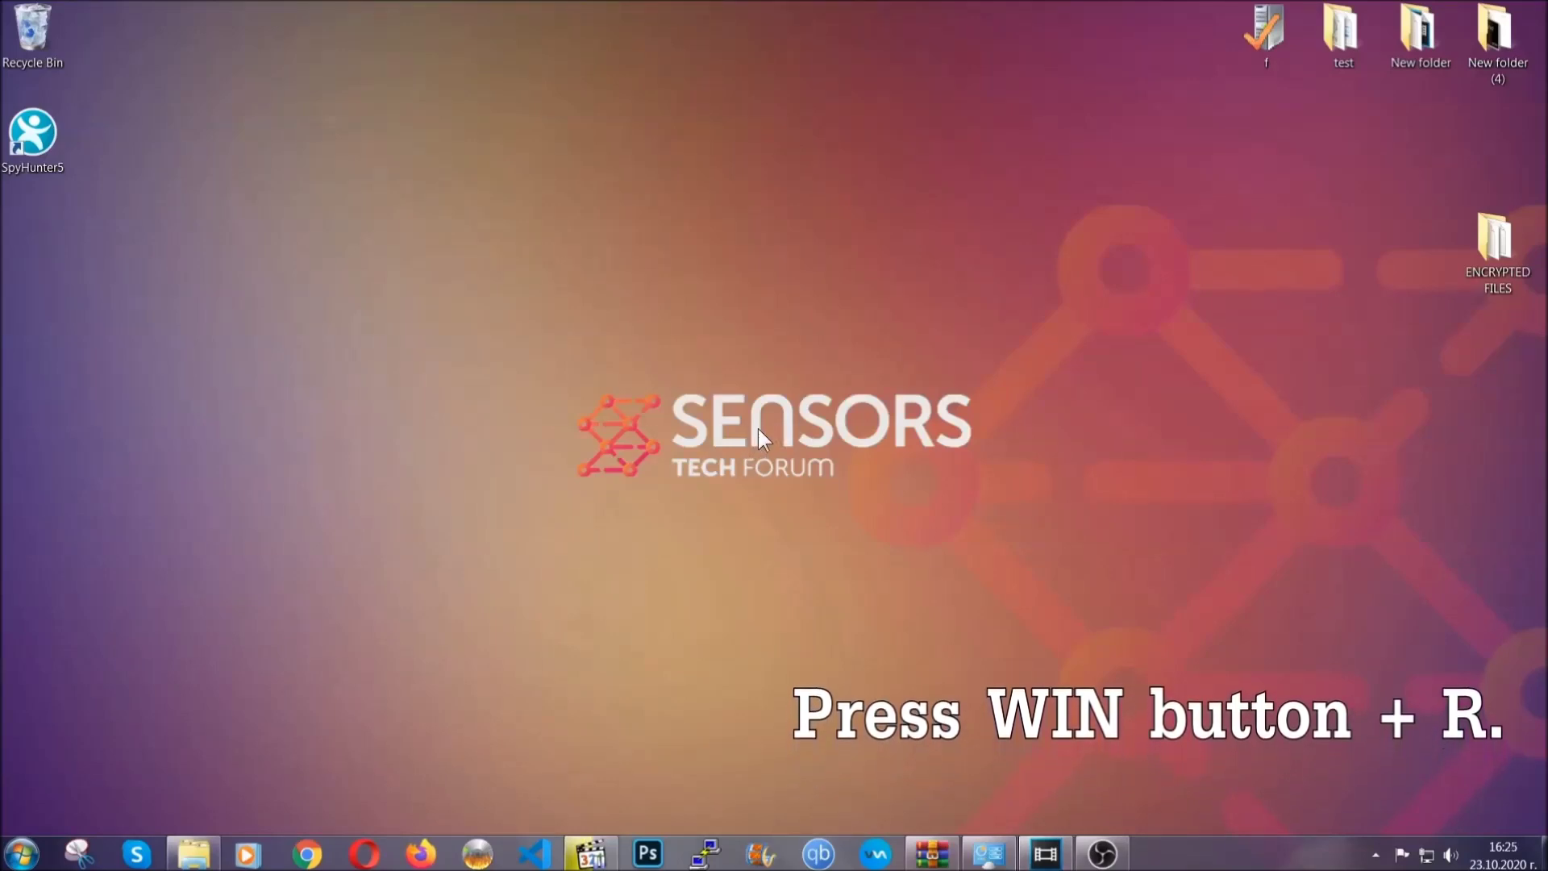
# Run REGEDIT from the Run dialog in place of the prefilled cmd.
pyautogui.press('super+r')
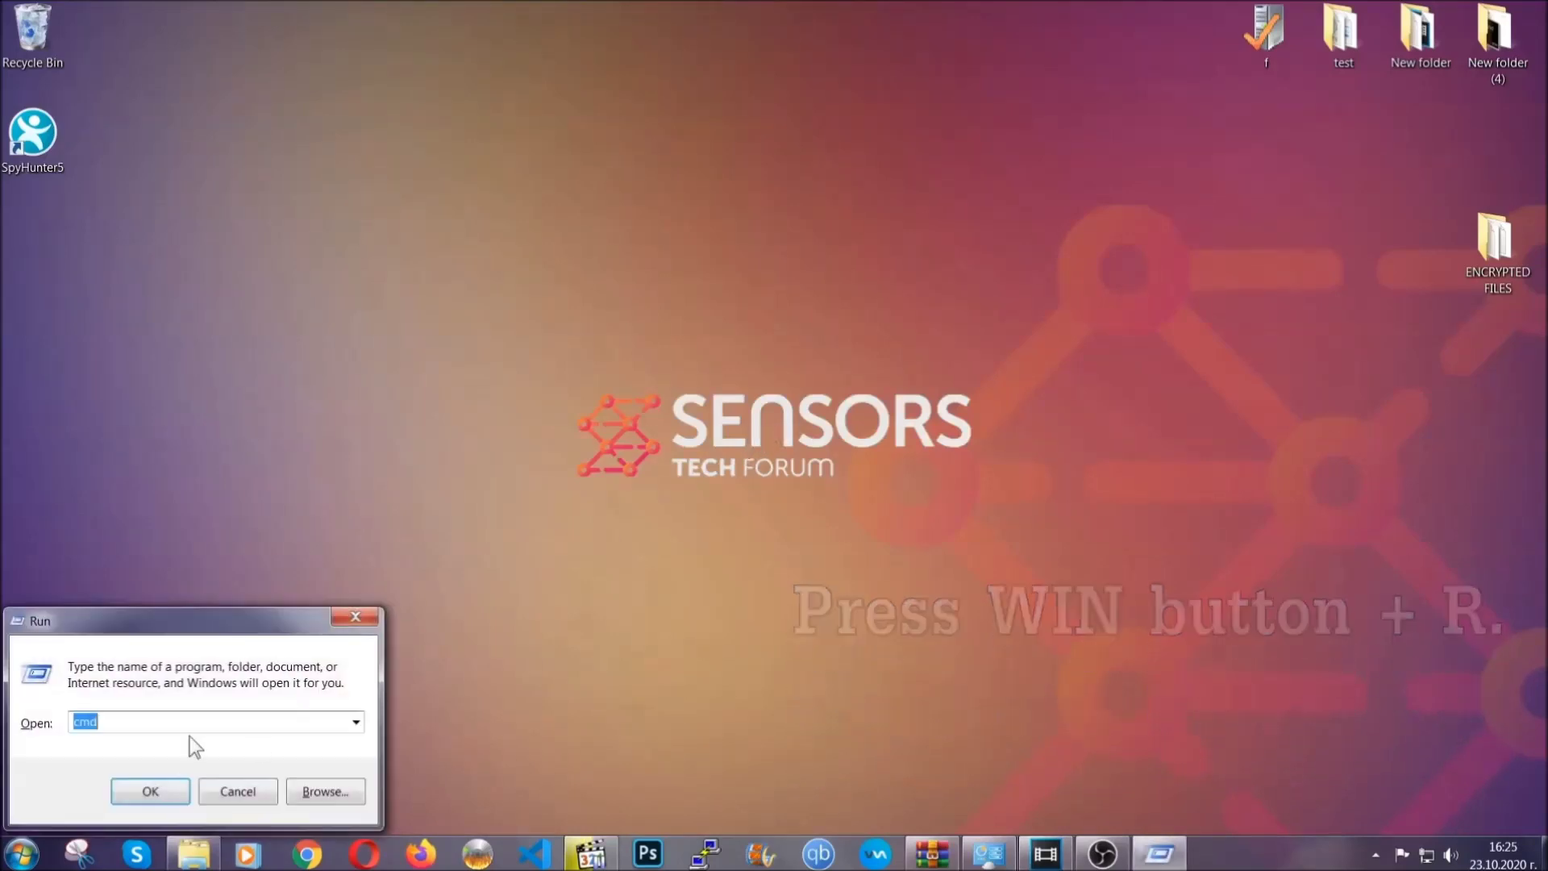
pyautogui.click(146, 730)
pyautogui.moveTo(146, 733); pyautogui.dragTo(19, 728)
pyautogui.write('REGEDIT')
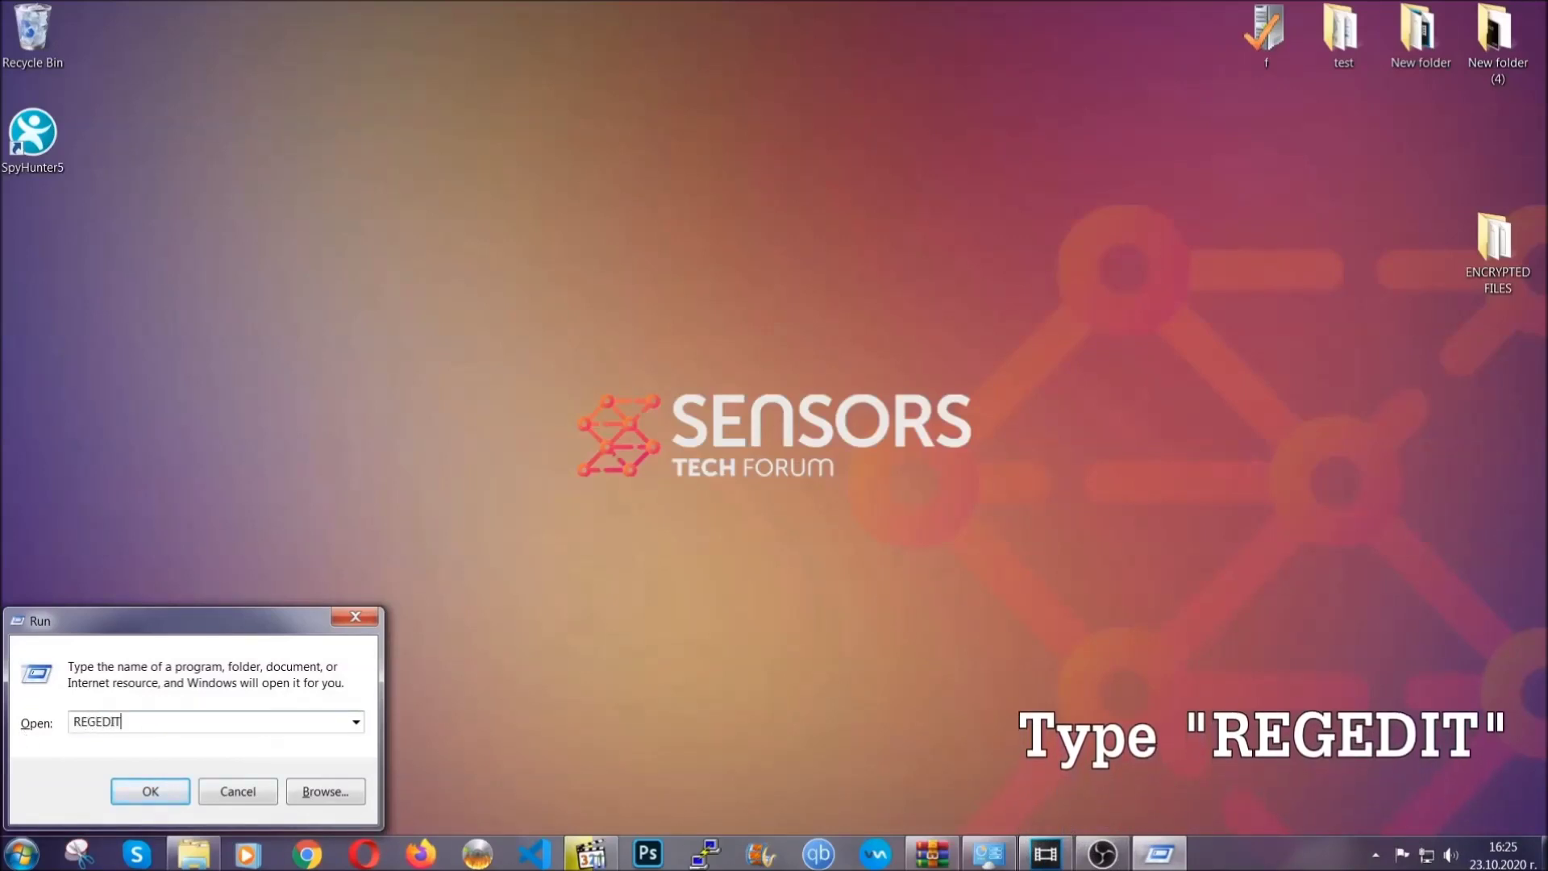
pyautogui.click(133, 789)
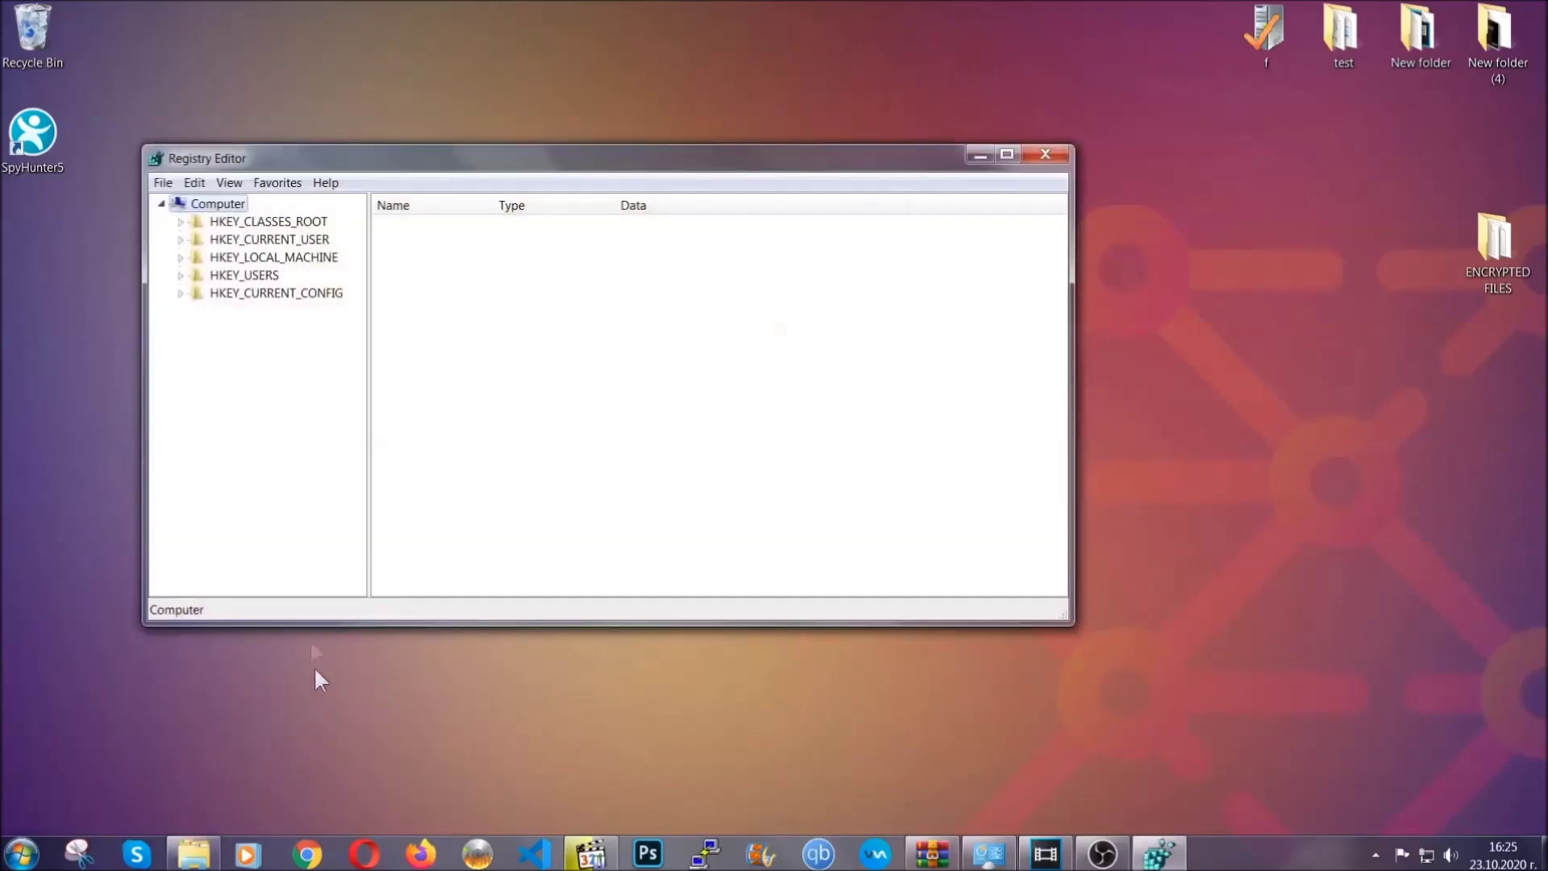
# Export the full registry to the Desktop as BACKUP.reg.
pyautogui.click(164, 184)
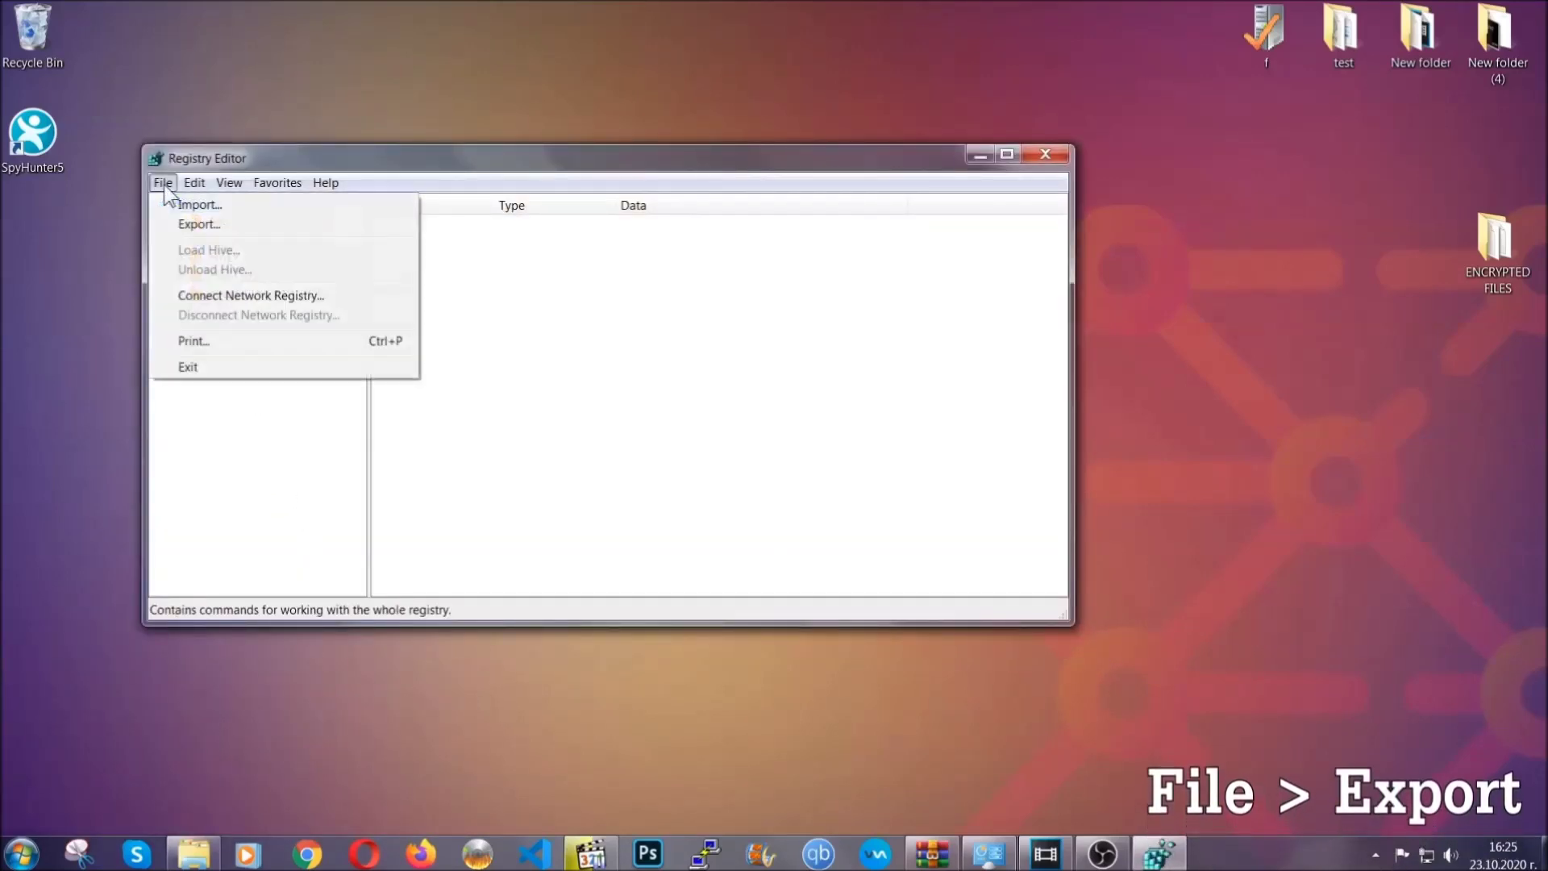
pyautogui.click(201, 222)
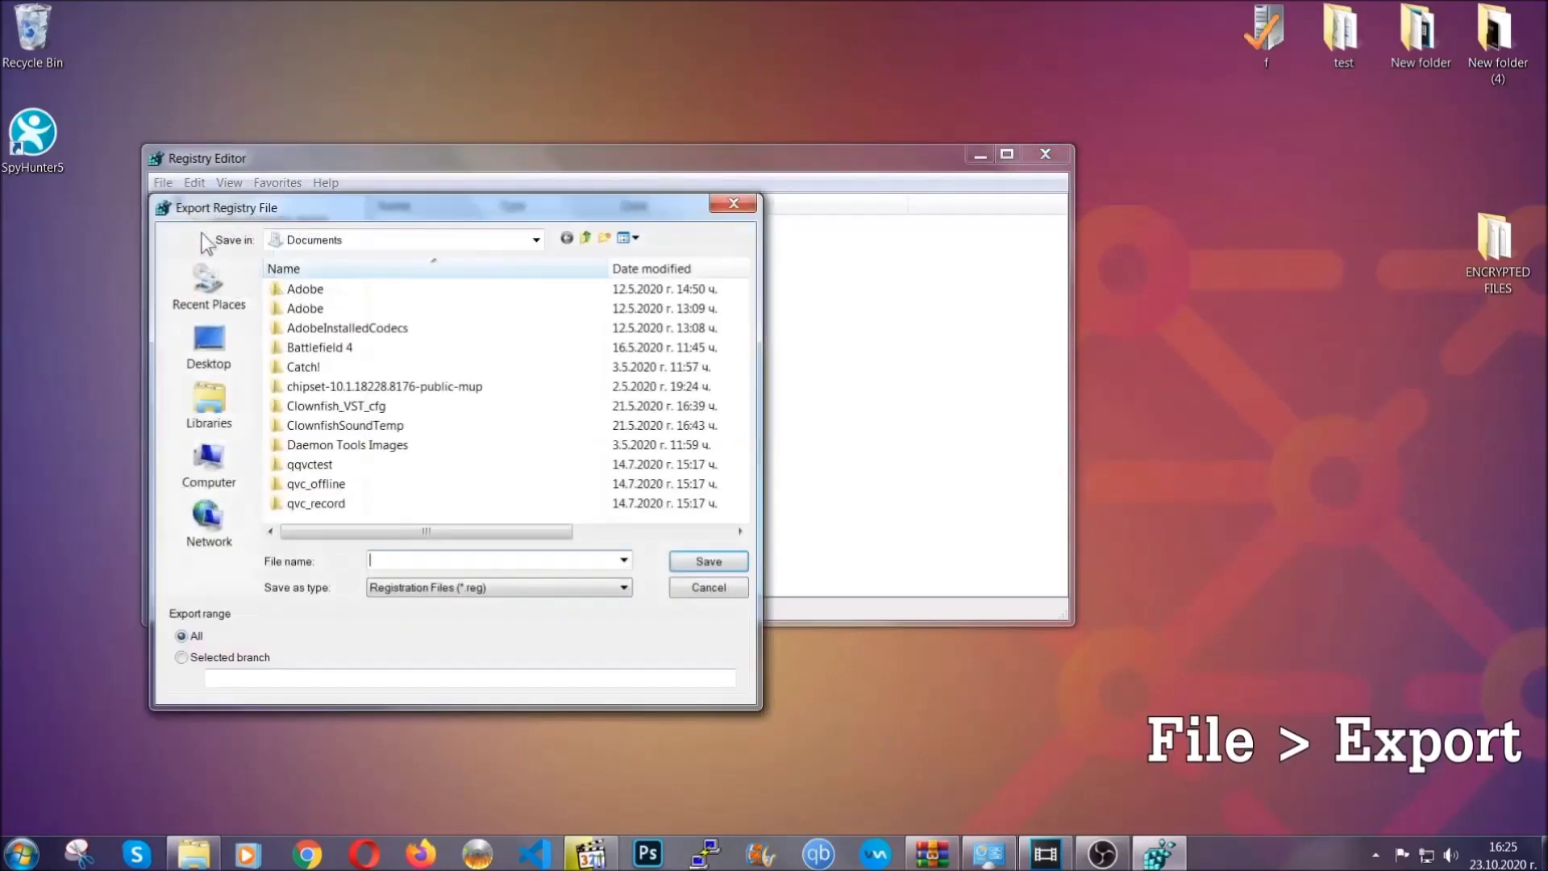
pyautogui.click(203, 345)
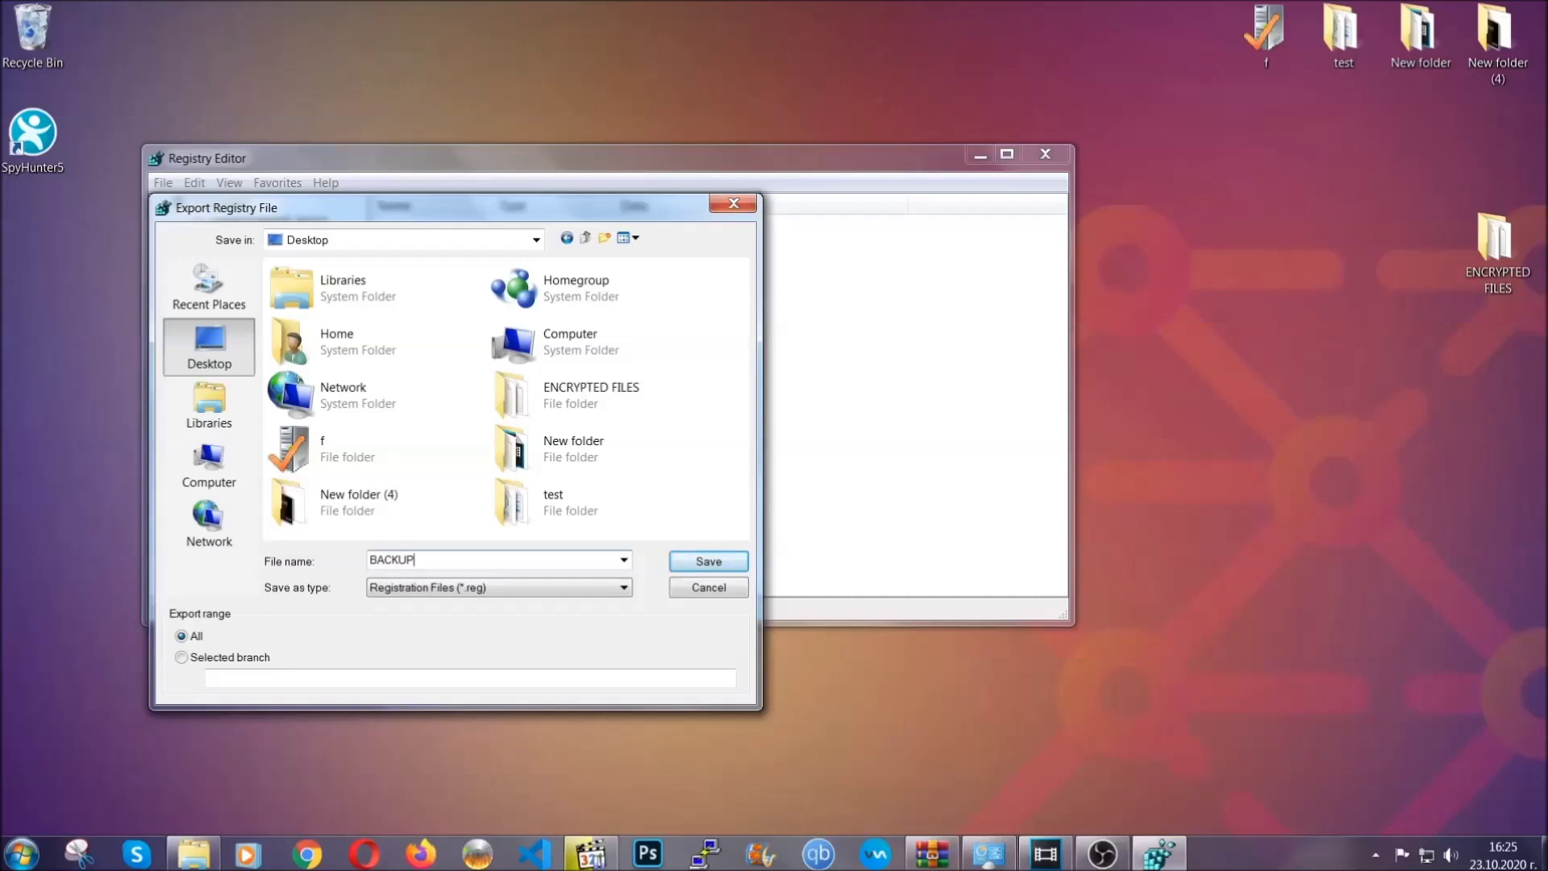
pyautogui.click(698, 563)
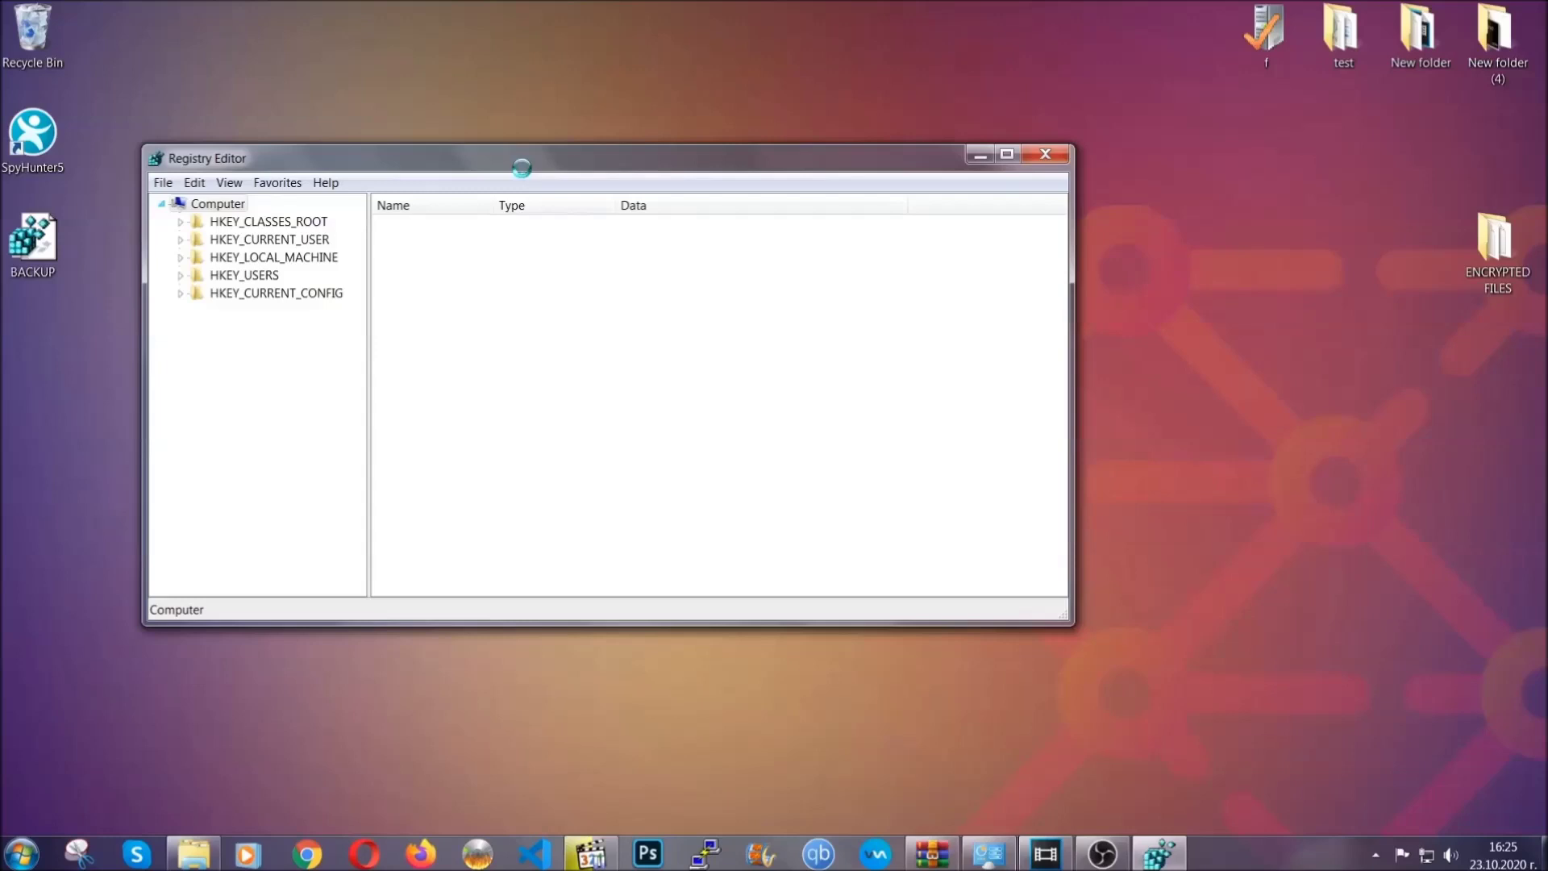
pyautogui.moveTo(522, 170); pyautogui.dragTo(676, 219)
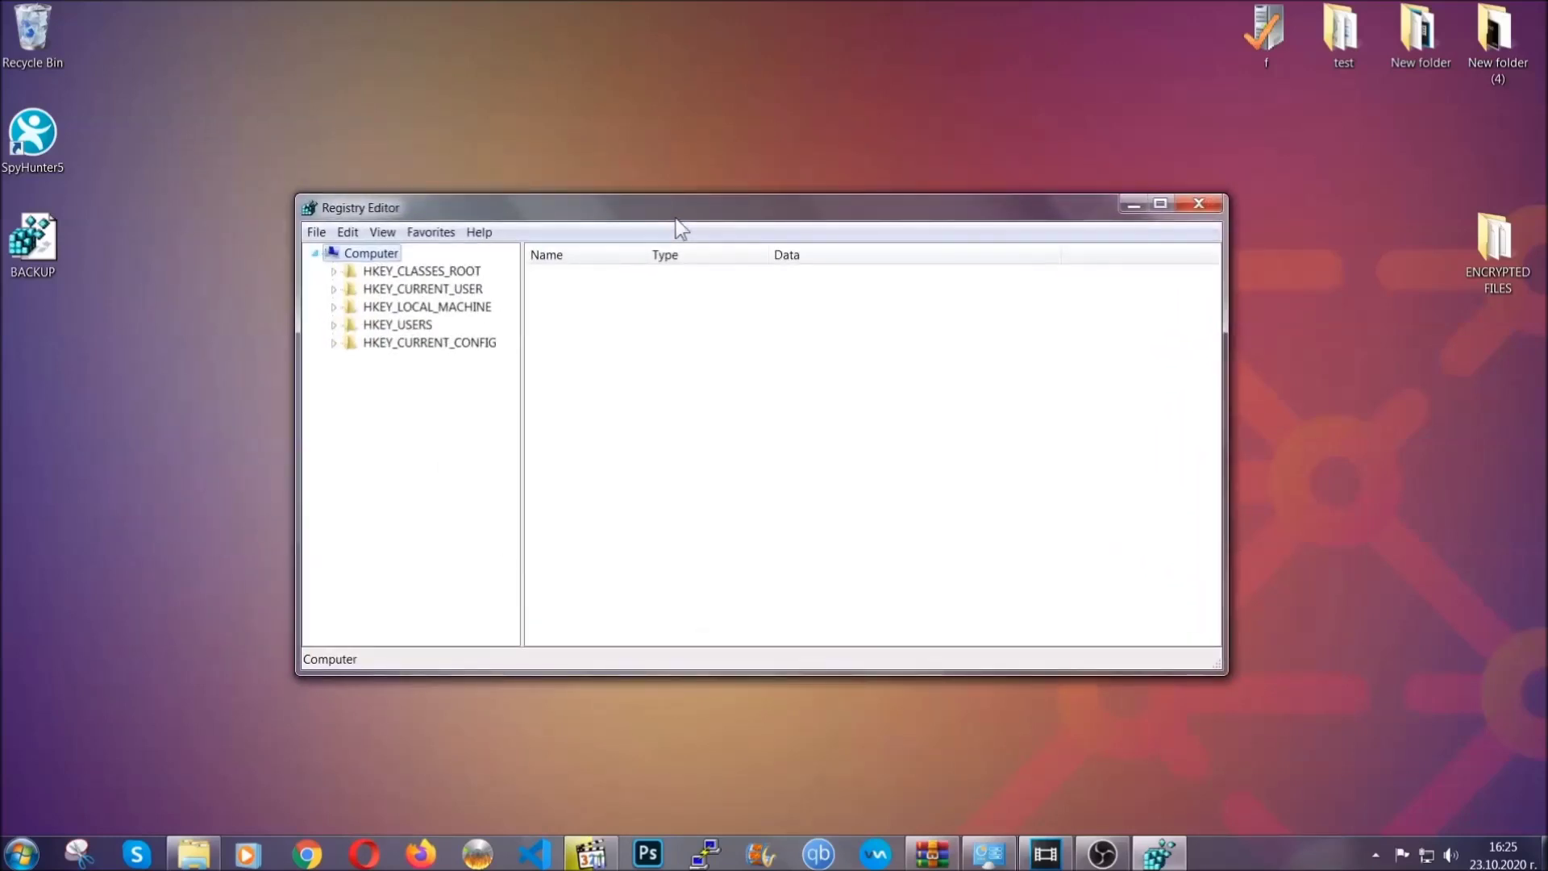
pyautogui.click(316, 232)
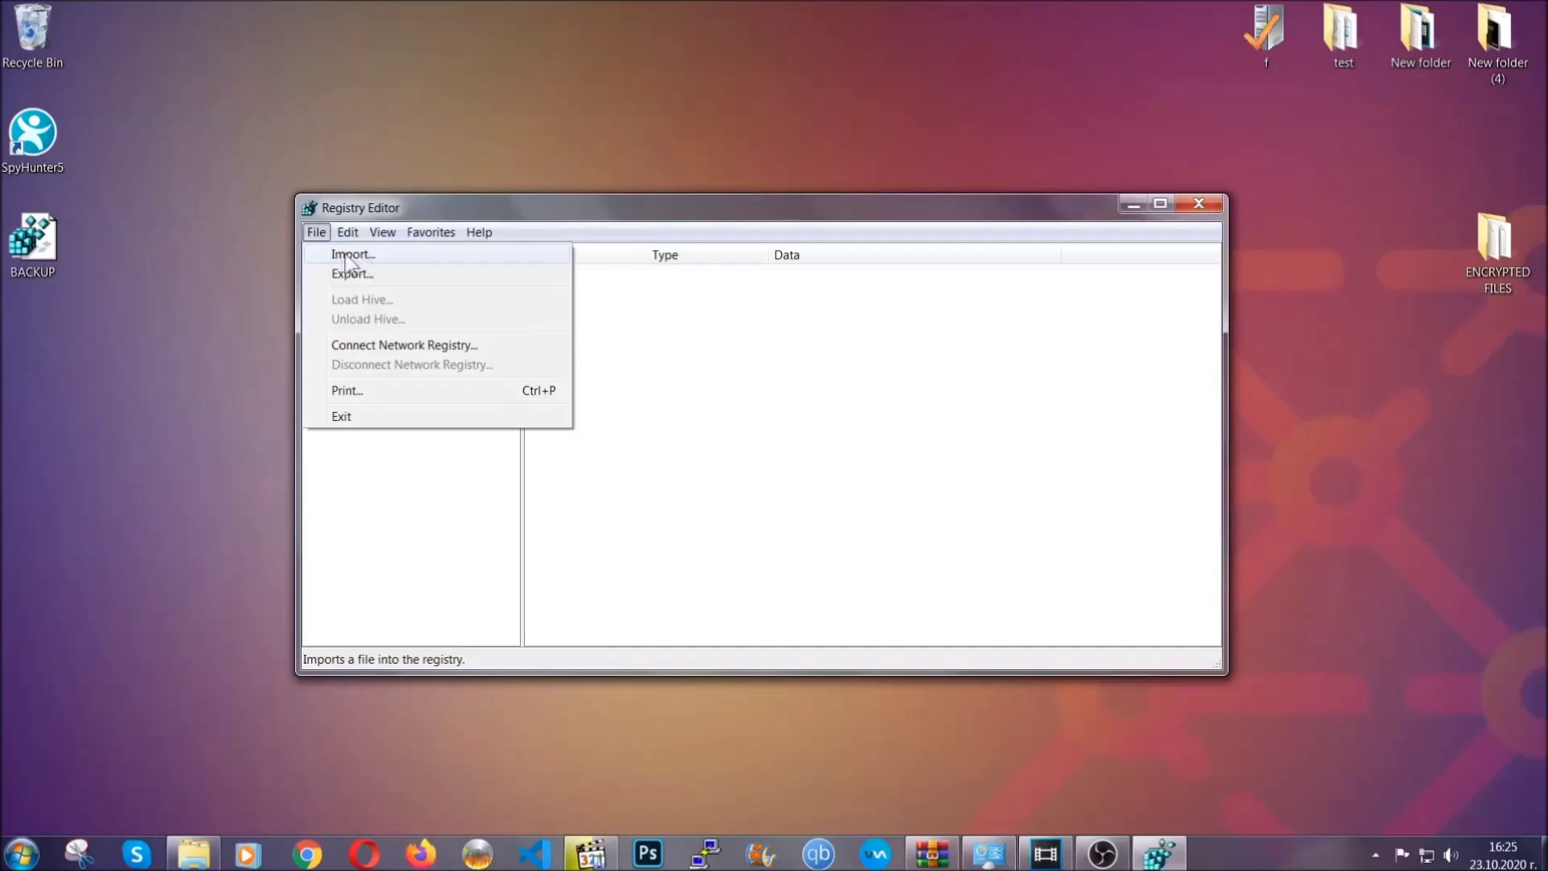
pyautogui.click(317, 233)
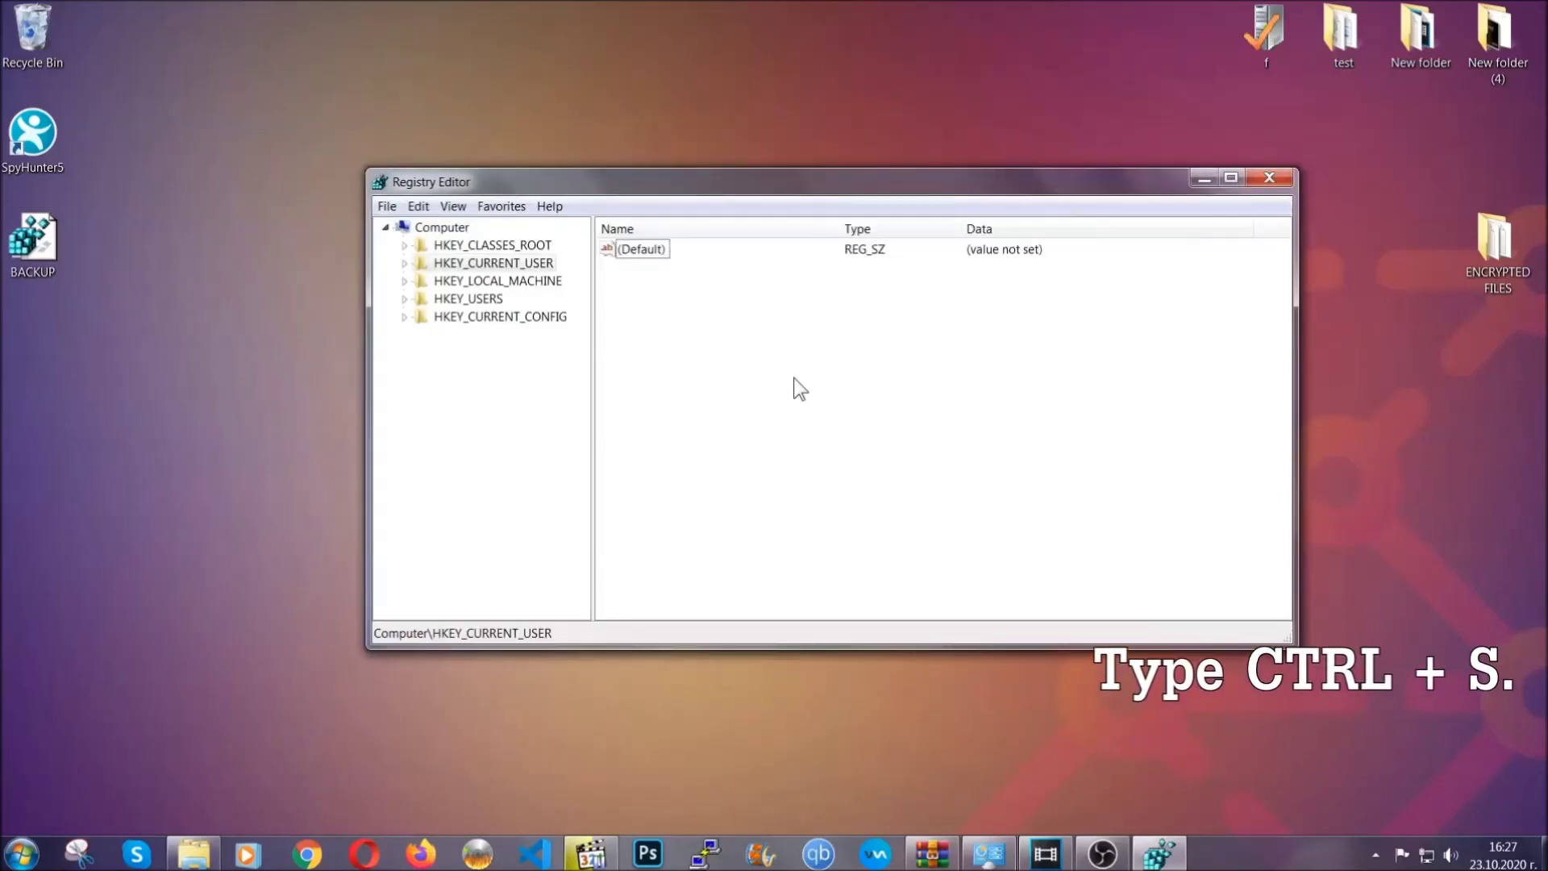
# Find the RunOnce key and open the adjacent Run key listing THE VIRUS.
pyautogui.hotkey('ctrl', 'f')
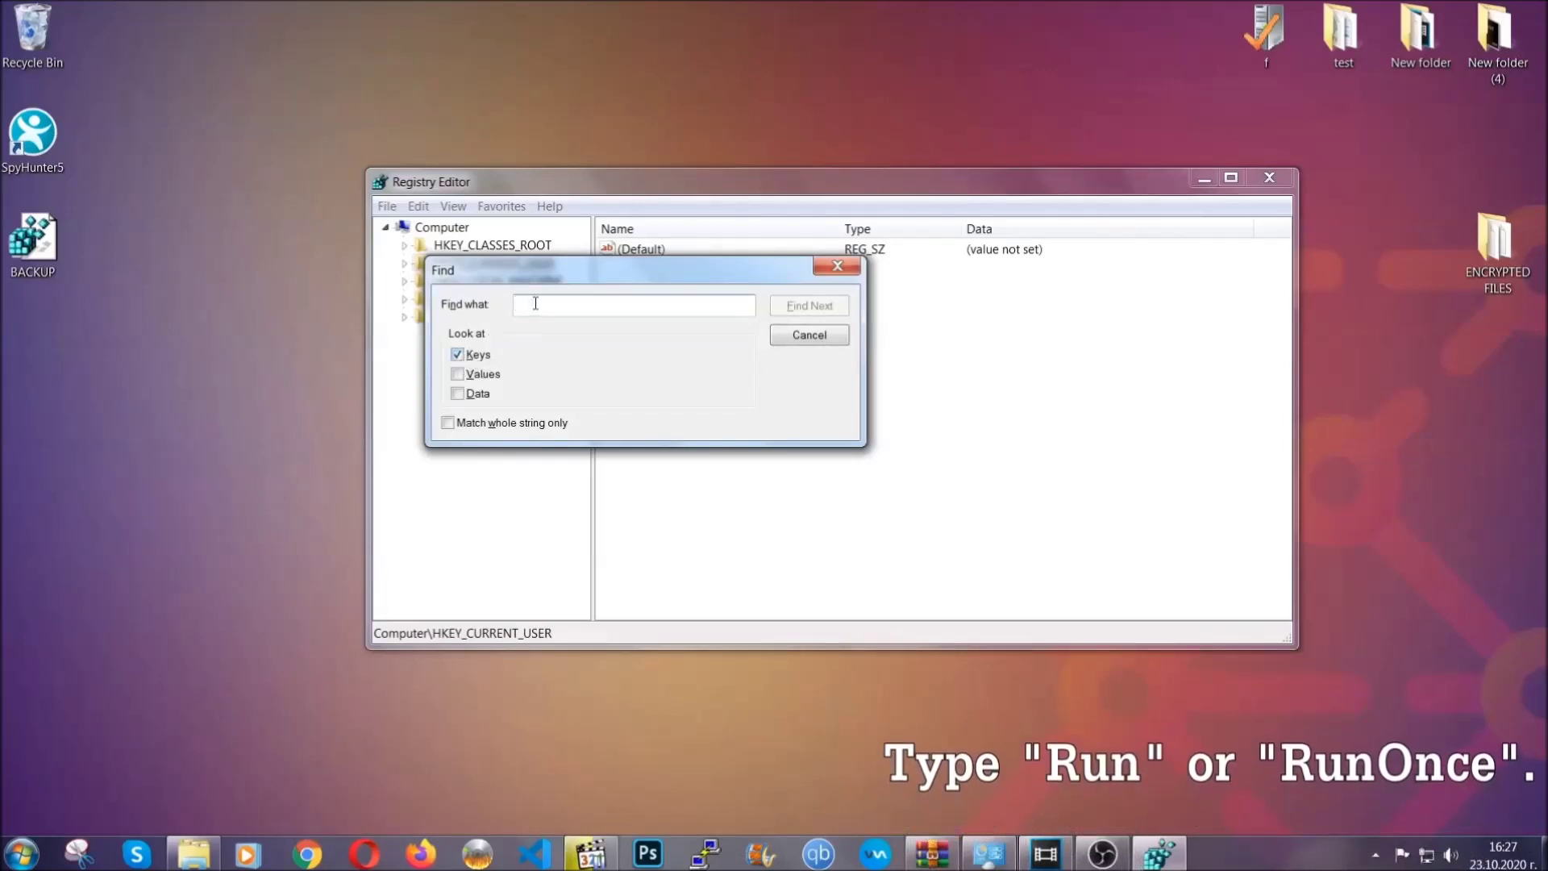
pyautogui.write('RunO')
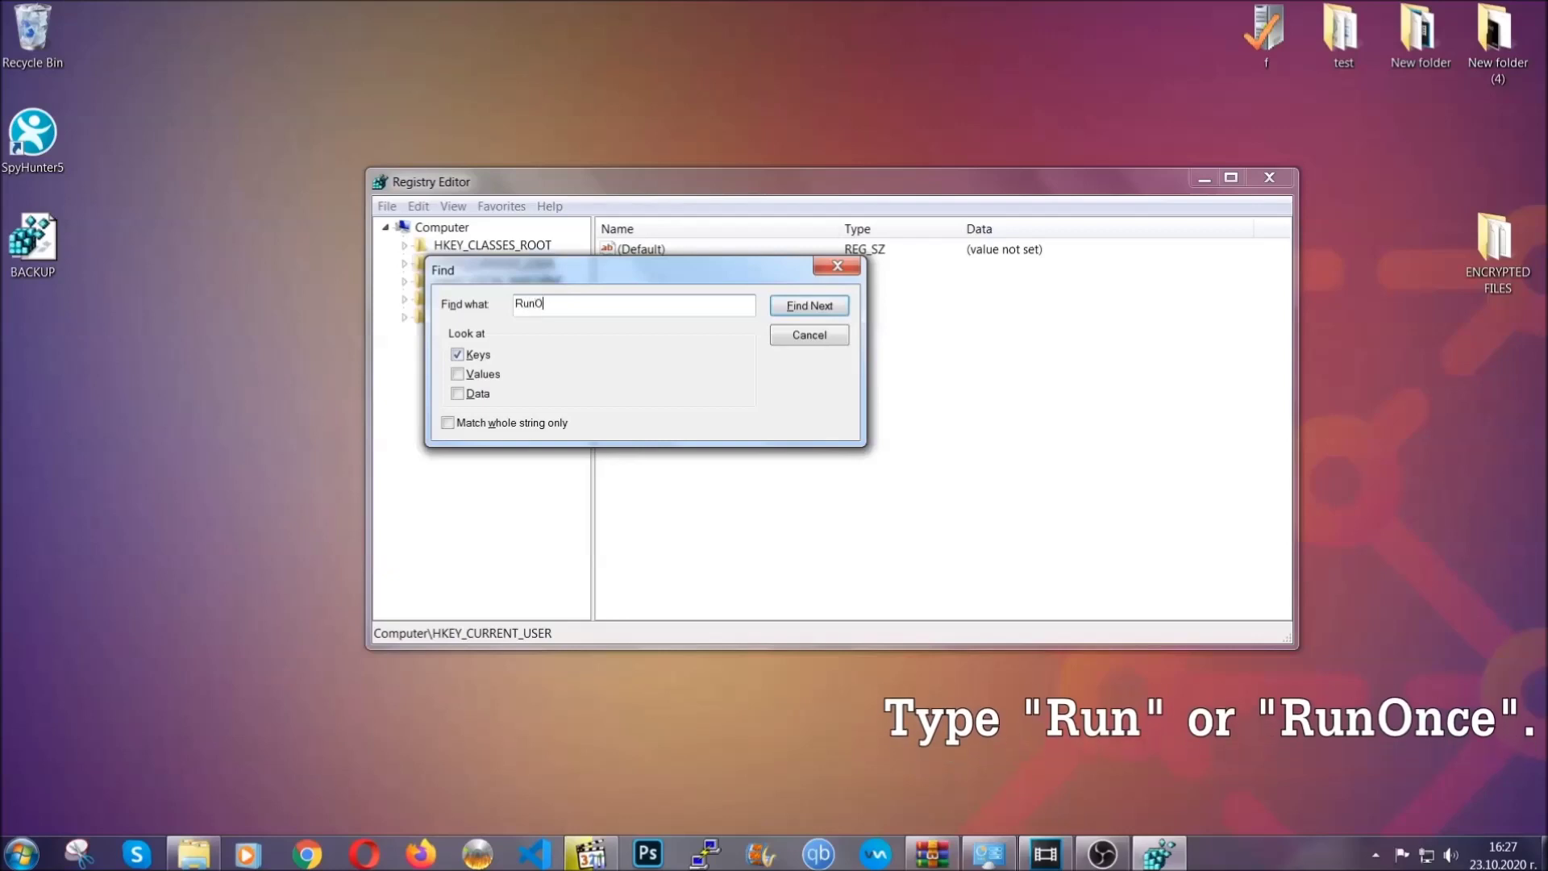
pyautogui.write('nce')
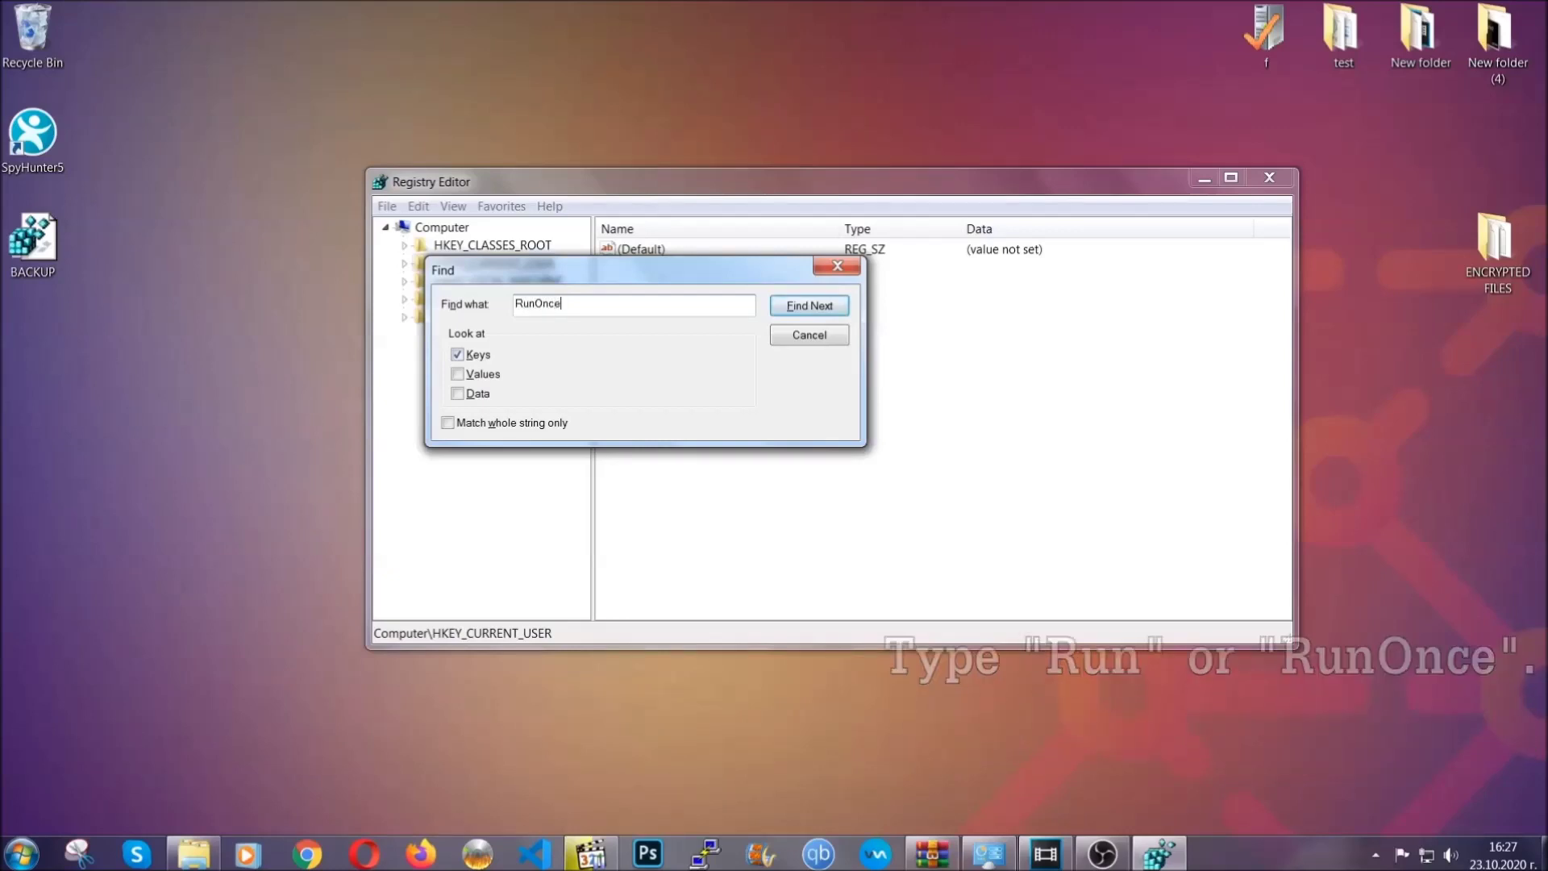
pyautogui.click(825, 306)
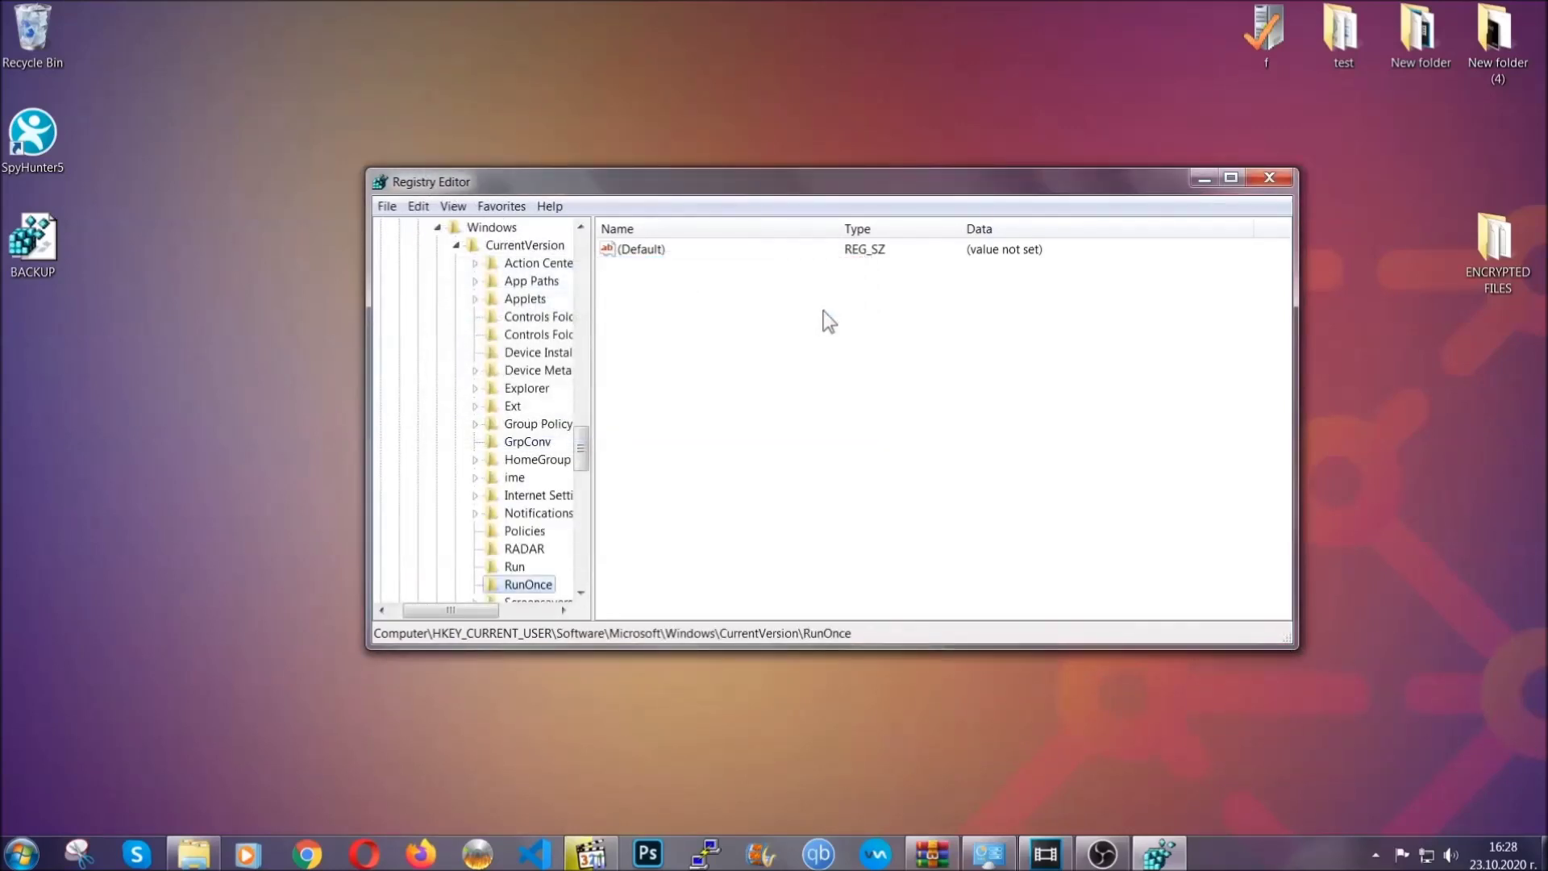
pyautogui.moveTo(582, 445); pyautogui.dragTo(582, 462)
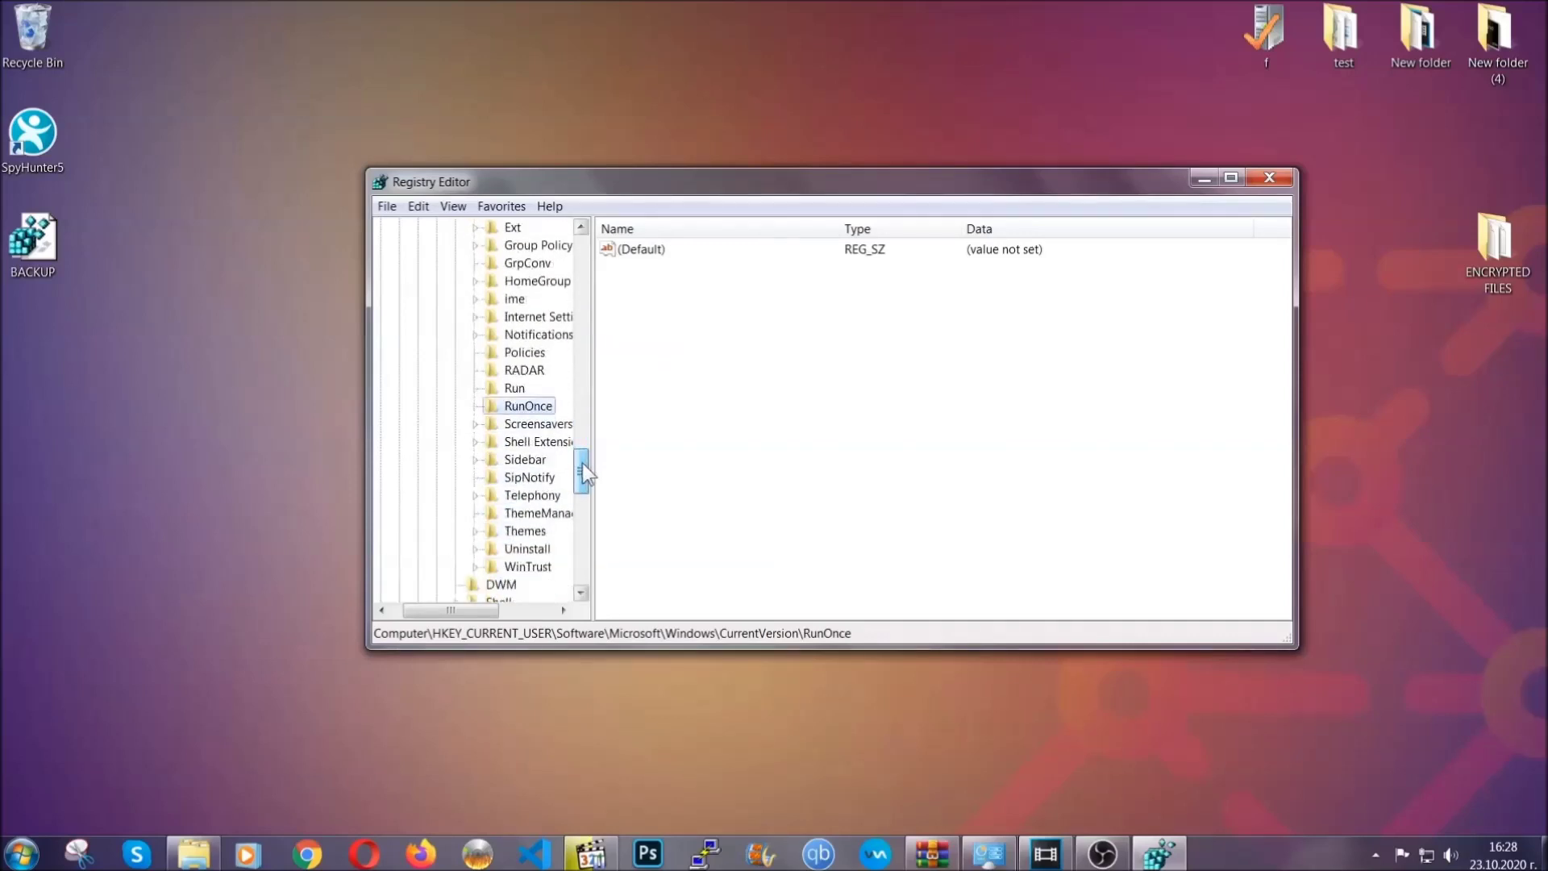
pyautogui.click(514, 388)
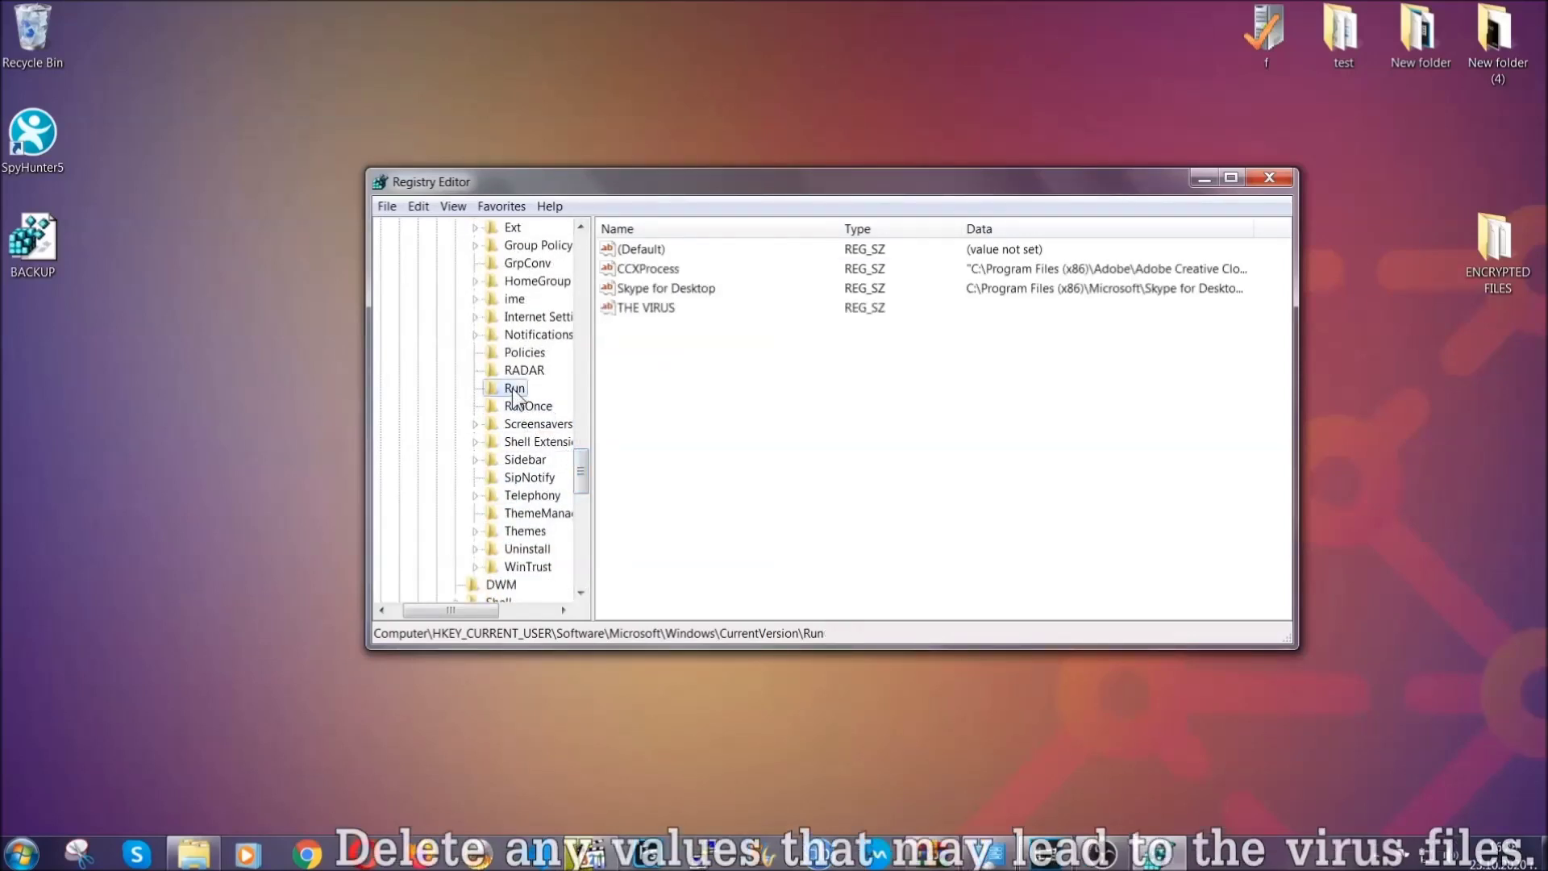
# Delete THE VIRUS value from the Run key, confirming the deletion.
pyautogui.click(636, 310)
pyautogui.rightClick(635, 309)
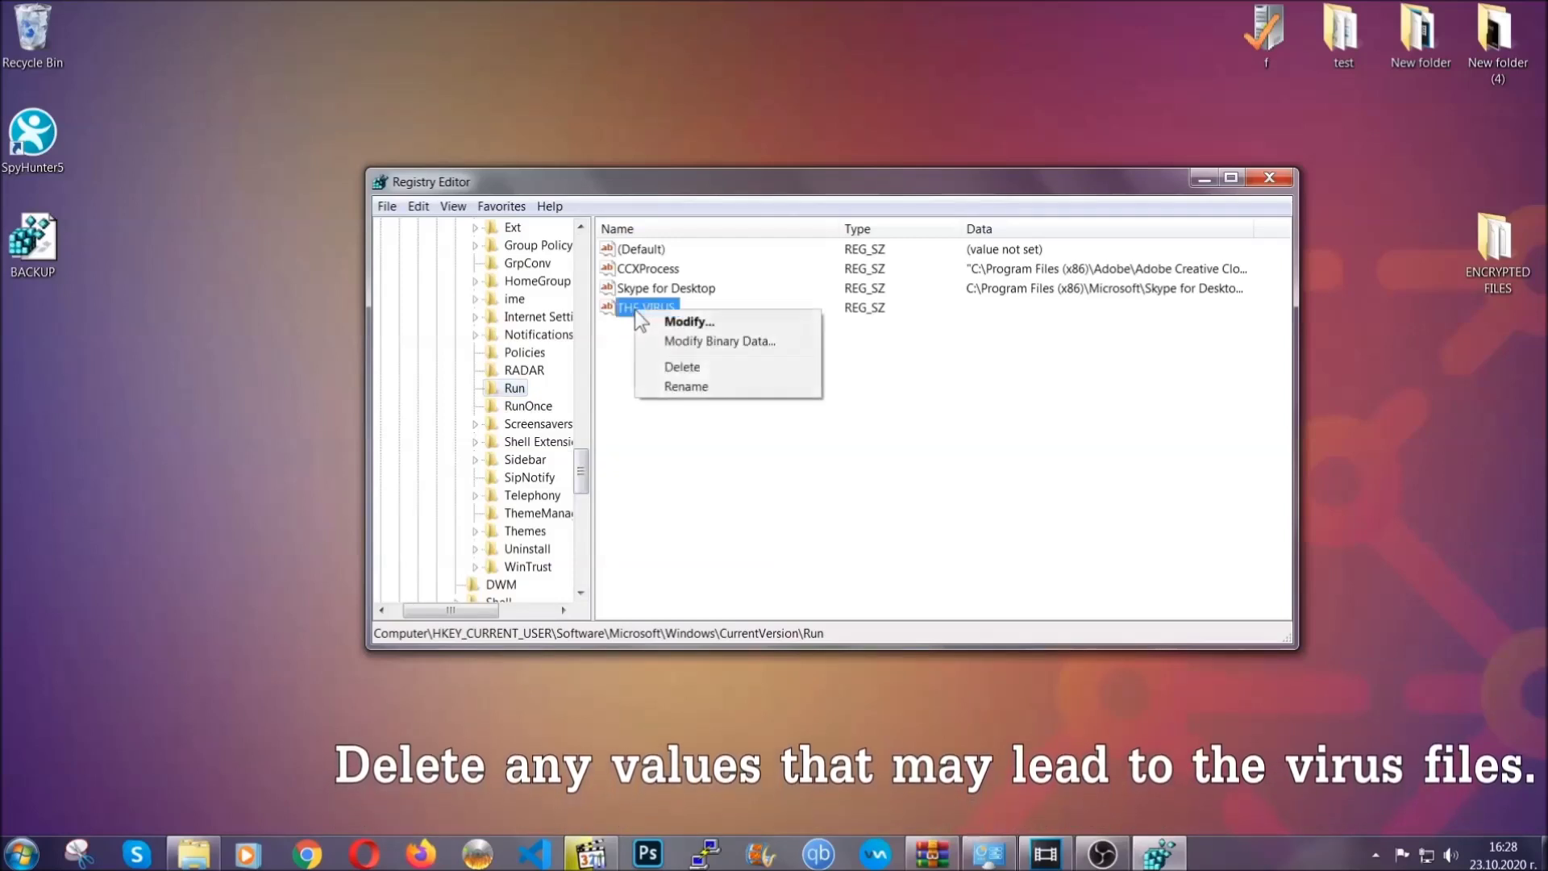
pyautogui.click(669, 369)
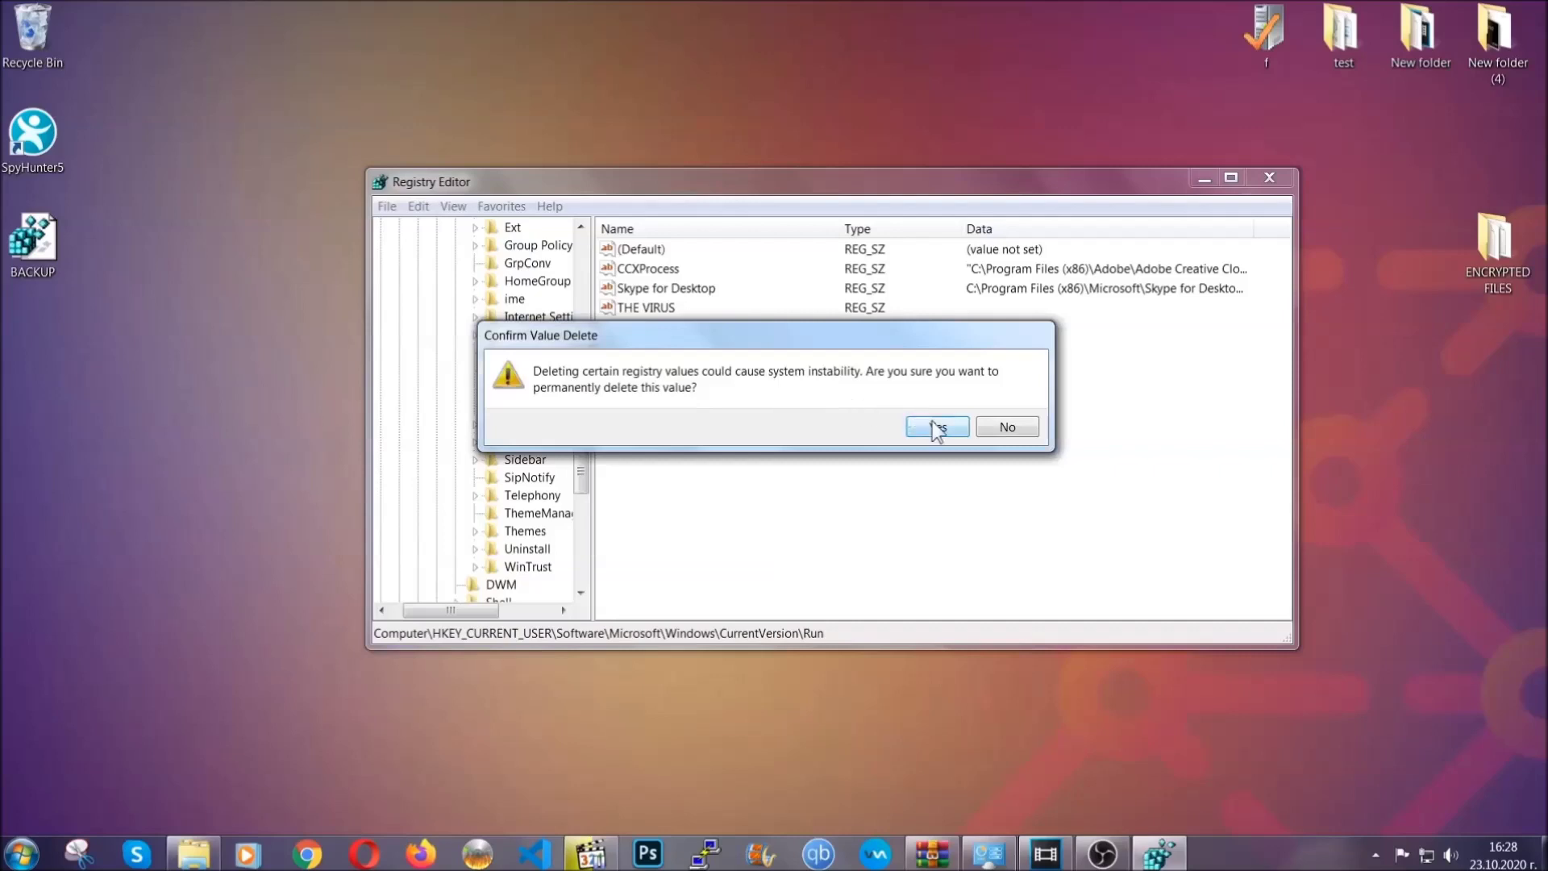
pyautogui.click(937, 427)
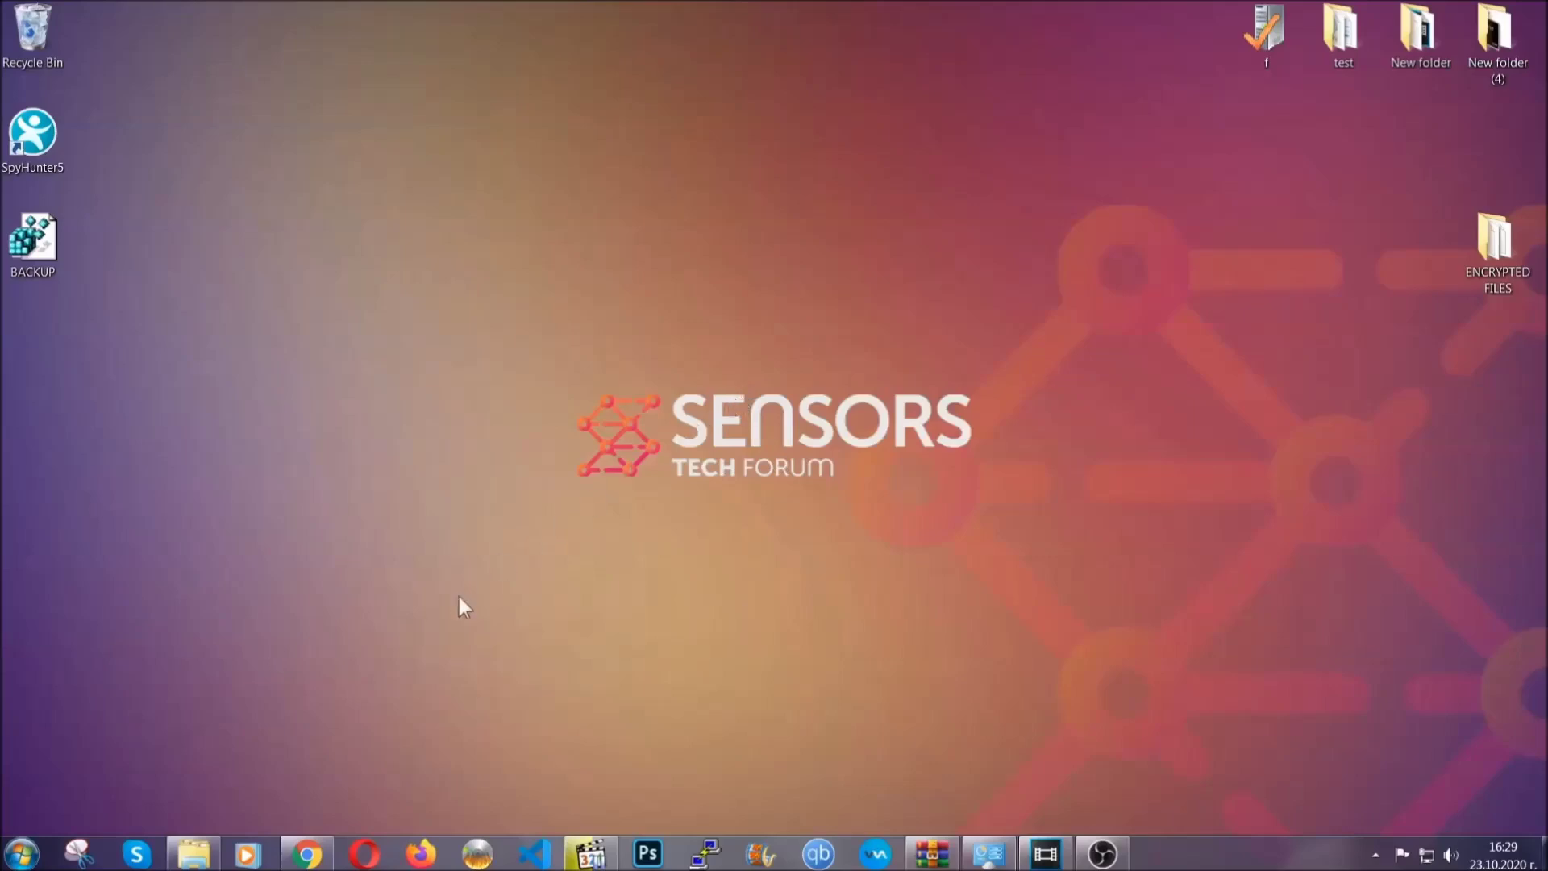
# Return to the file-recovery article in Chrome, select its URL, and scroll to the six restore methods.
pyautogui.click(306, 853)
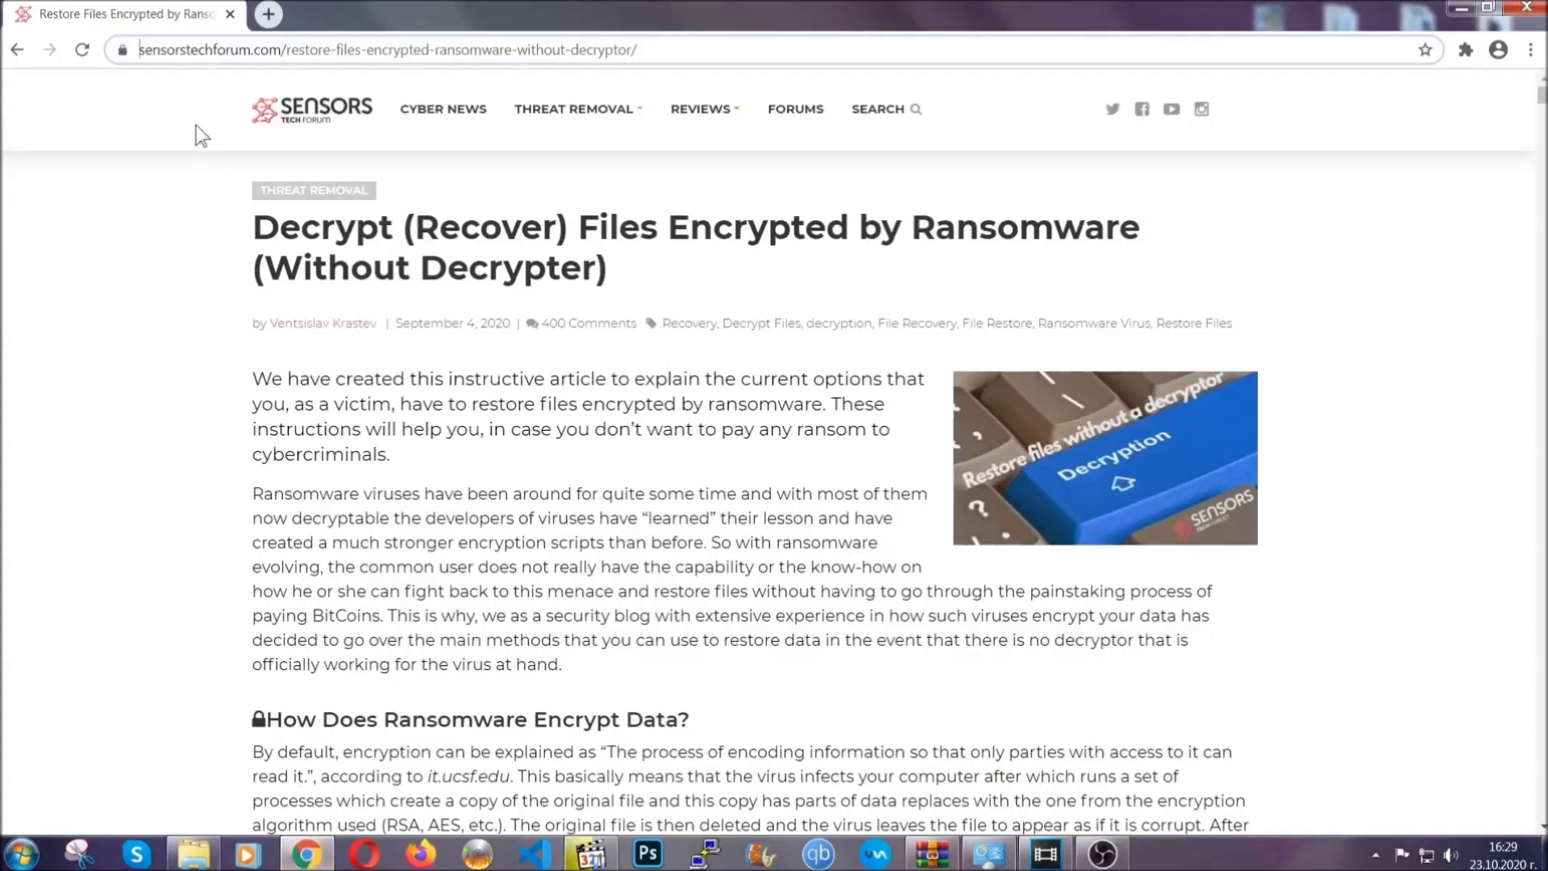
pyautogui.click(141, 49)
pyautogui.moveTo(142, 49); pyautogui.dragTo(698, 57)
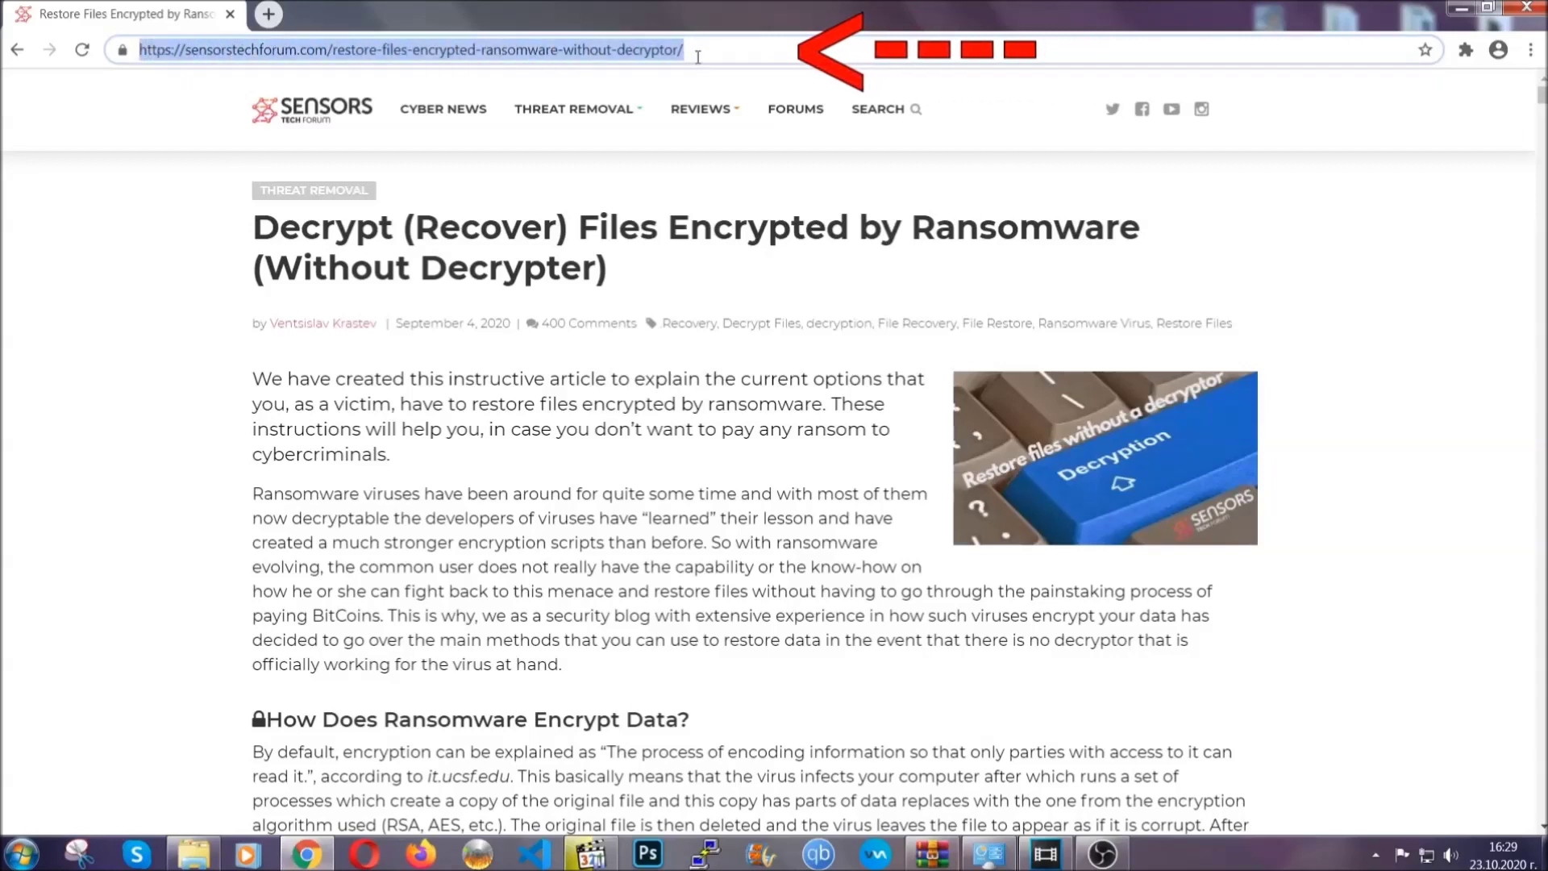
pyautogui.moveTo(699, 109)
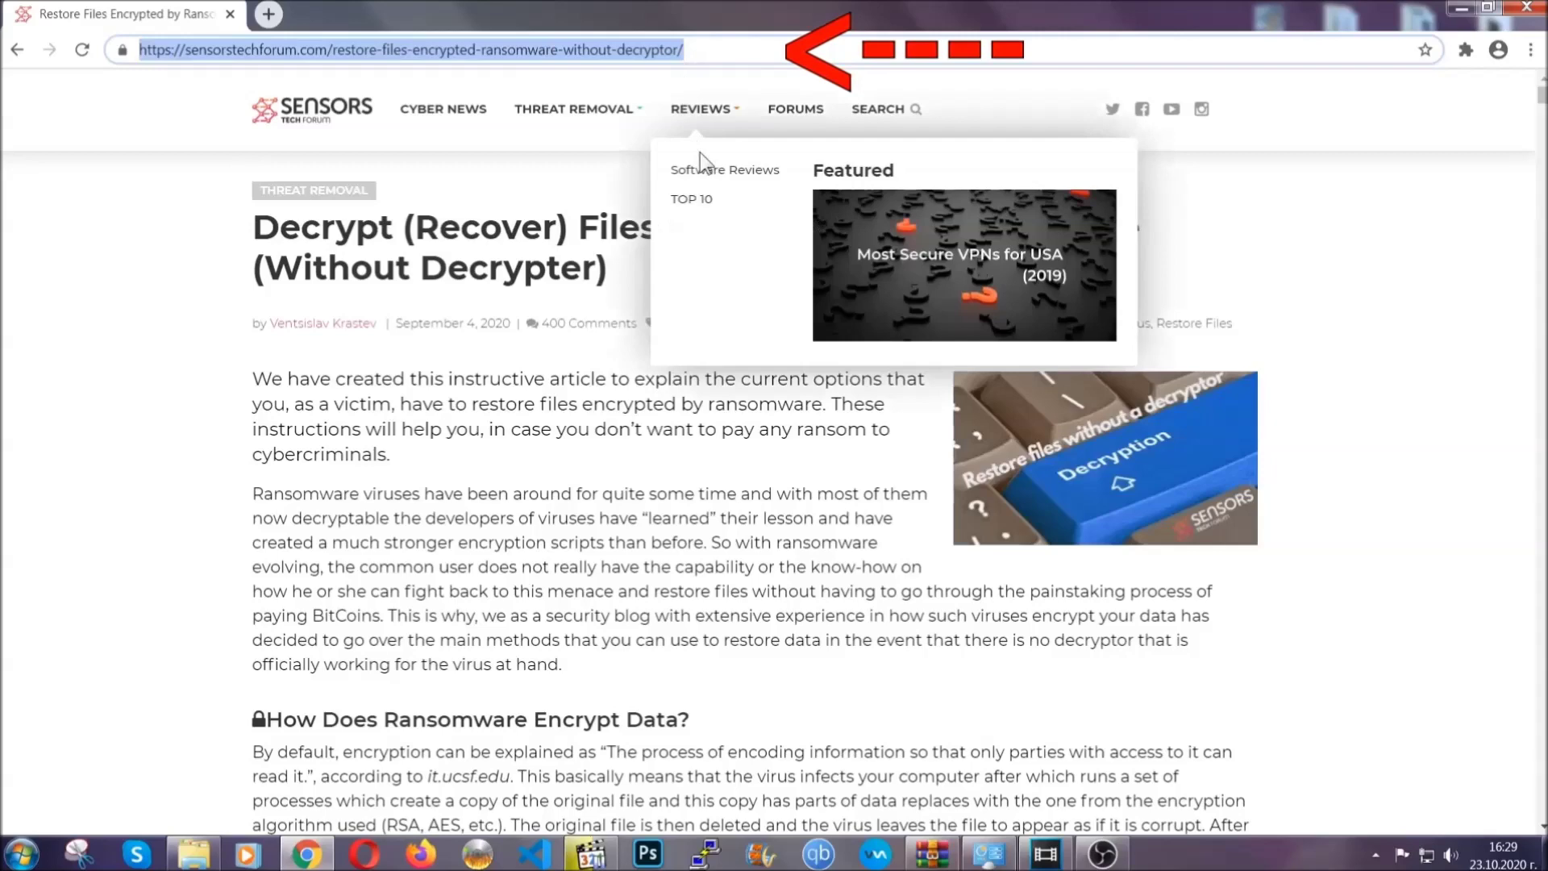
pyautogui.scroll(-5, 795, 439)
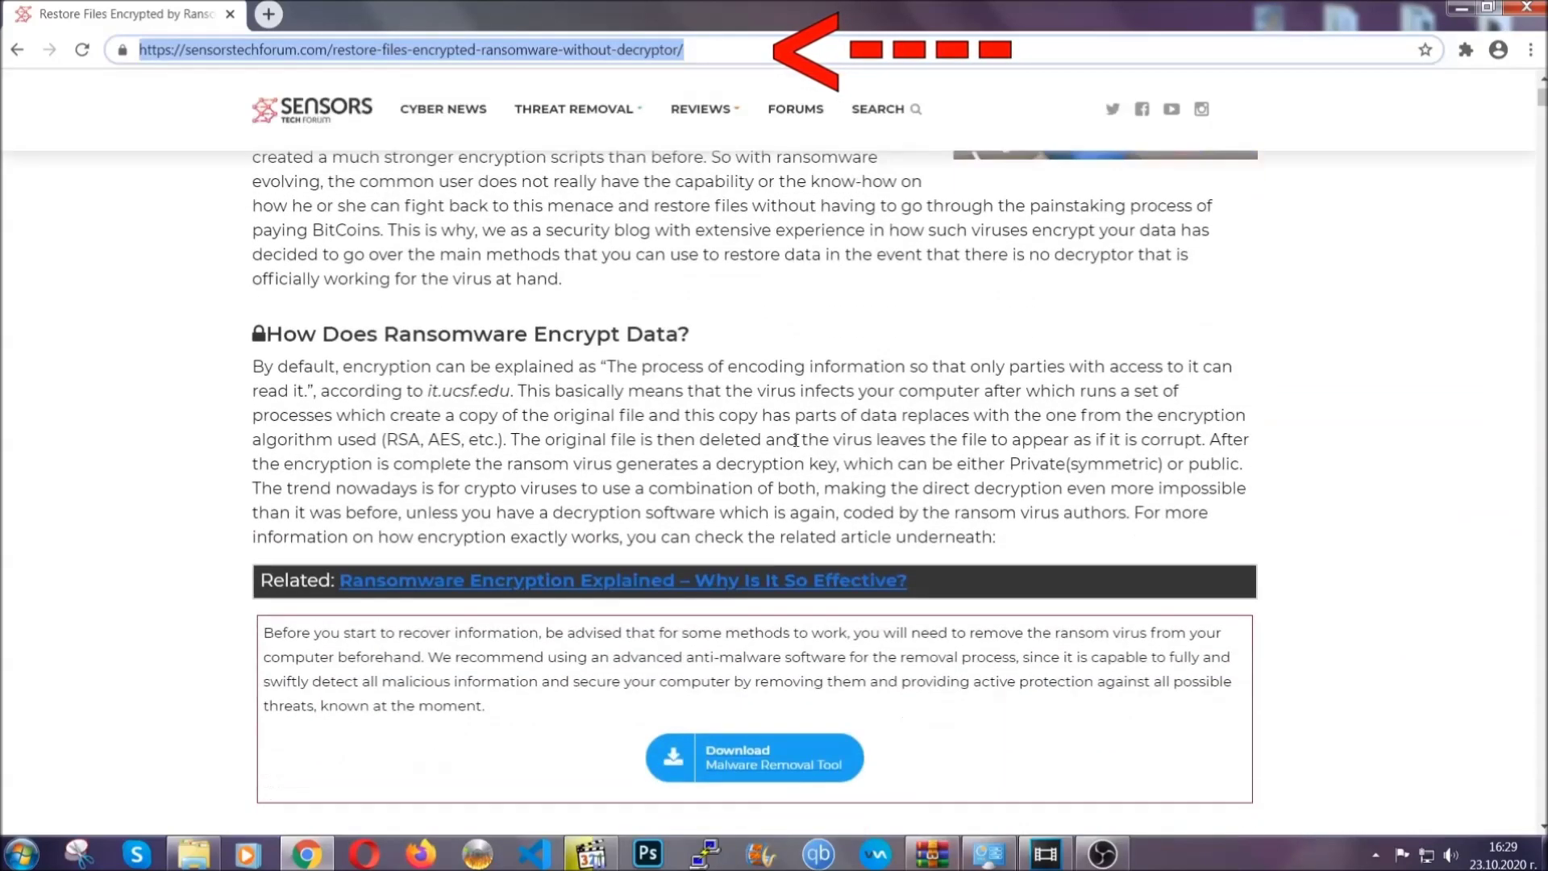
pyautogui.scroll(-6, 796, 439)
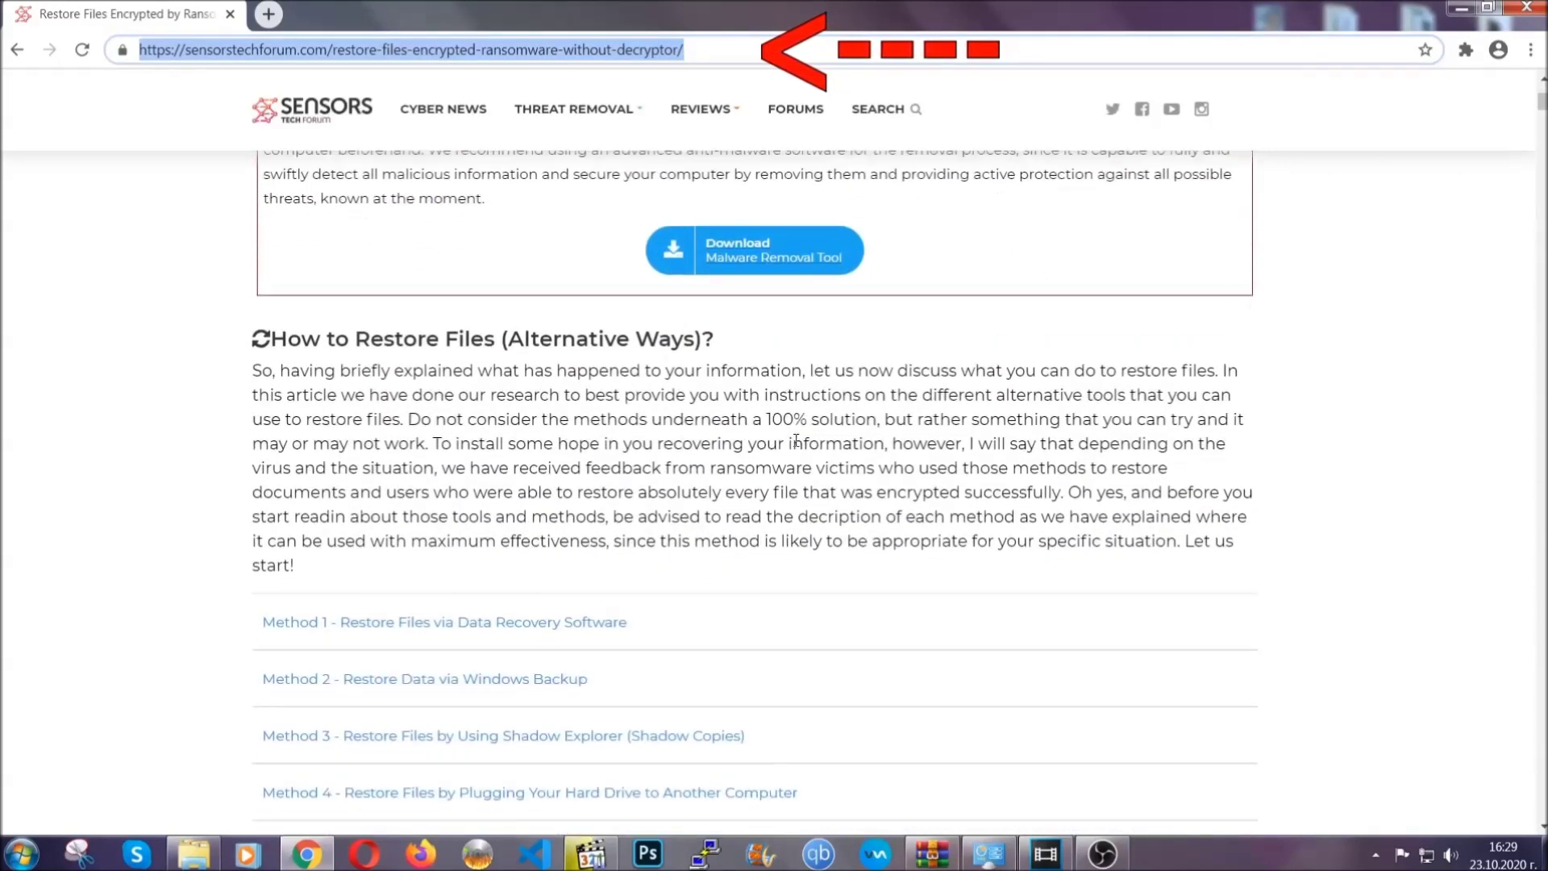
pyautogui.scroll(-1, 802, 439)
pyautogui.scroll(-3, 798, 446)
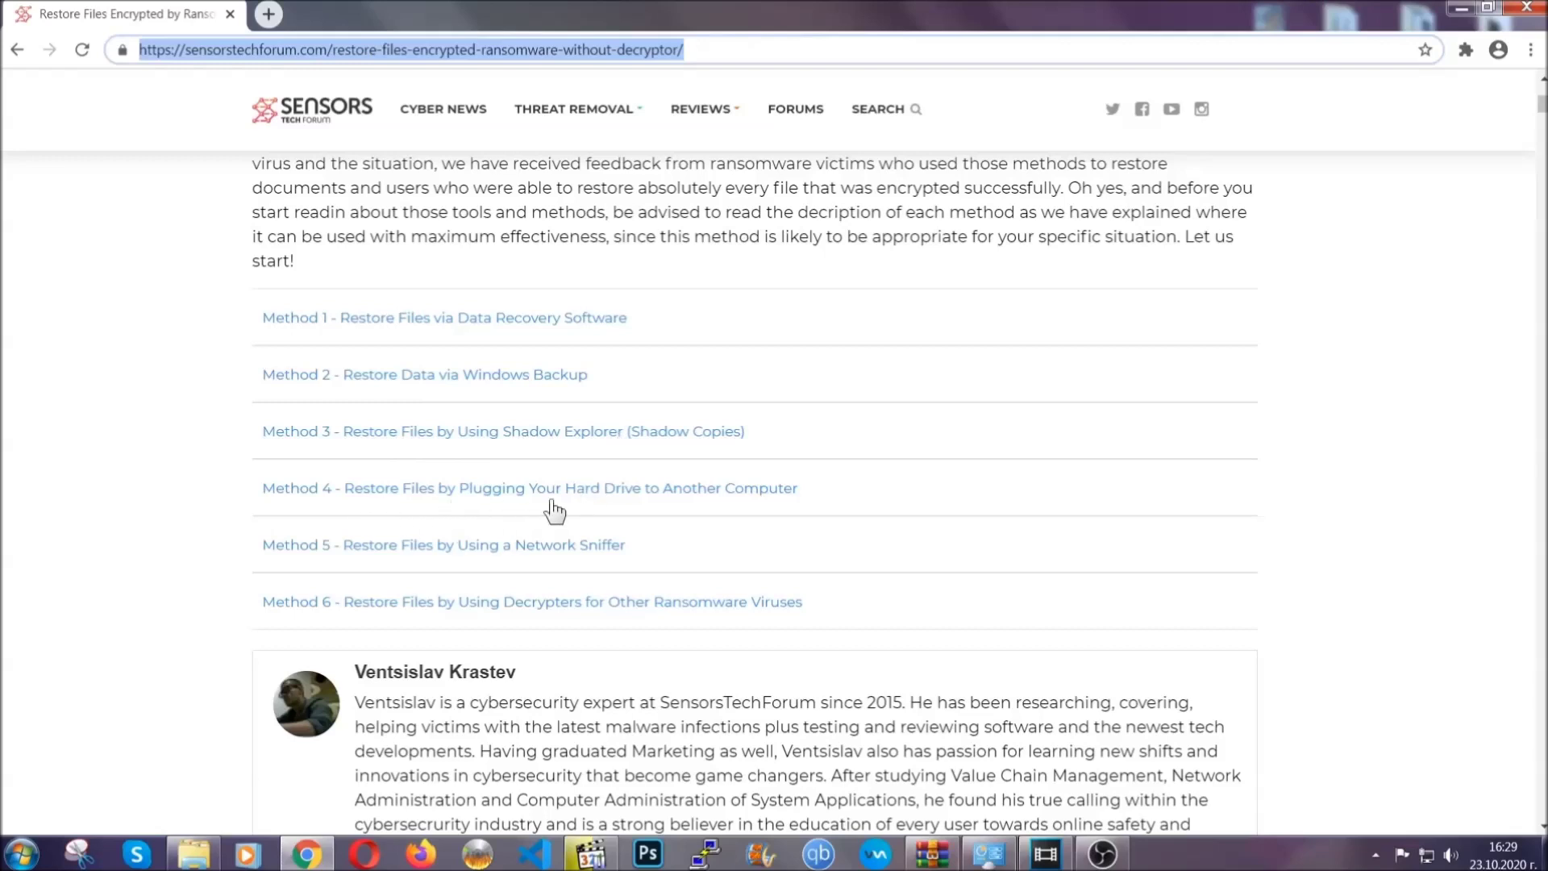
# Expand the article's Method 2 Windows Backup section and review its summary table.
pyautogui.click(482, 374)
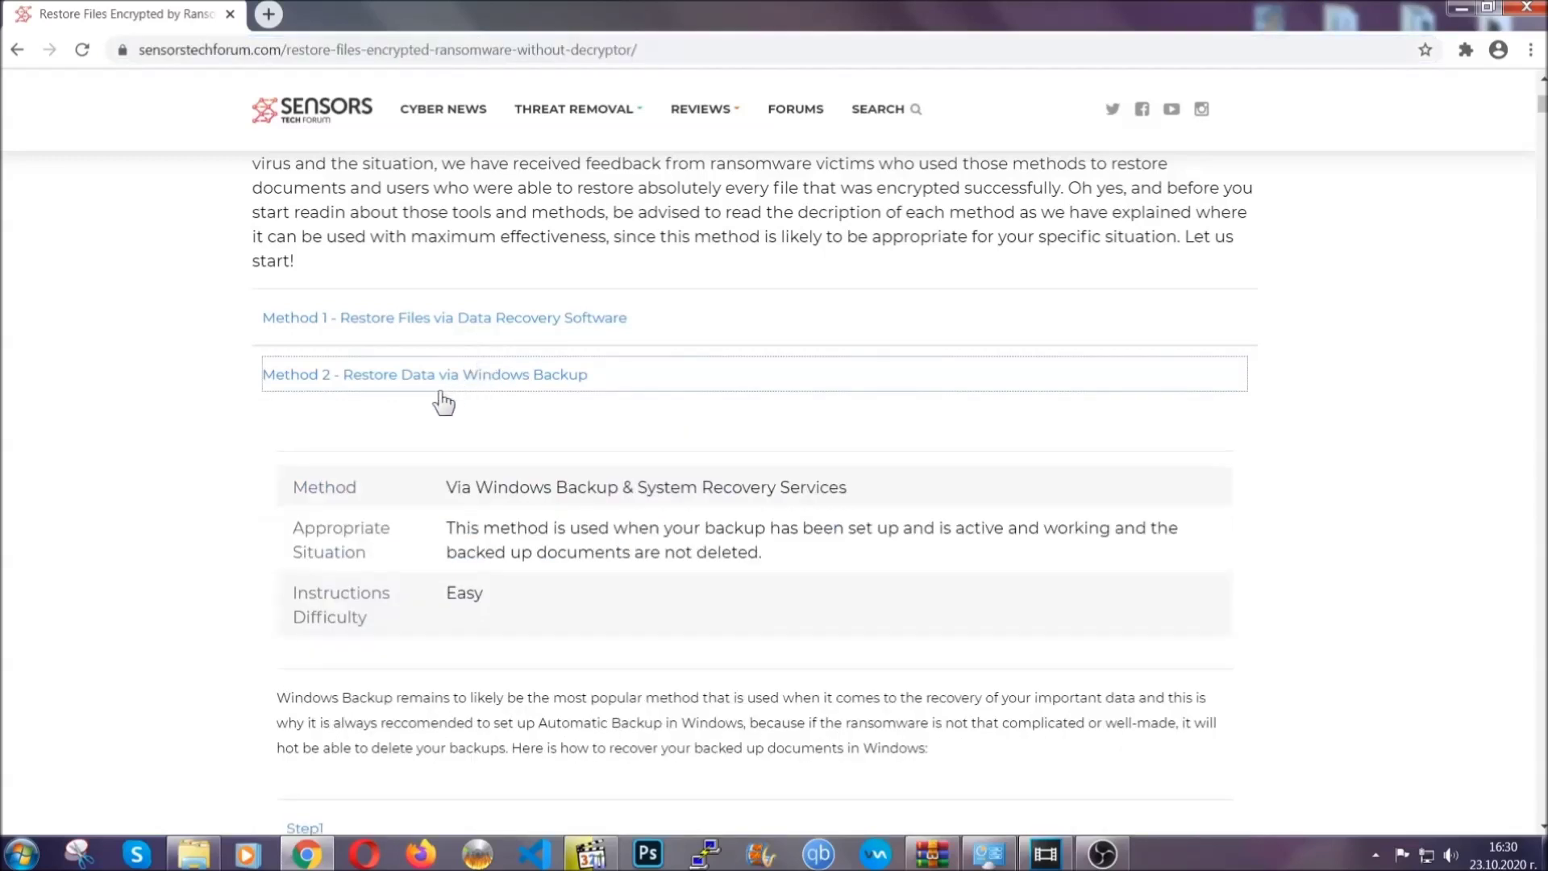
pyautogui.moveTo(462, 461); pyautogui.dragTo(545, 601)
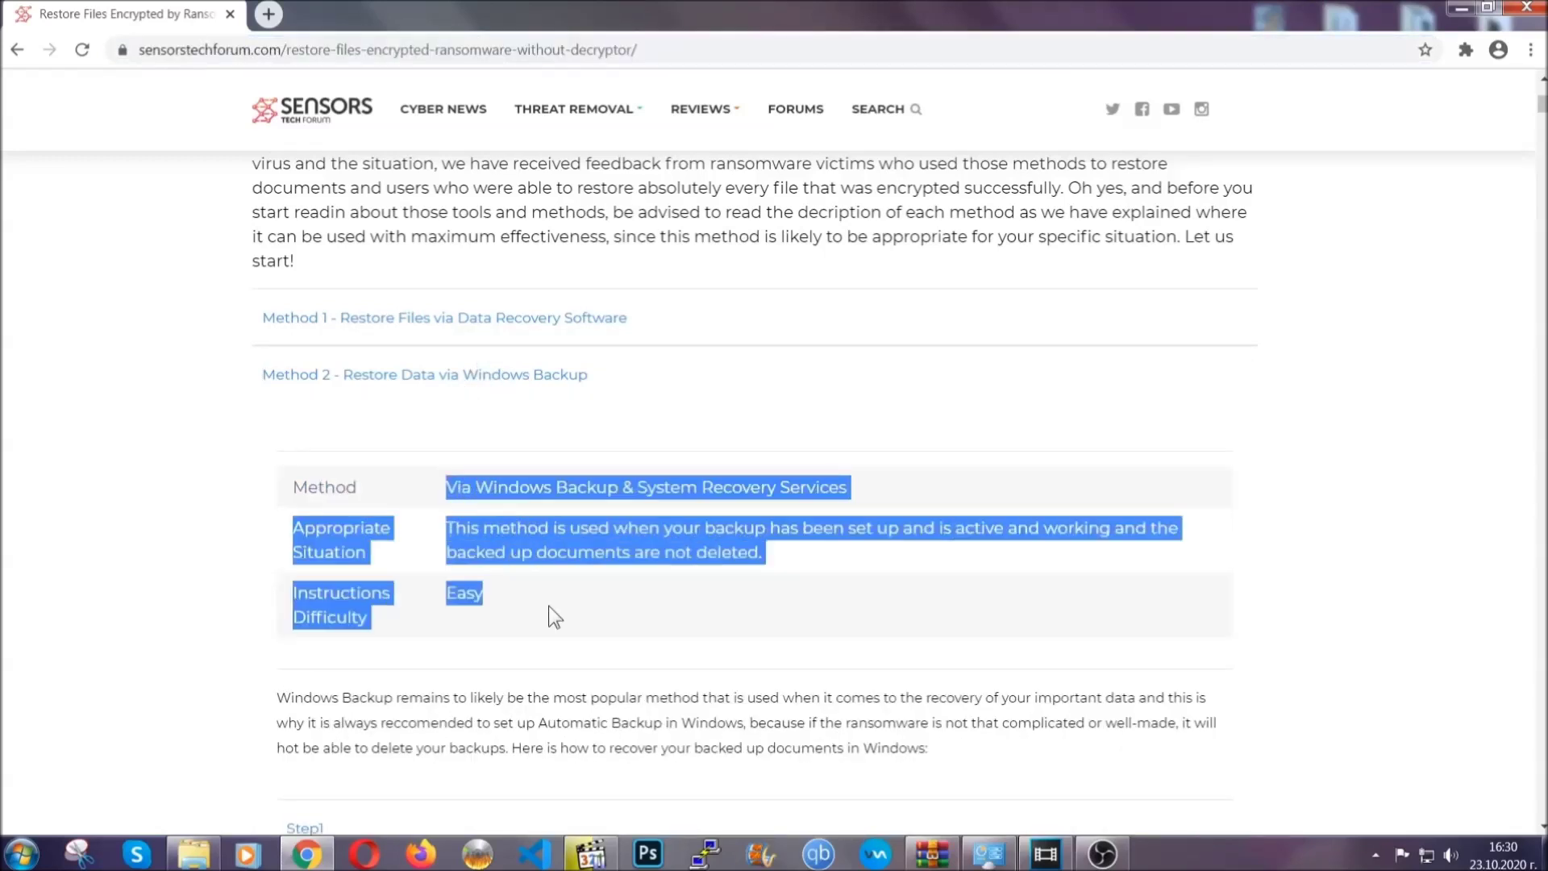
pyautogui.click(551, 604)
pyautogui.scroll(-4, 553, 601)
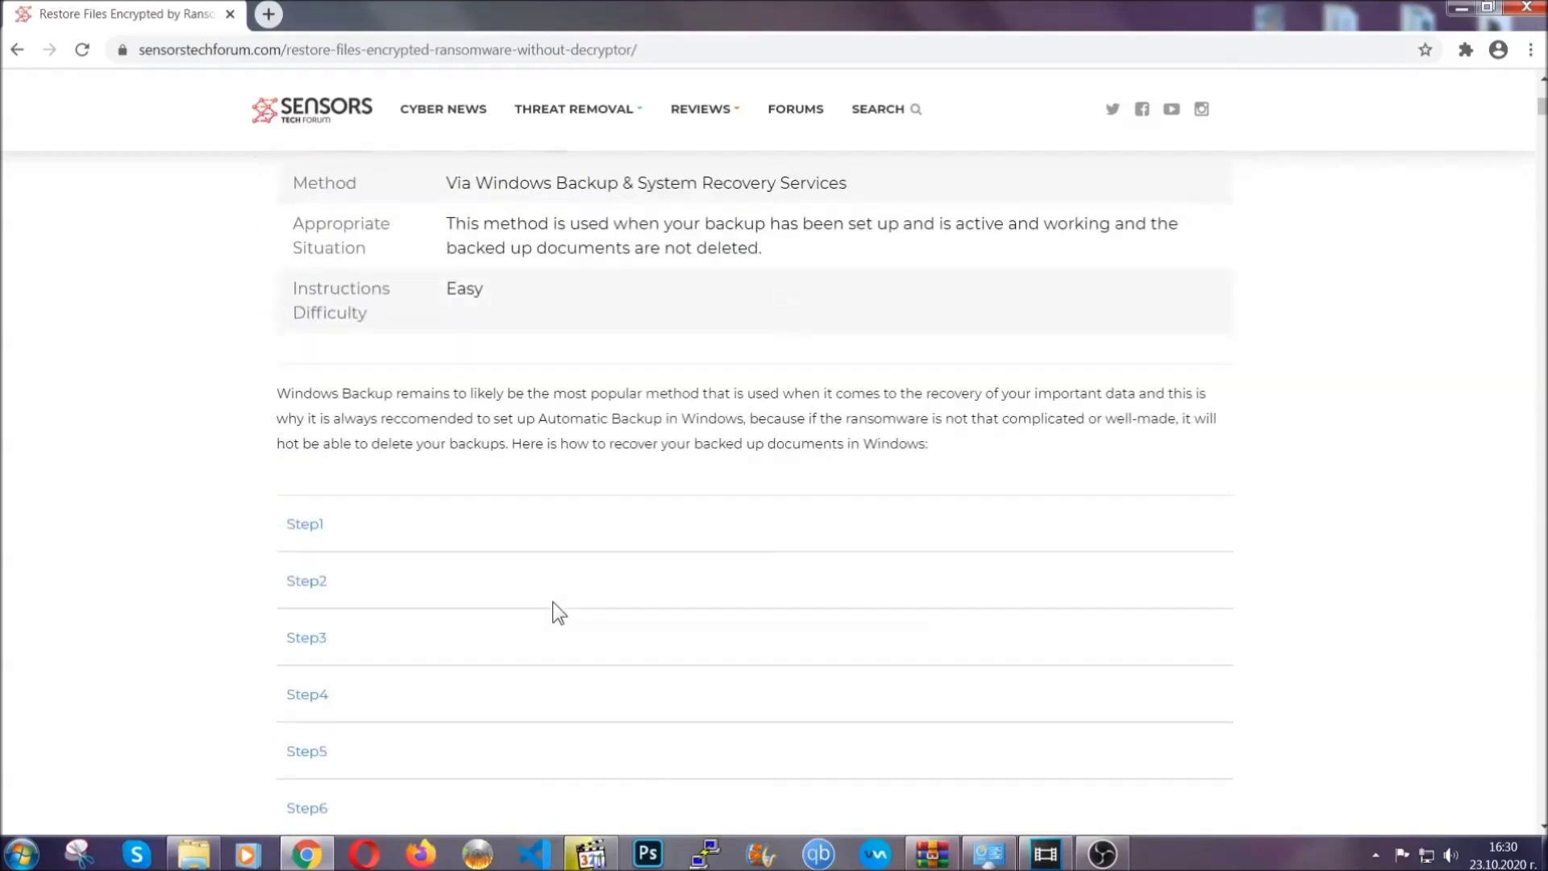
# Expand Step1, Step2 and Step3 of the Windows Backup method.
pyautogui.click(317, 422)
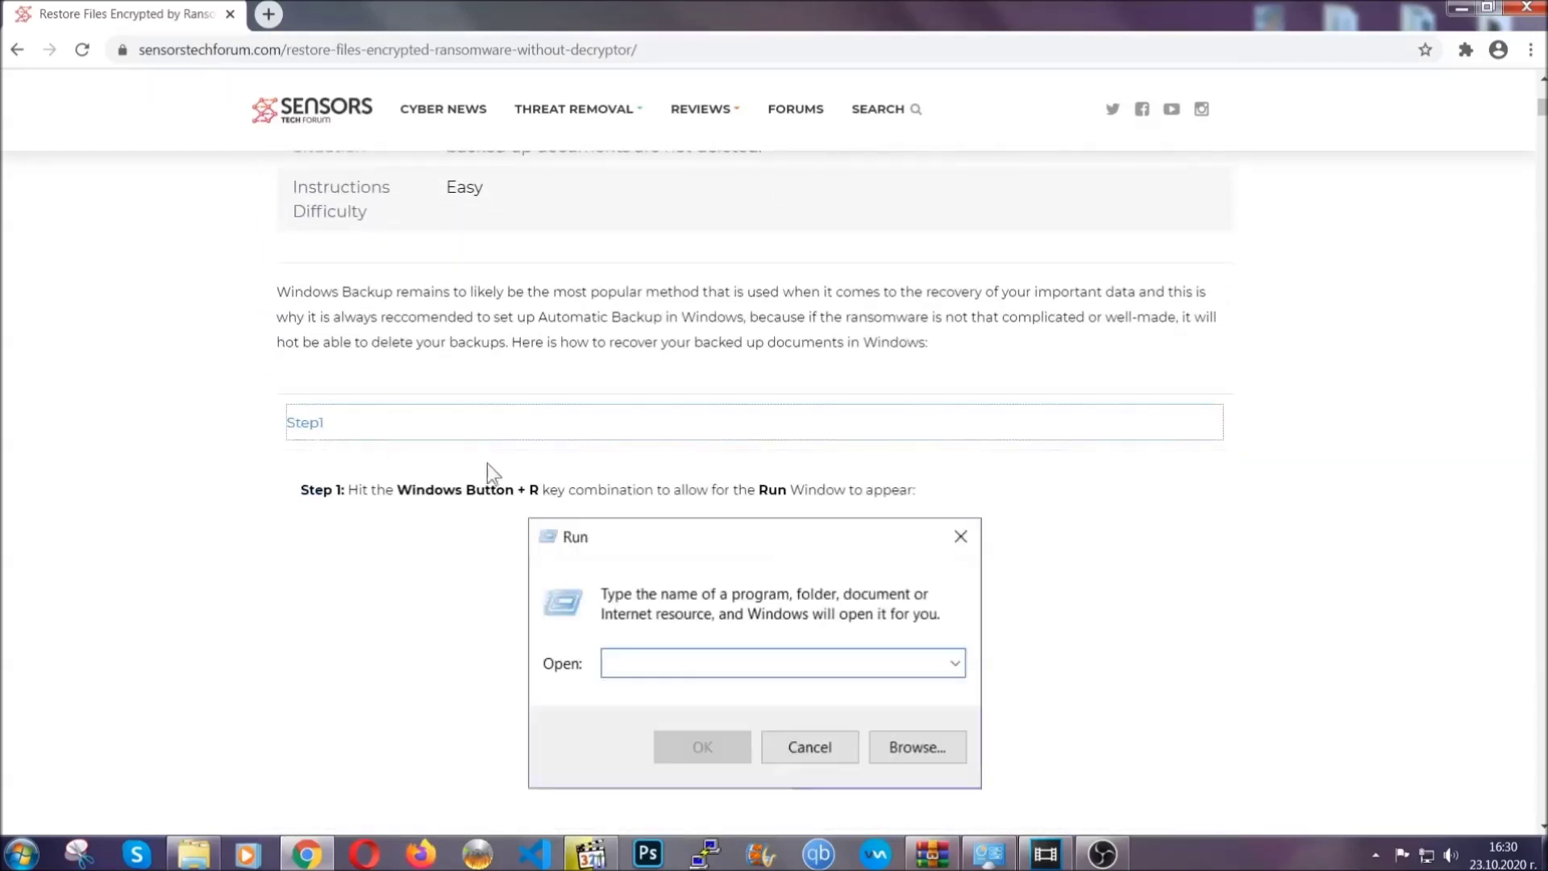
pyautogui.scroll(-5, 723, 501)
pyautogui.click(361, 508)
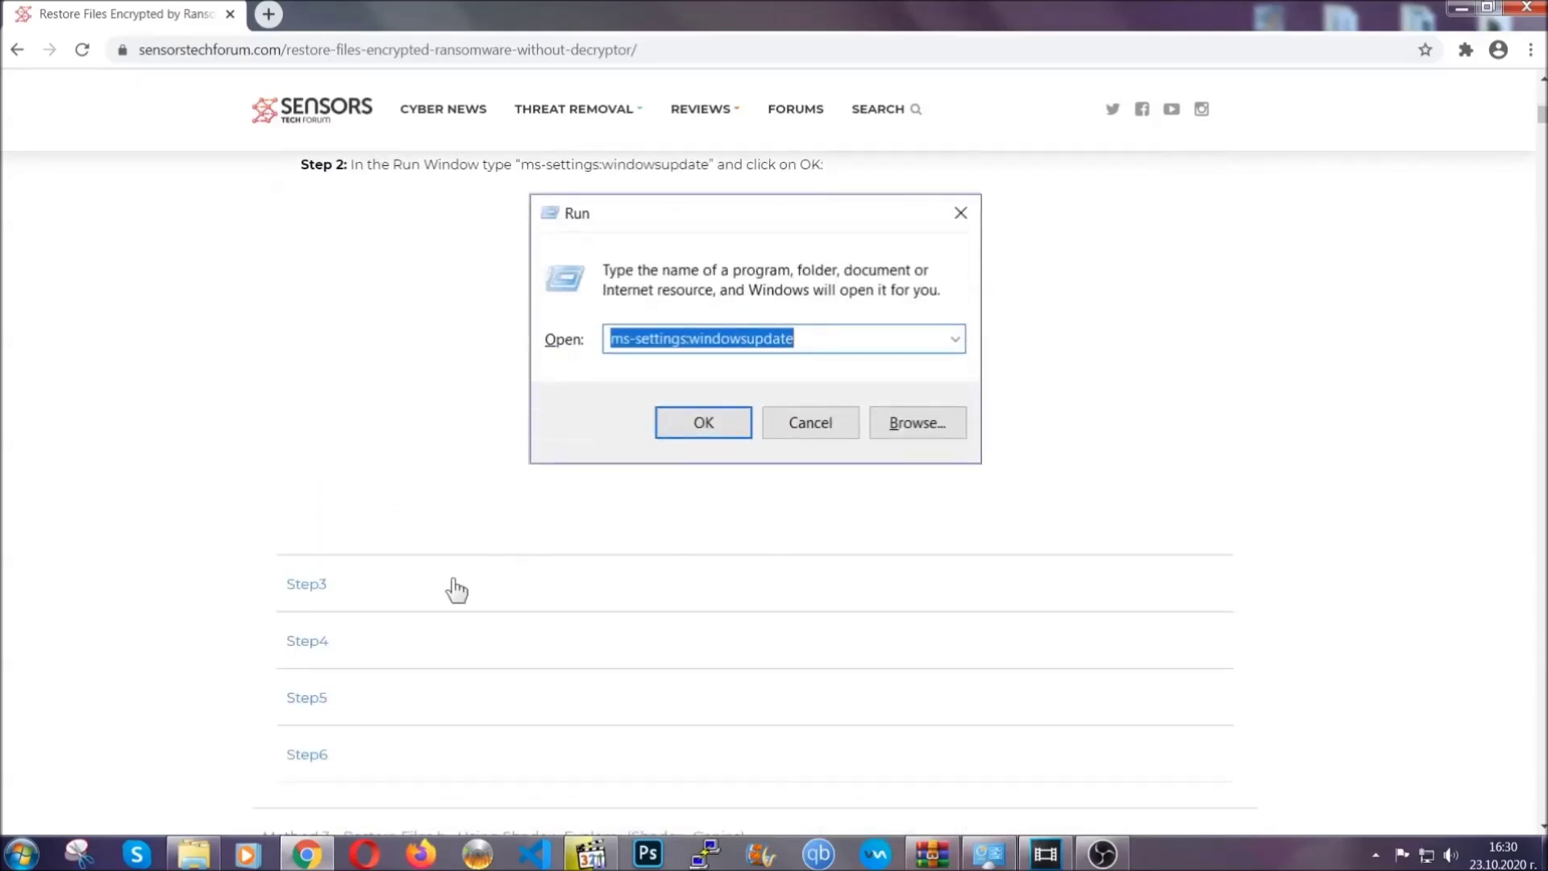
pyautogui.click(455, 588)
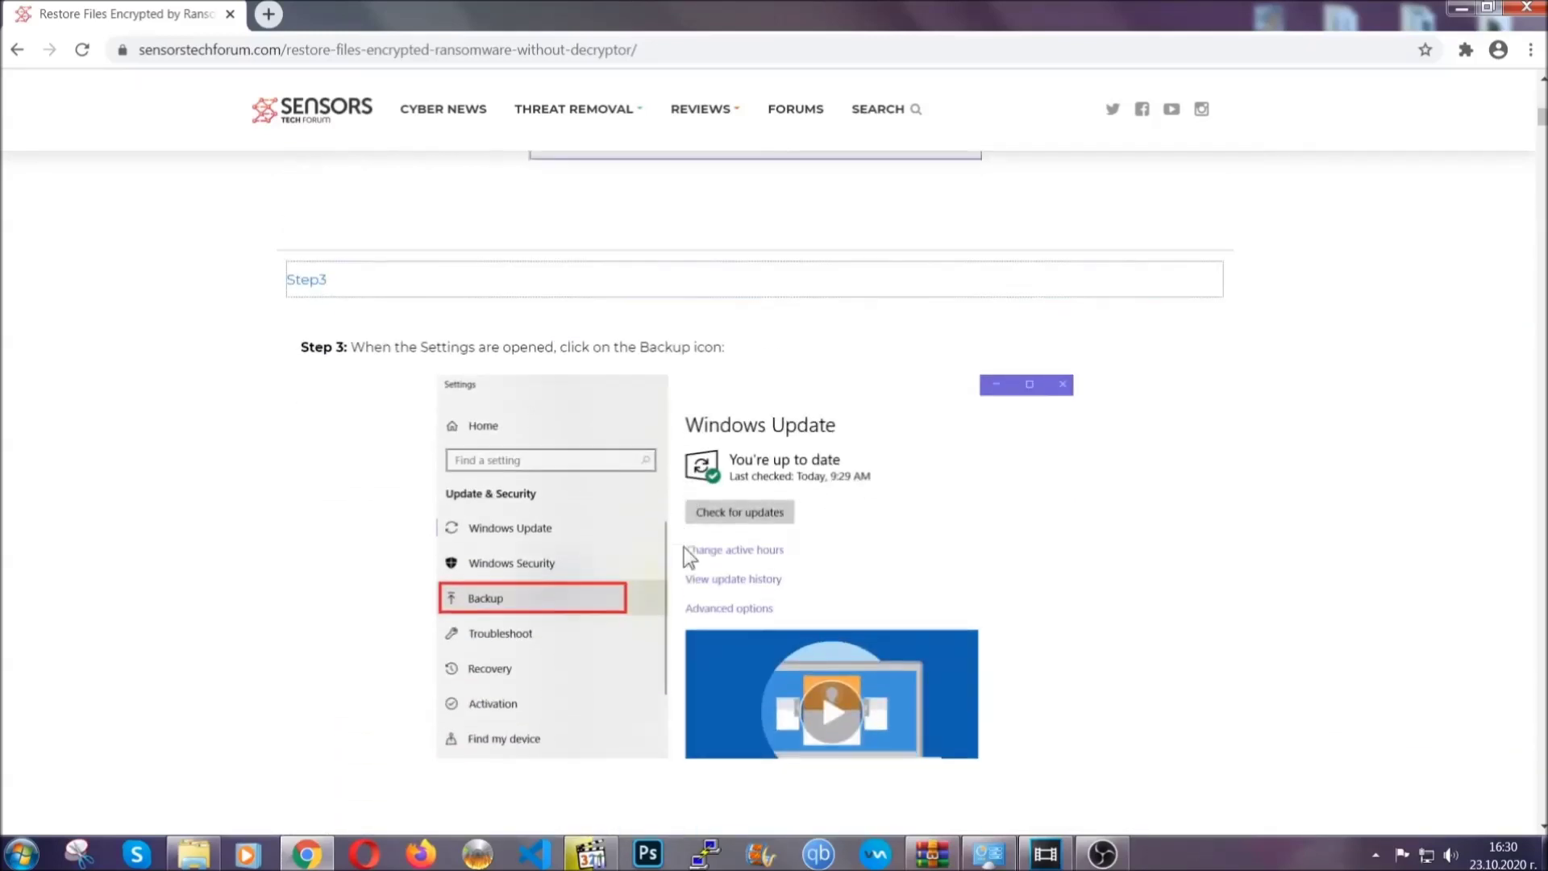
pyautogui.scroll(-2, 684, 546)
pyautogui.scroll(-2, 680, 550)
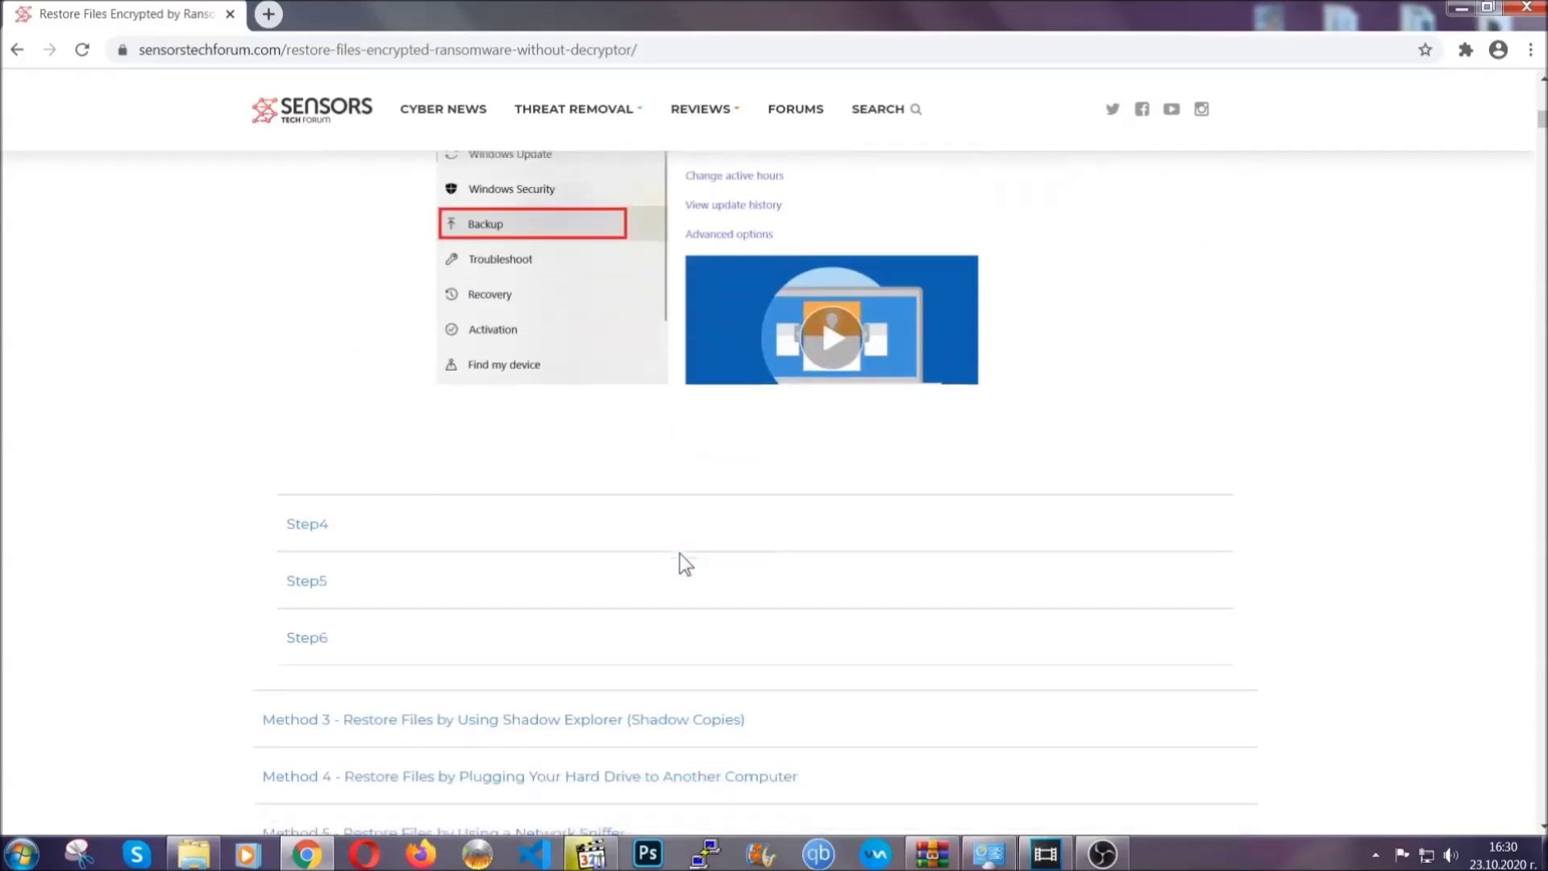
pyautogui.scroll(-8, 679, 553)
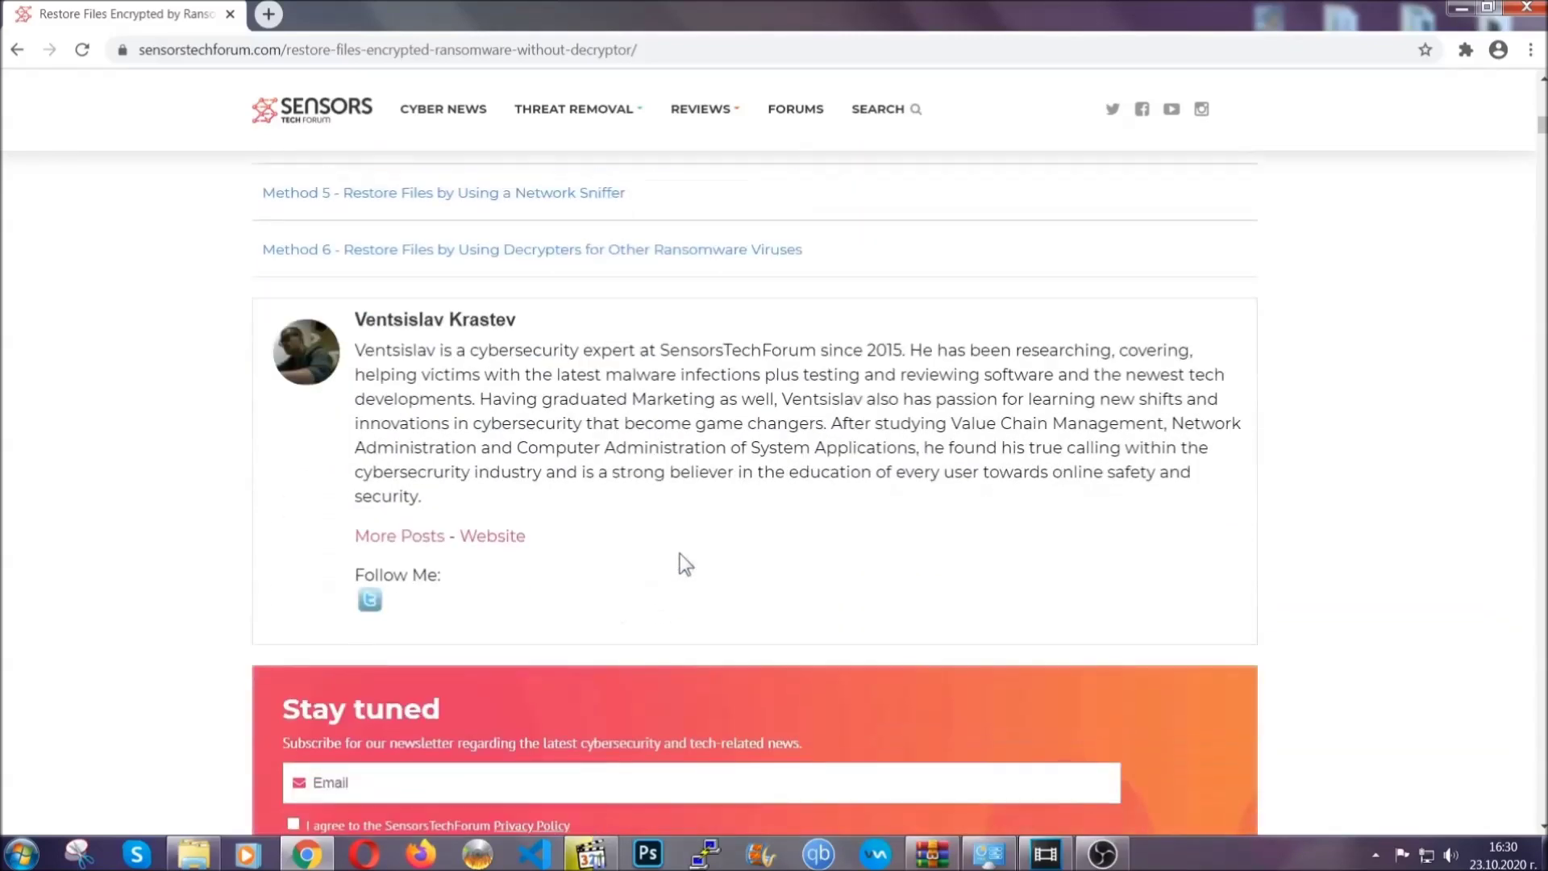
# Return to the top of the article and minimize Chrome to reveal the desktop.
pyautogui.scroll(20, 680, 553)
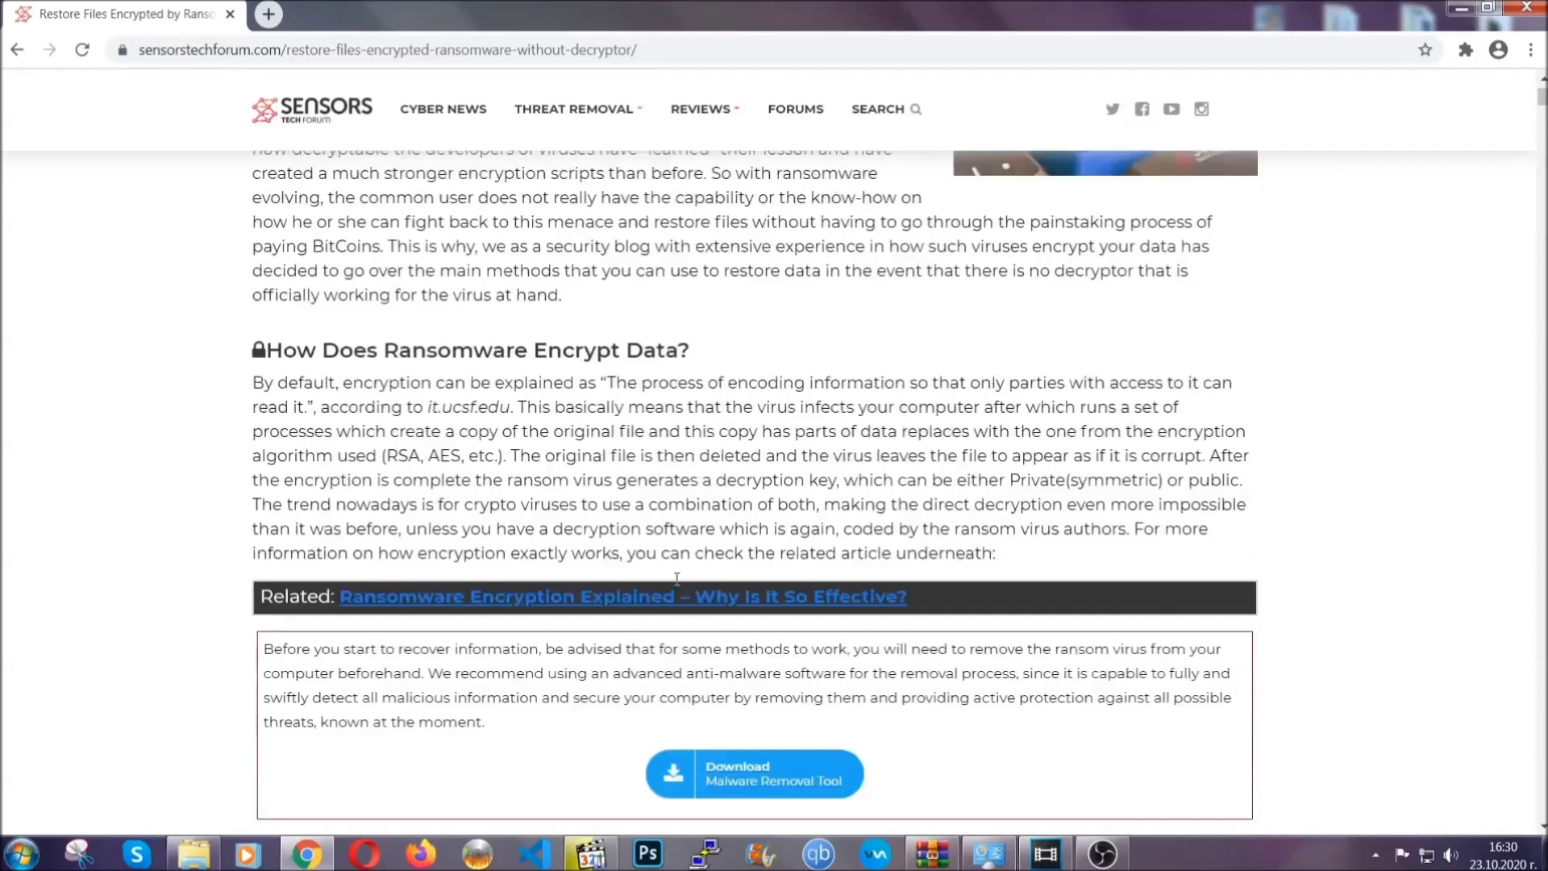
pyautogui.scroll(5, 693, 556)
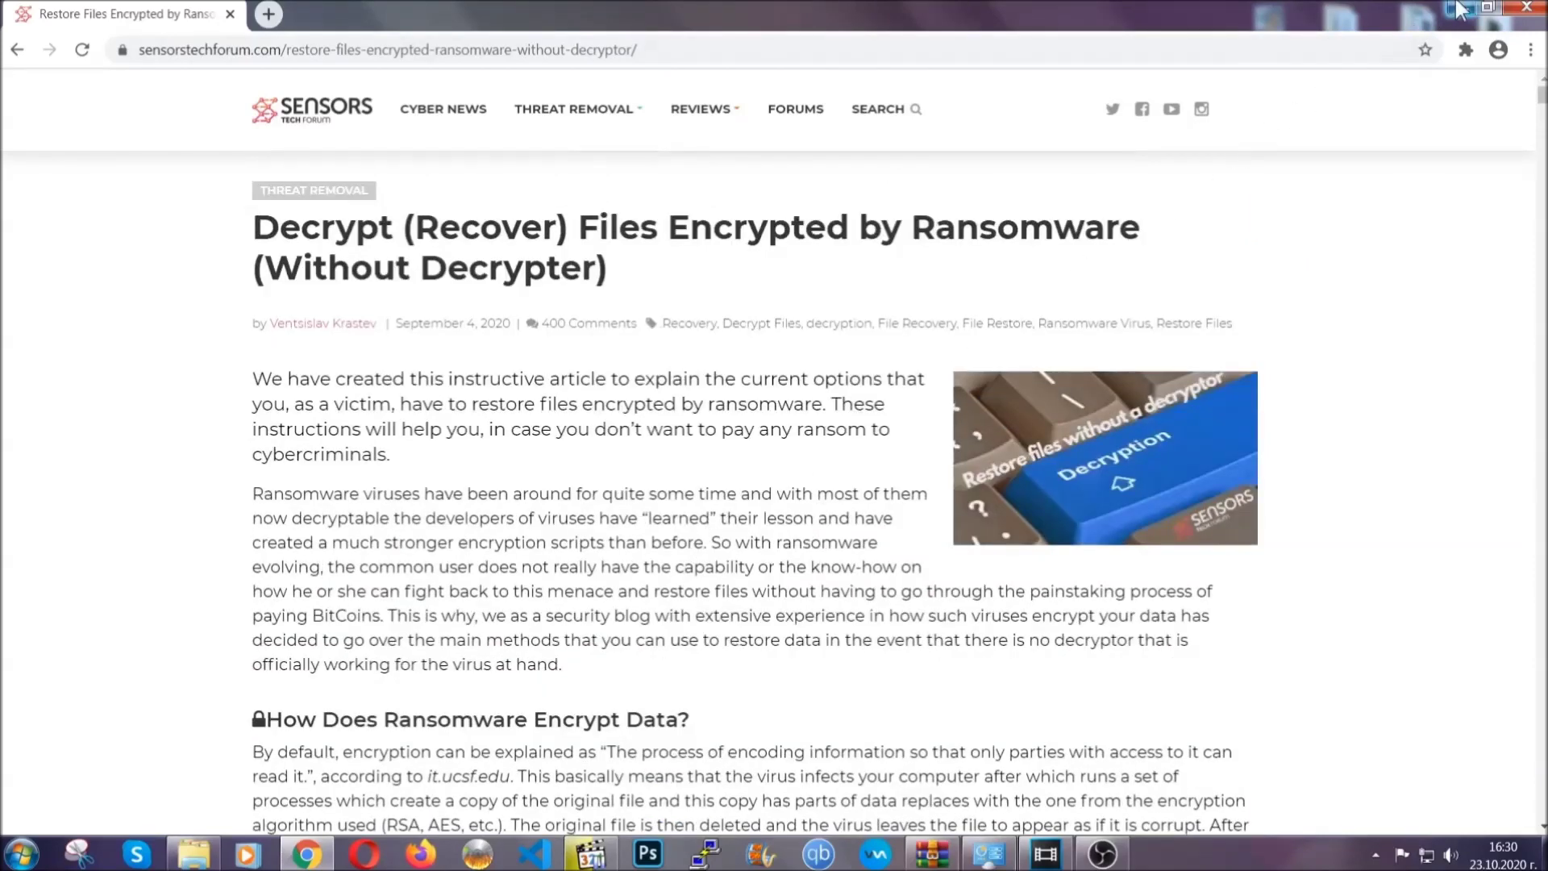
pyautogui.click(1459, 8)
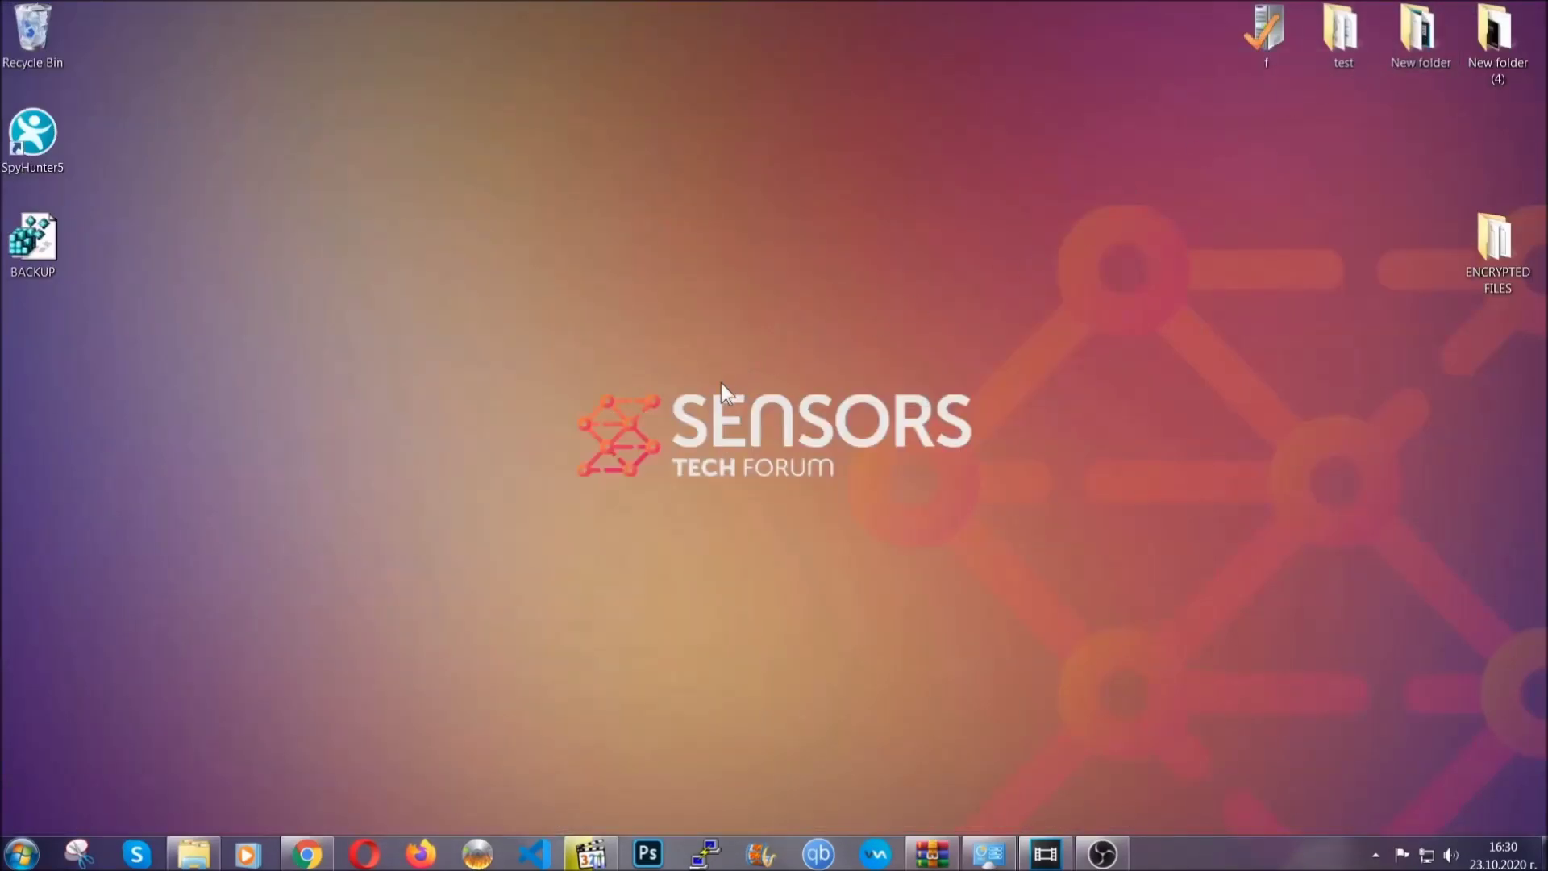